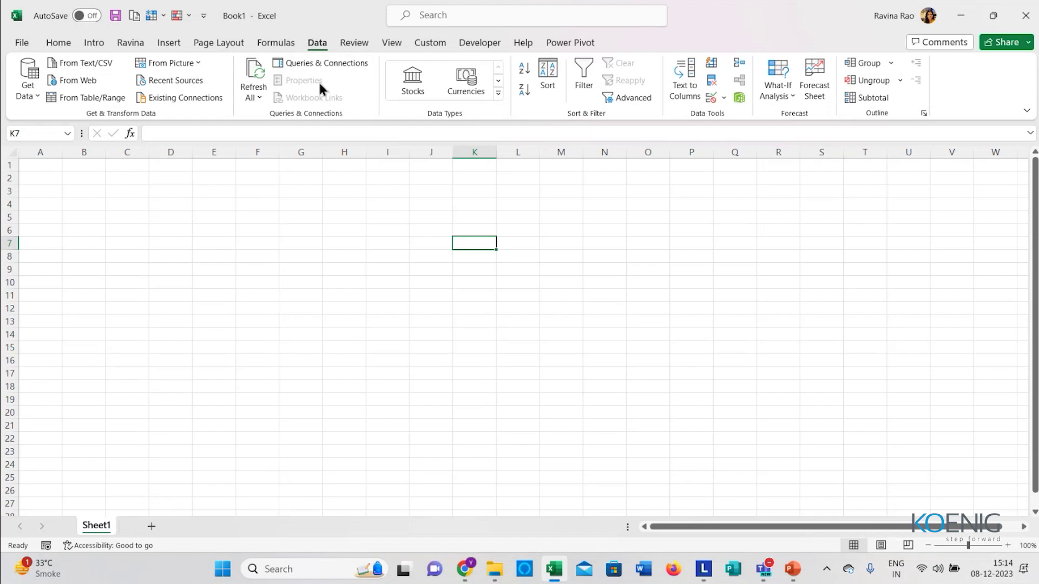
# Step: Import data from the Excel workbook "AdventureWorks_Customers - Copy" in the Power Query folder
pyautogui.click(32, 95)
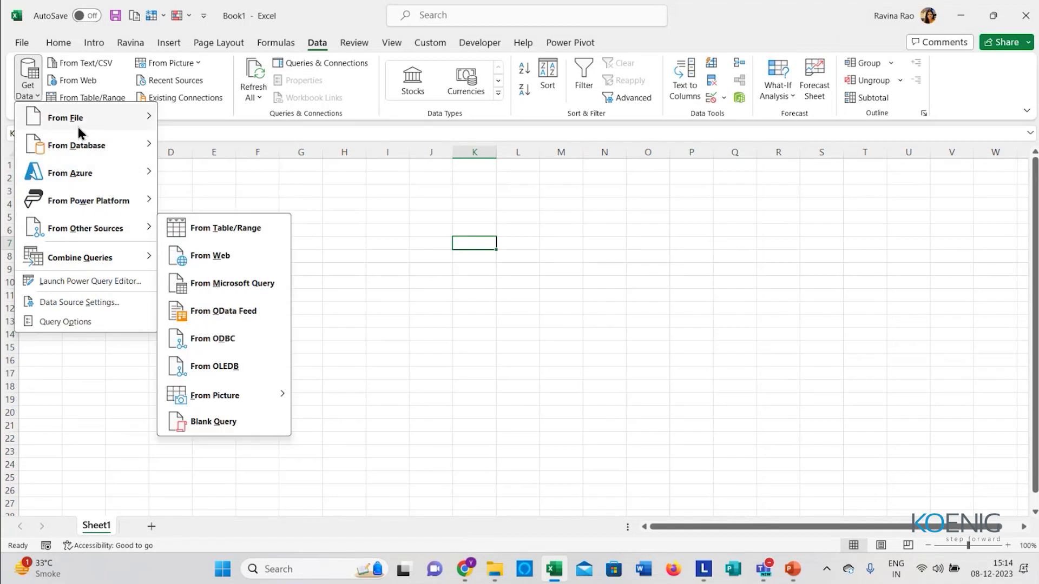
pyautogui.moveTo(91, 154)
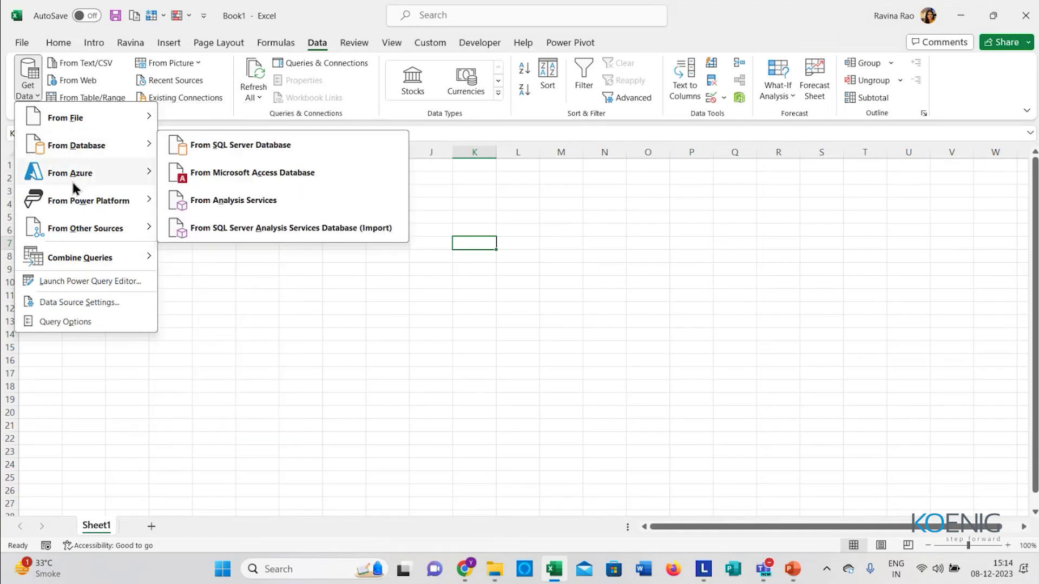
pyautogui.moveTo(89, 204)
pyautogui.moveTo(96, 236)
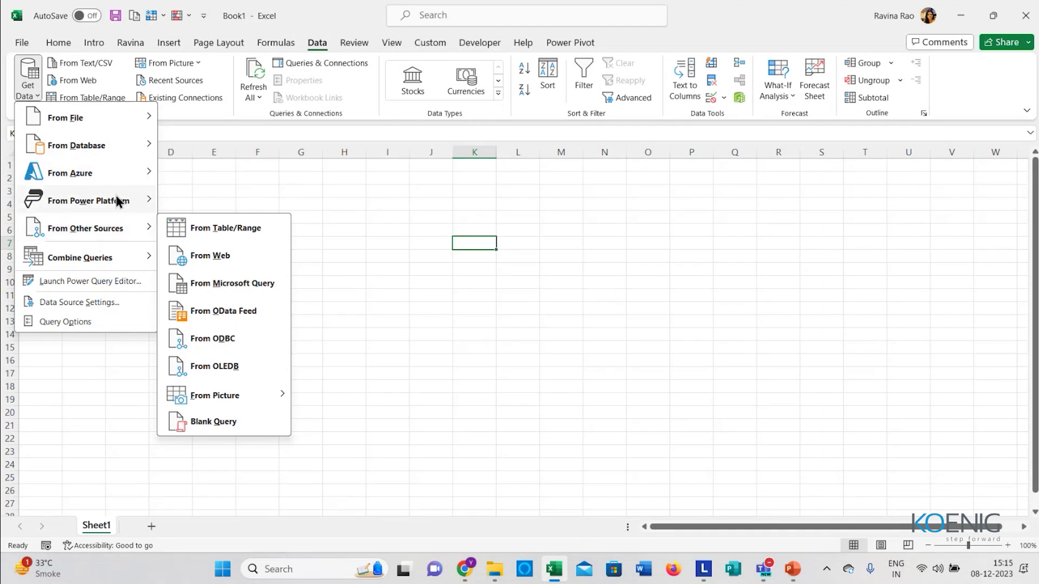
pyautogui.moveTo(118, 118)
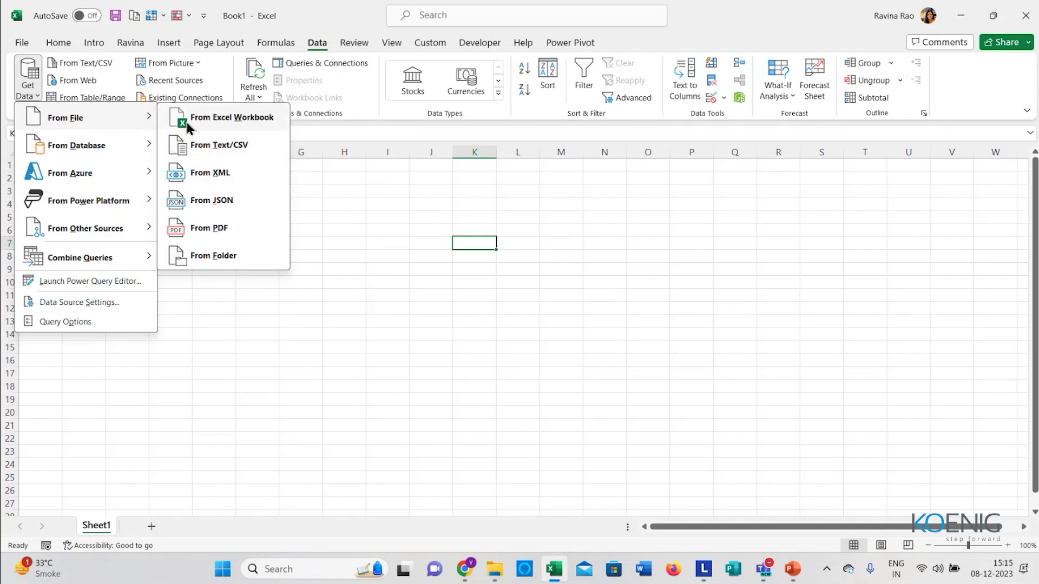
pyautogui.click(220, 117)
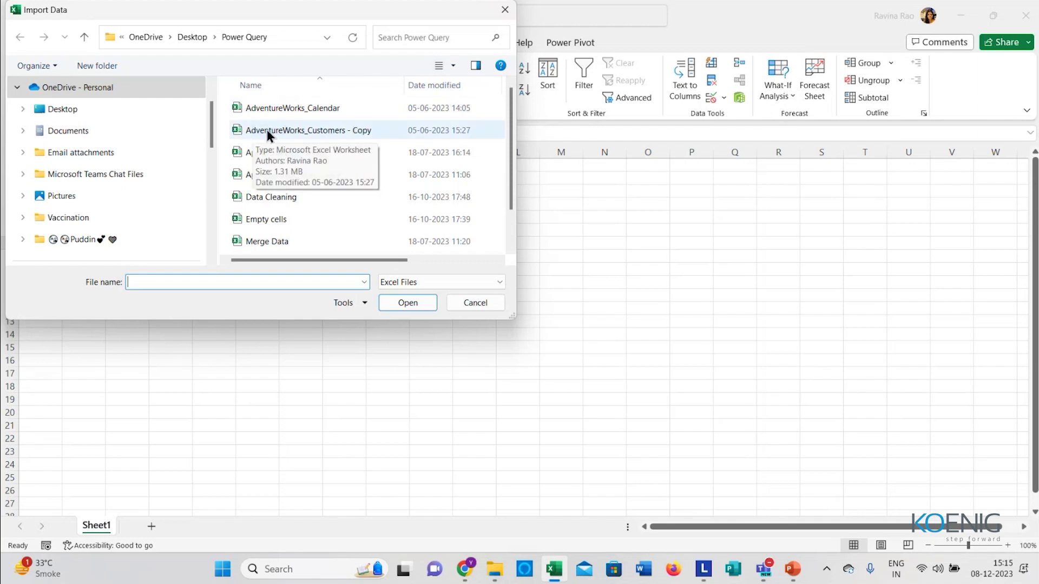
pyautogui.click(313, 131)
pyautogui.click(399, 303)
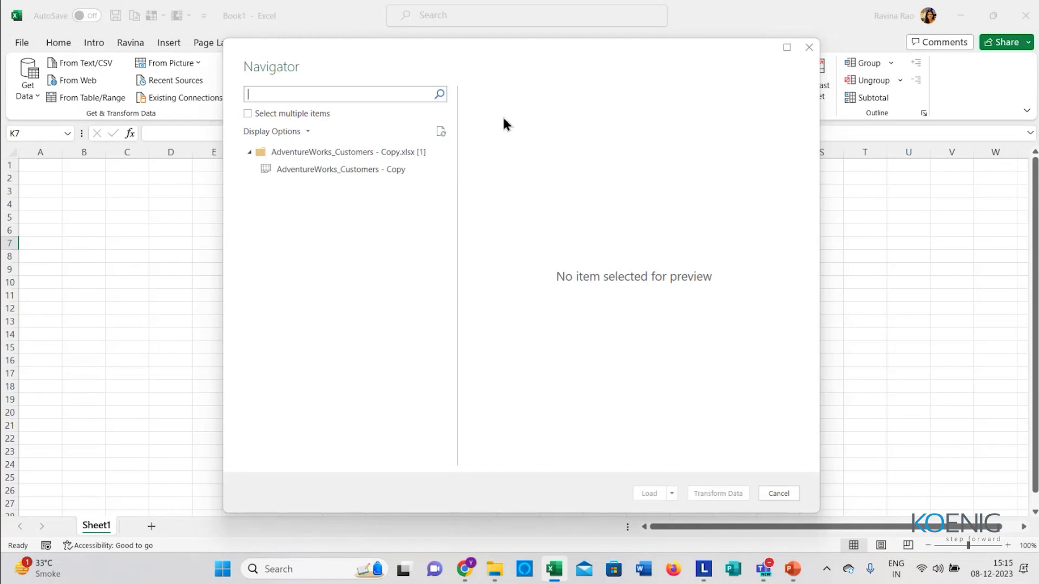
# Step: Preview the AdventureWorks_Customers - Copy sheet in the Navigator and load it into the Power Query Editor for transformation
pyautogui.moveTo(510, 61); pyautogui.dragTo(438, 46)
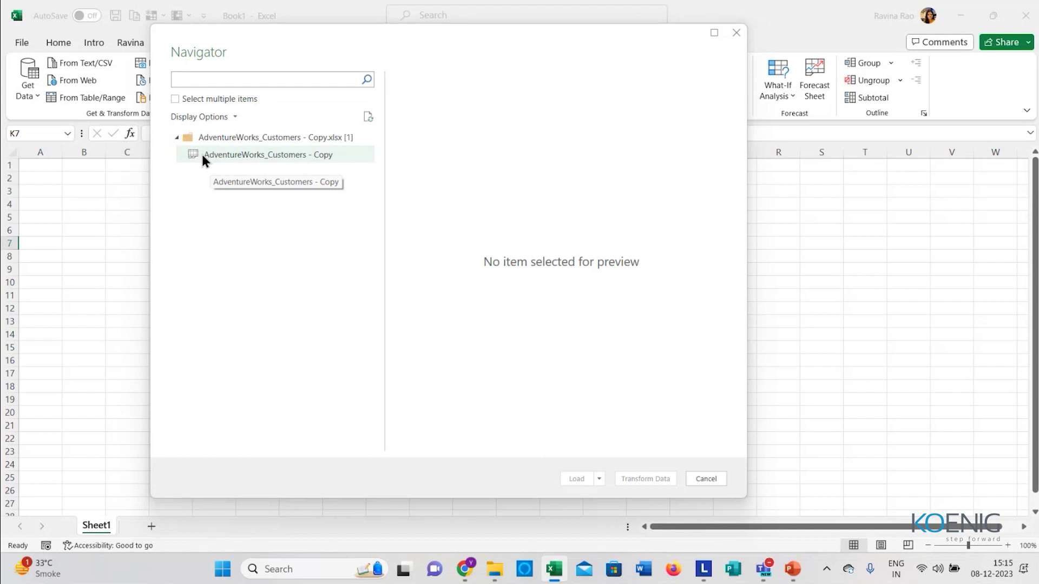
pyautogui.click(277, 154)
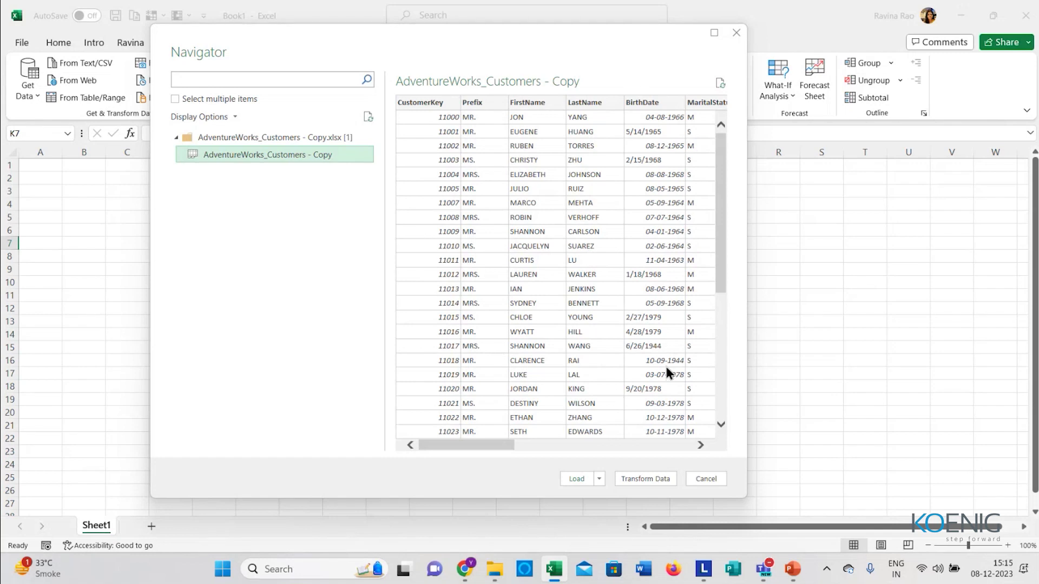
pyautogui.click(652, 480)
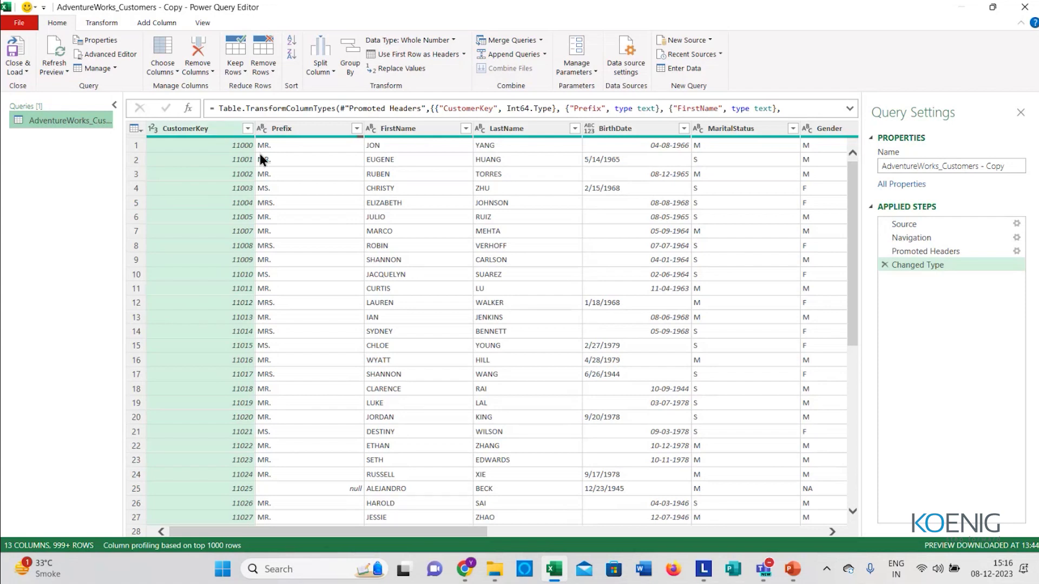
# Step: Review the customer table's columns one by one from Prefix through HomeOwner, checking their contents and data types
pyautogui.click(294, 129)
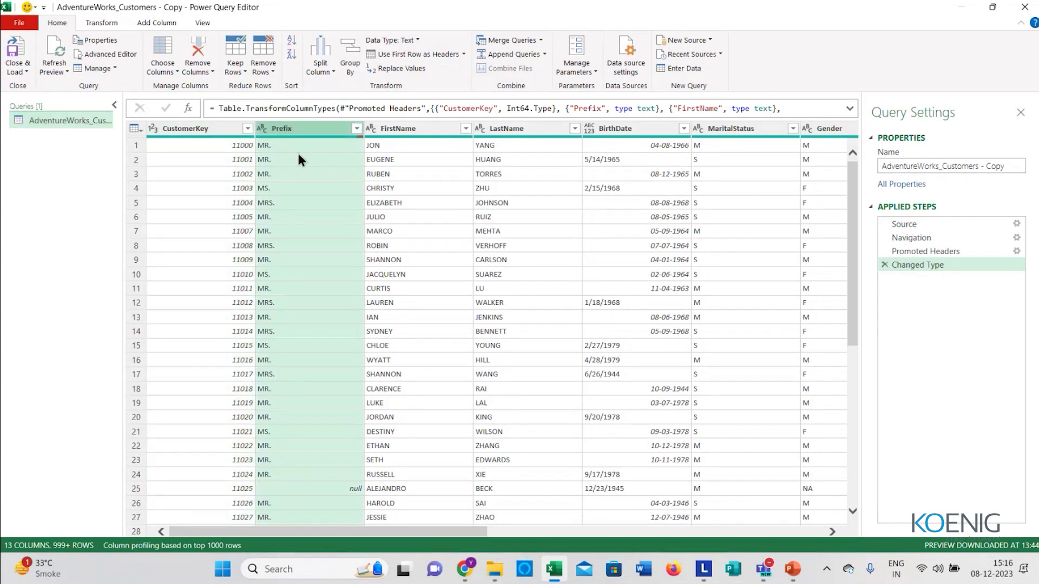
pyautogui.click(424, 129)
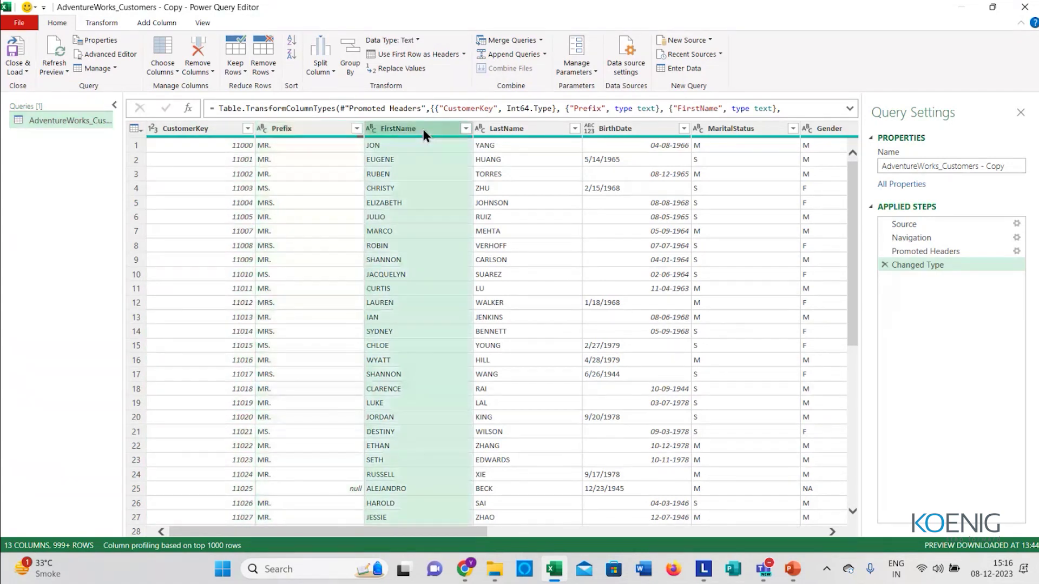
pyautogui.click(534, 128)
pyautogui.click(632, 128)
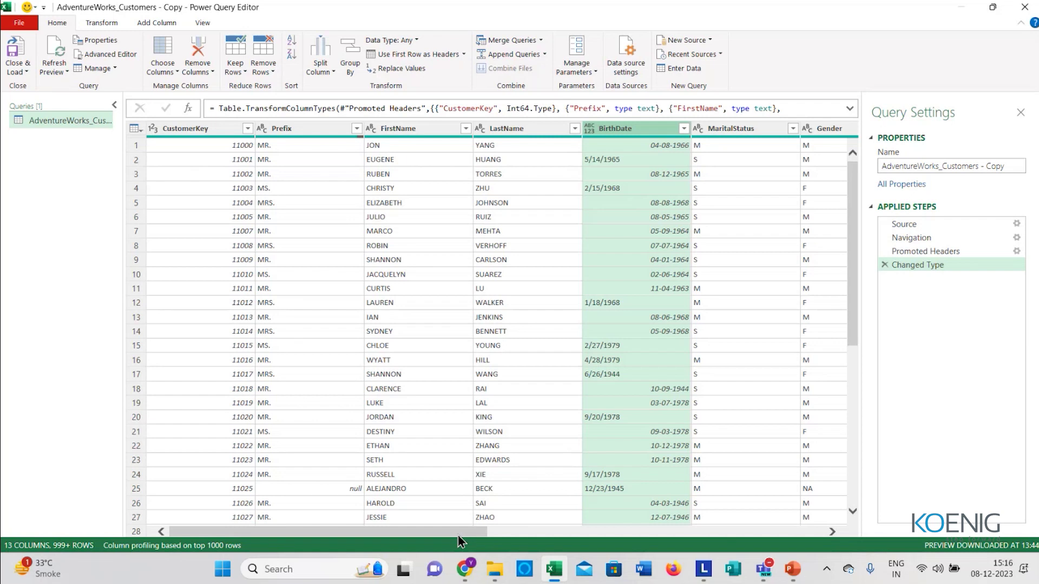
pyautogui.moveTo(459, 535); pyautogui.dragTo(641, 532)
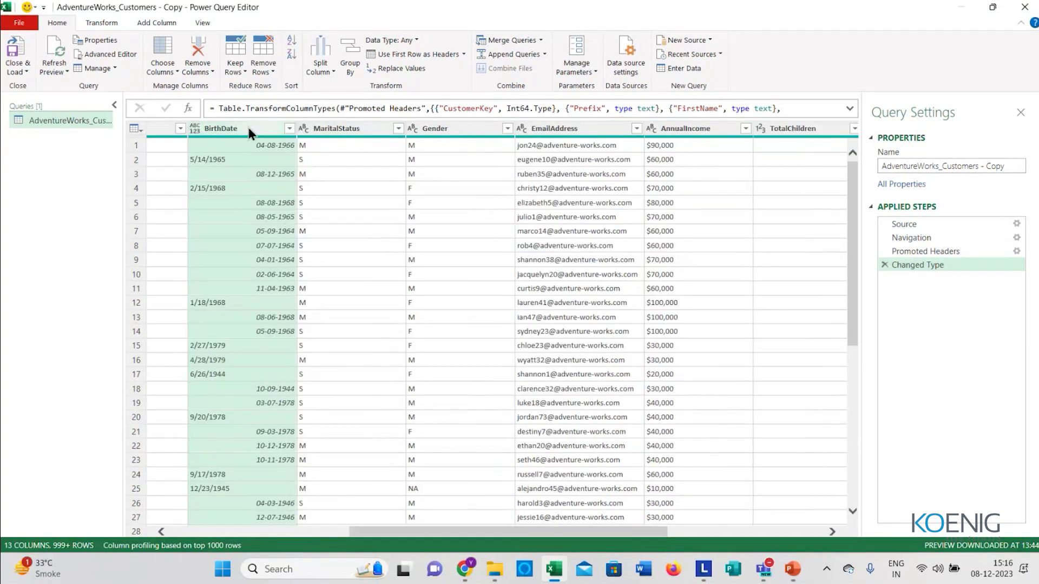
pyautogui.click(370, 126)
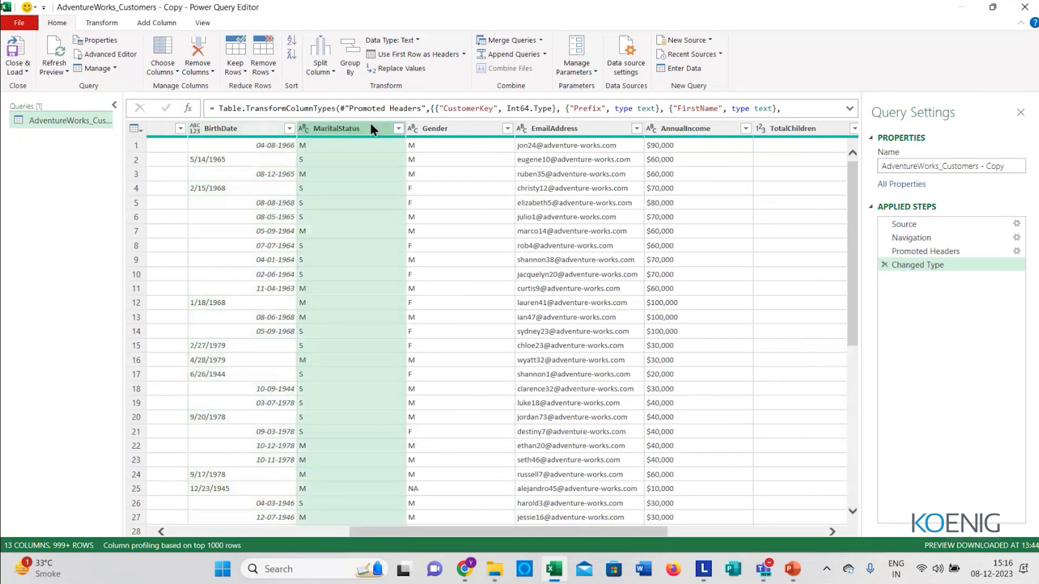
pyautogui.click(468, 126)
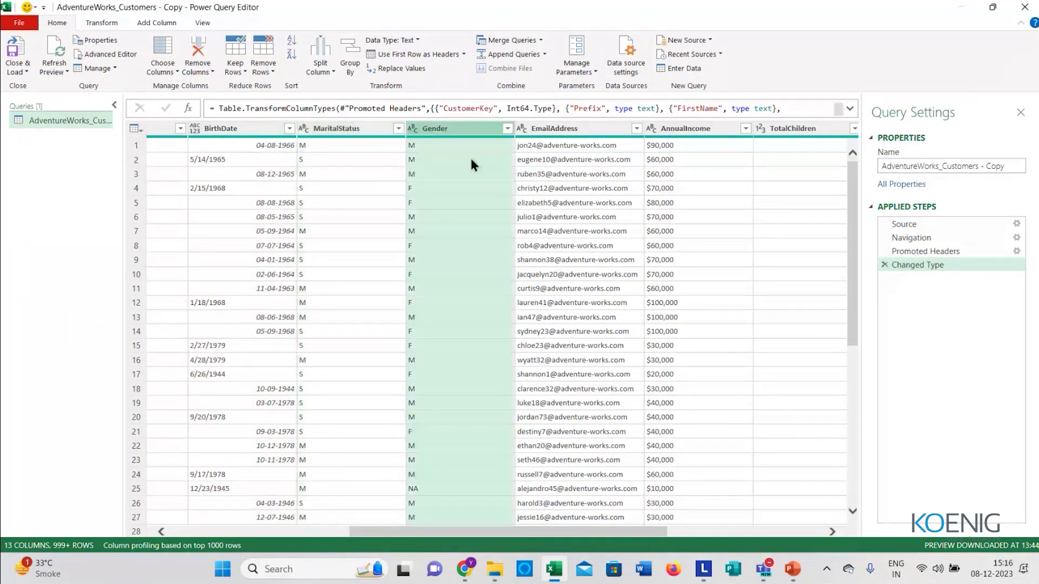
pyautogui.click(592, 130)
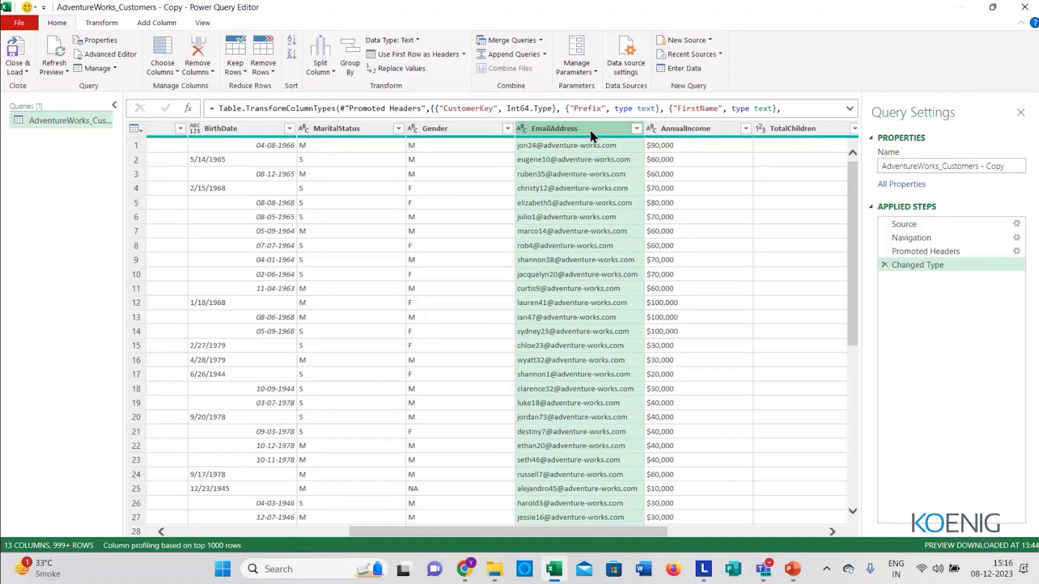
pyautogui.click(719, 129)
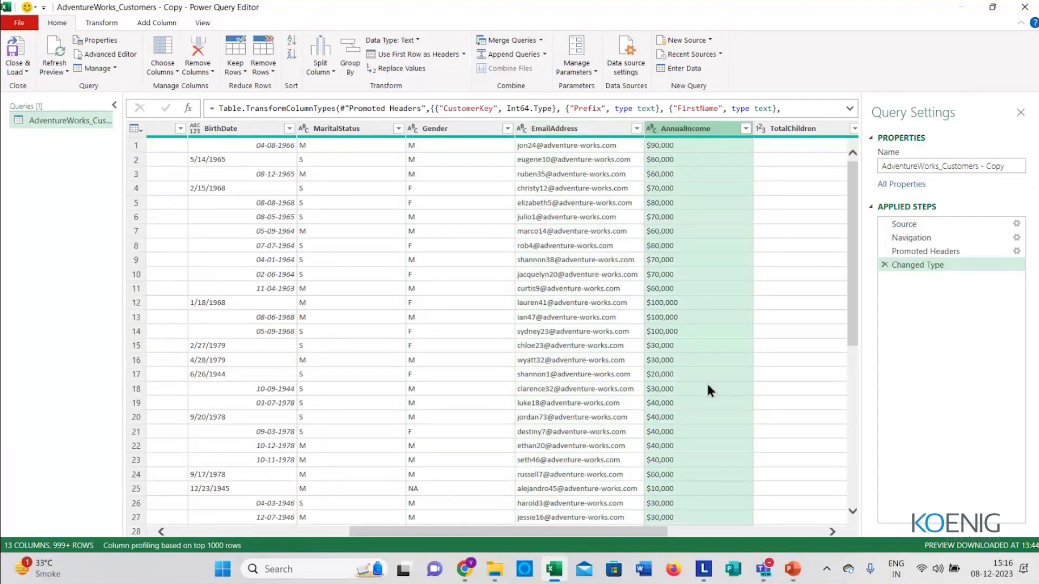
pyautogui.moveTo(616, 536); pyautogui.dragTo(824, 537)
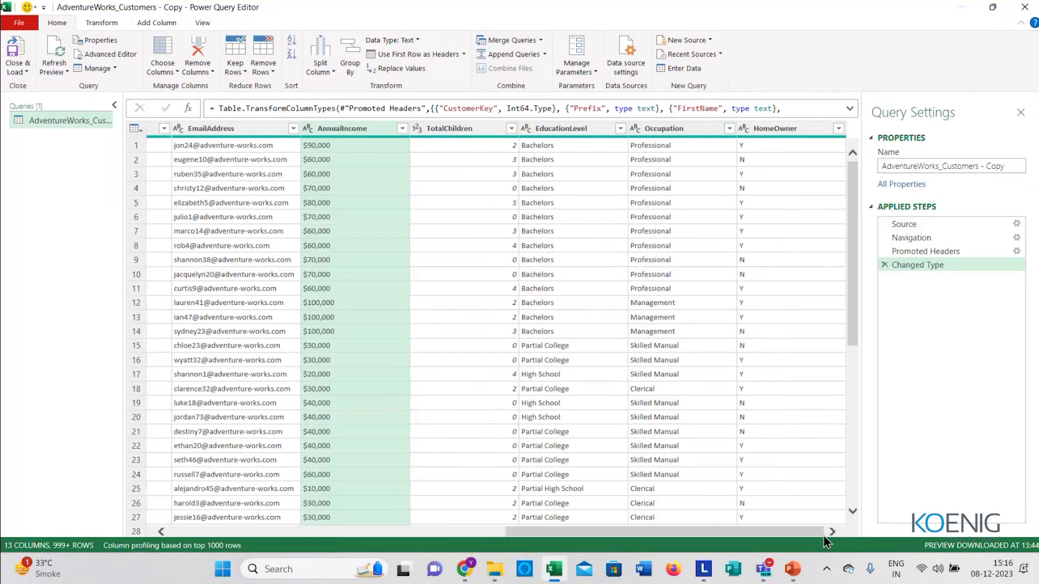
pyautogui.click(473, 129)
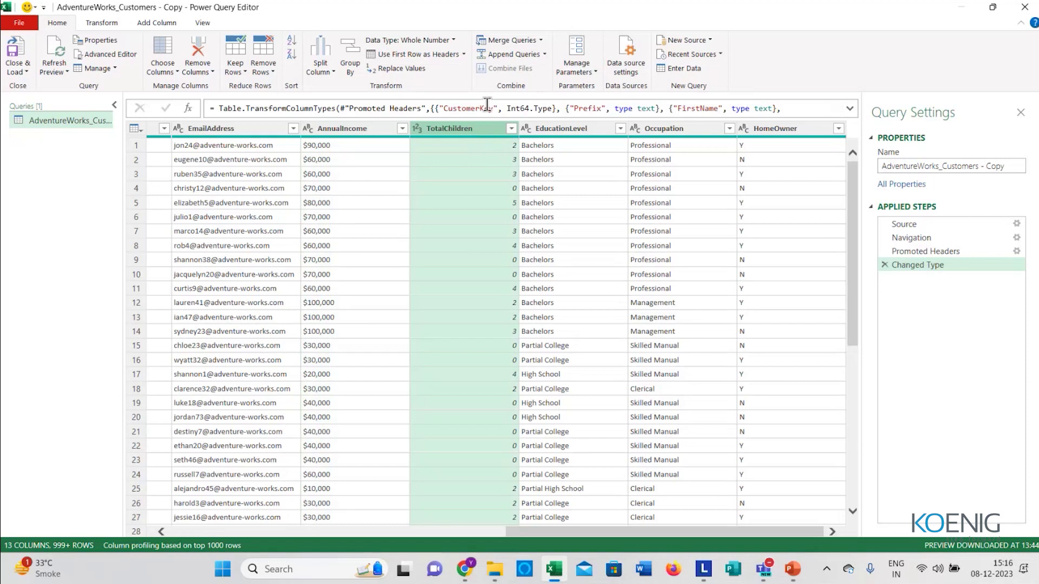
pyautogui.click(587, 128)
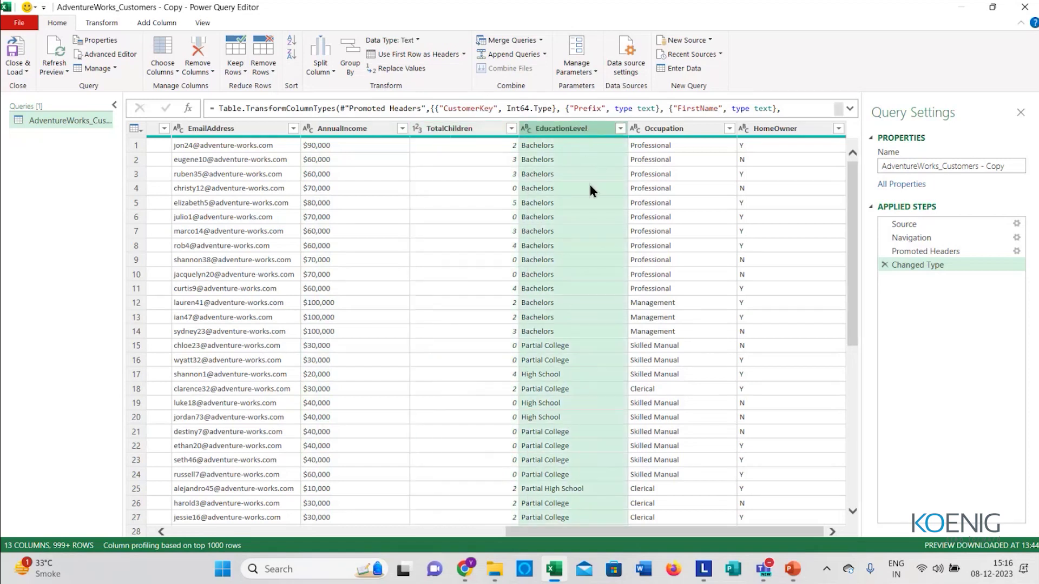
pyautogui.click(692, 130)
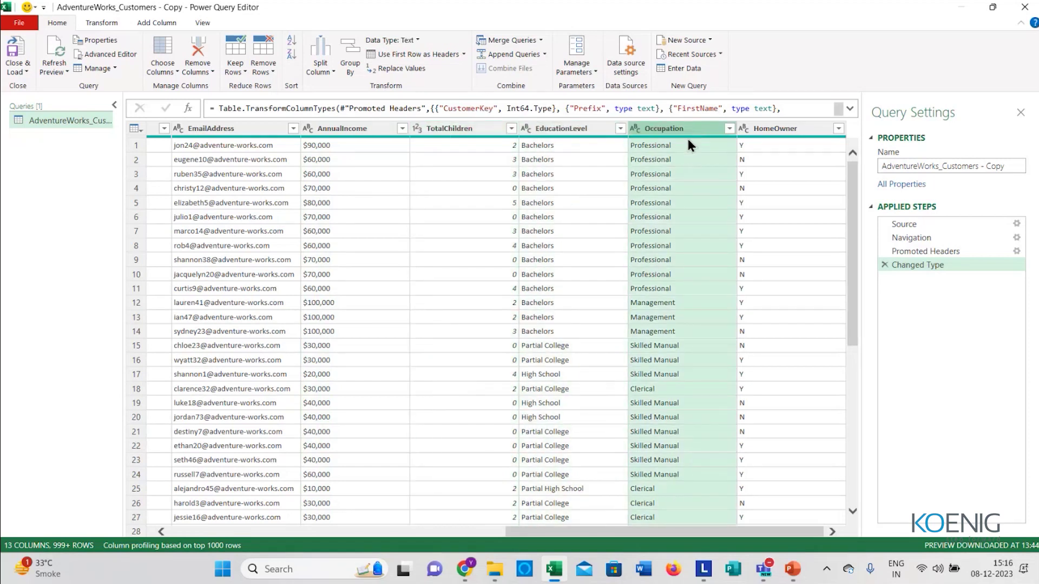
pyautogui.click(788, 128)
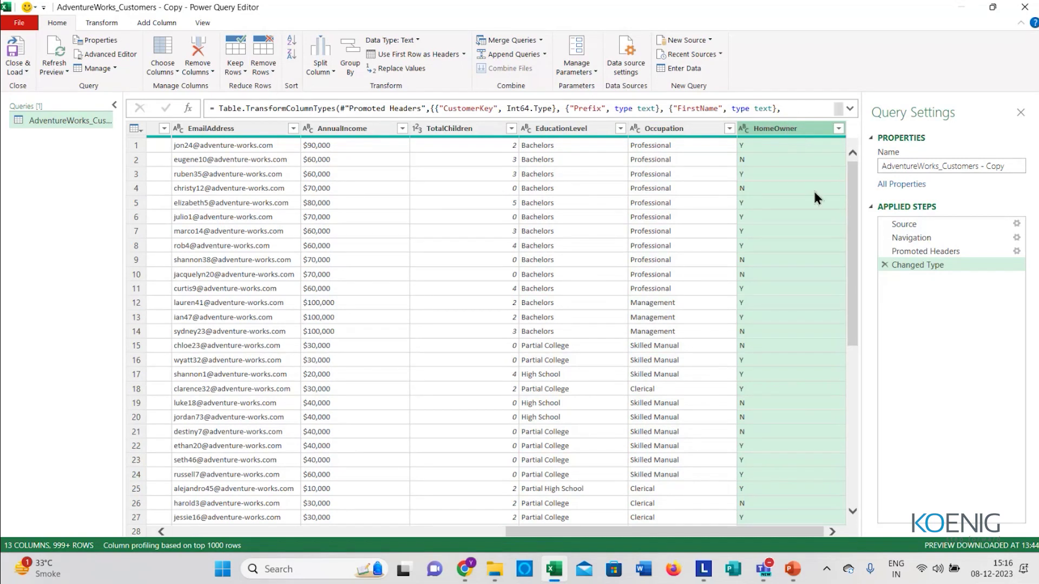
pyautogui.moveTo(598, 533); pyautogui.dragTo(200, 529)
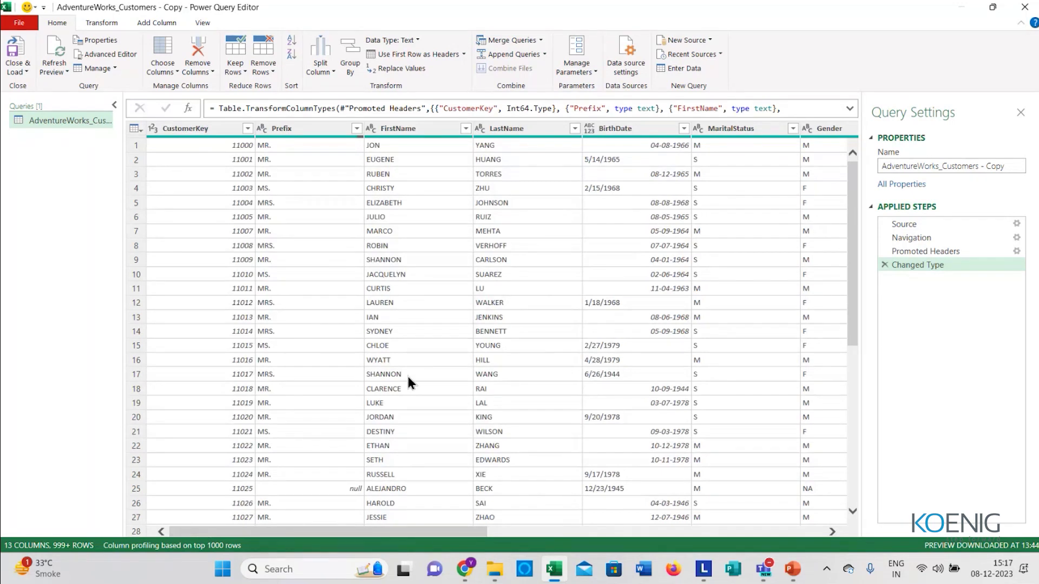
# Step: Format the FirstName column's text with Capitalize Each Word, transforming the existing column
pyautogui.click(426, 134)
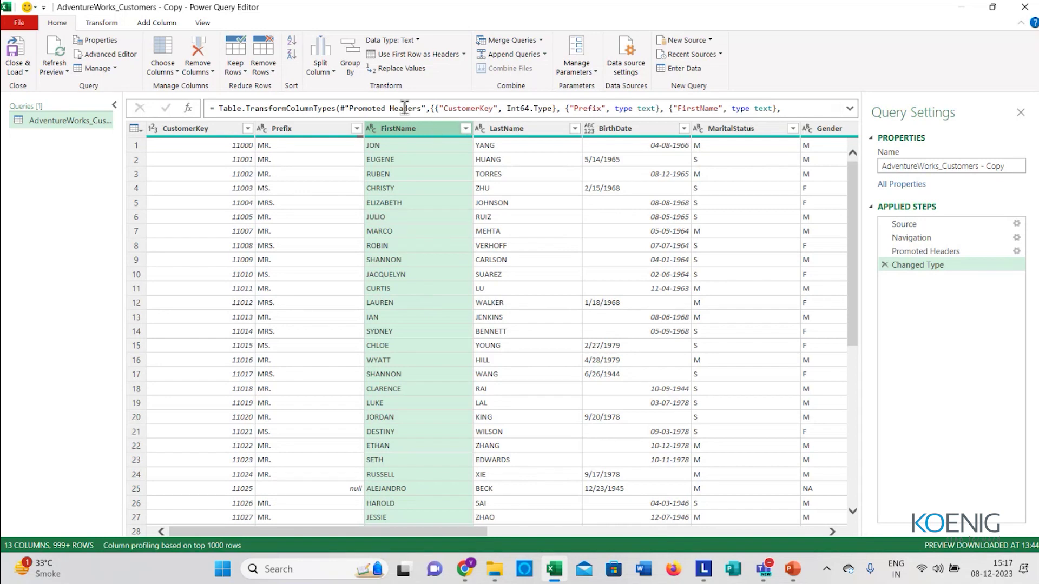
pyautogui.click(111, 22)
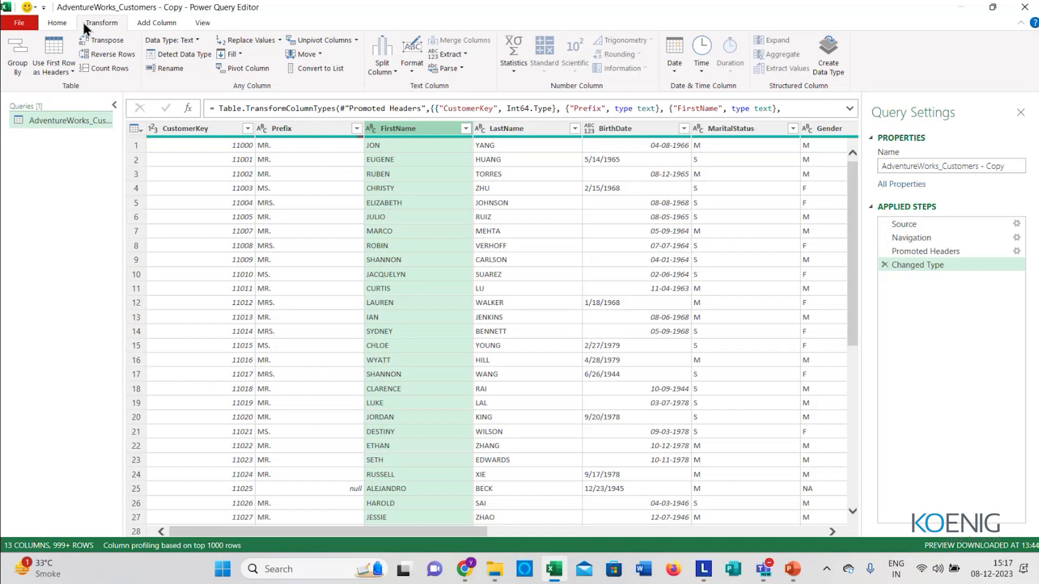
pyautogui.click(53, 24)
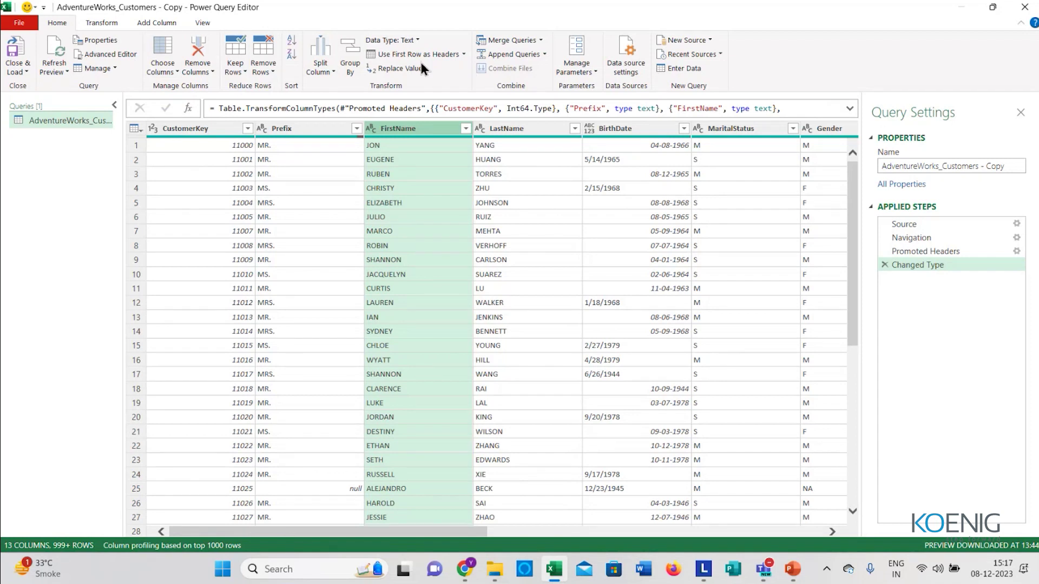
pyautogui.click(103, 22)
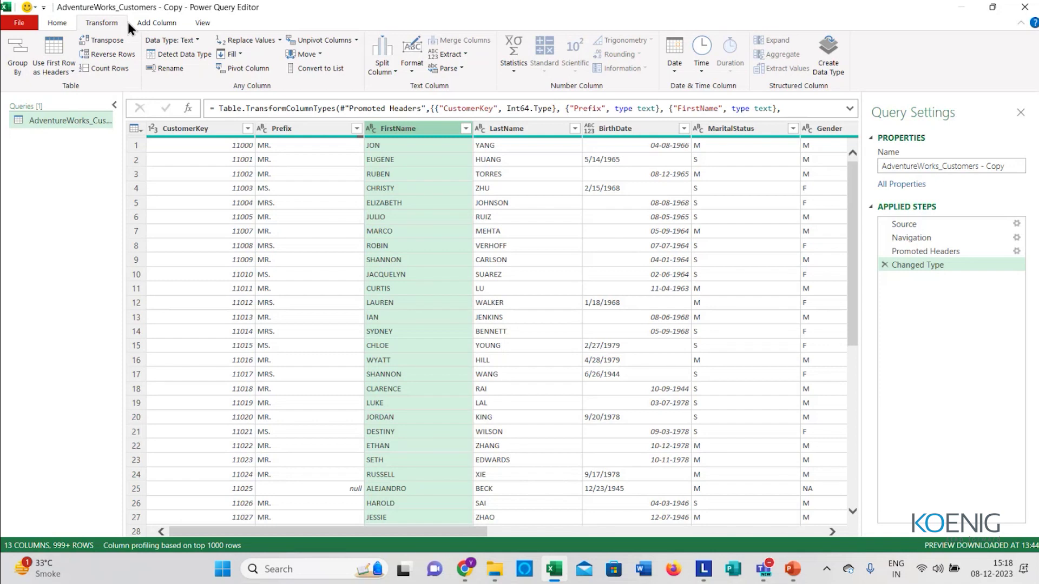
pyautogui.click(155, 25)
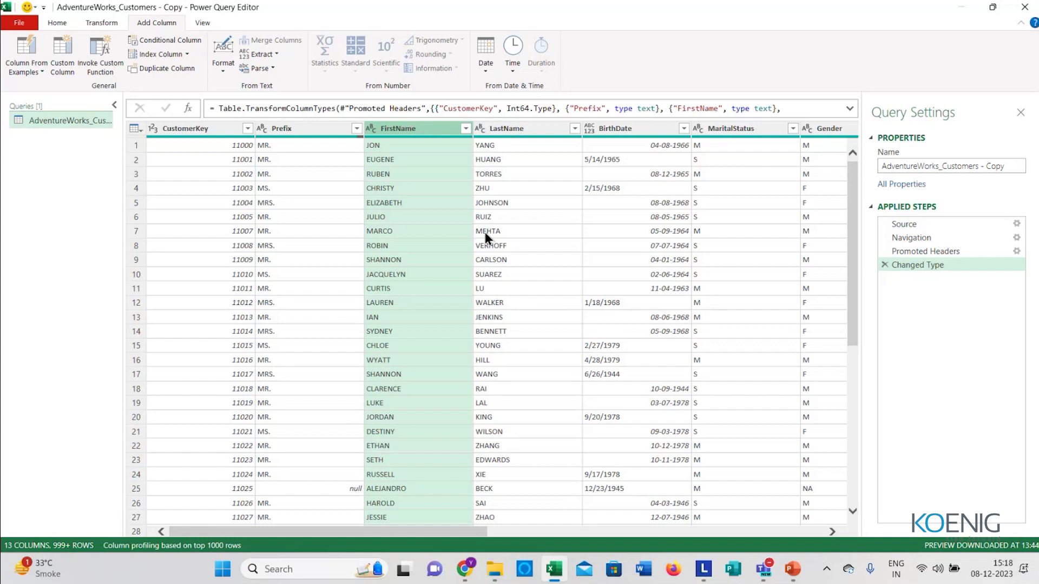
pyautogui.moveTo(457, 139)
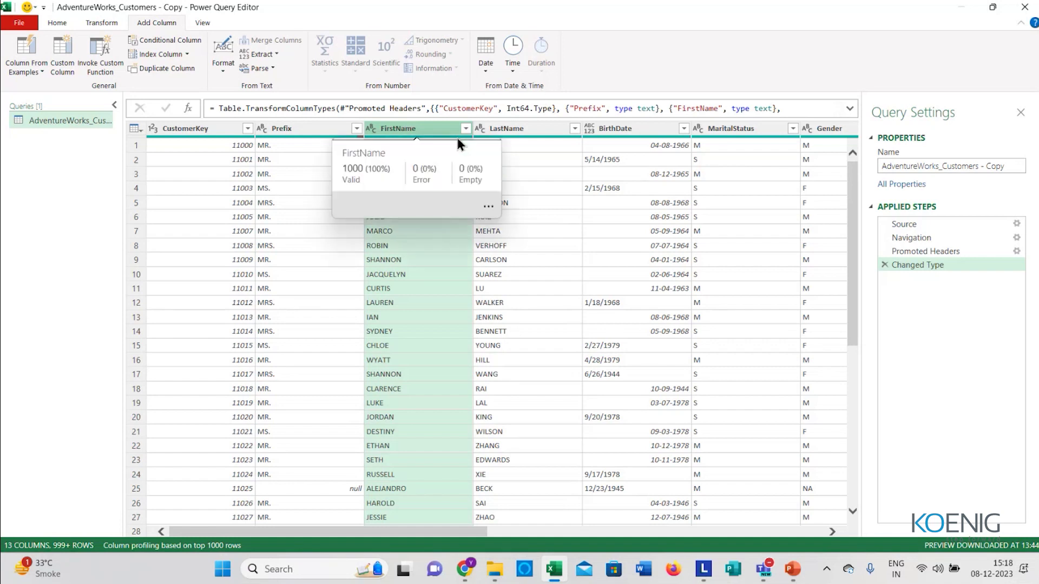
pyautogui.click(206, 25)
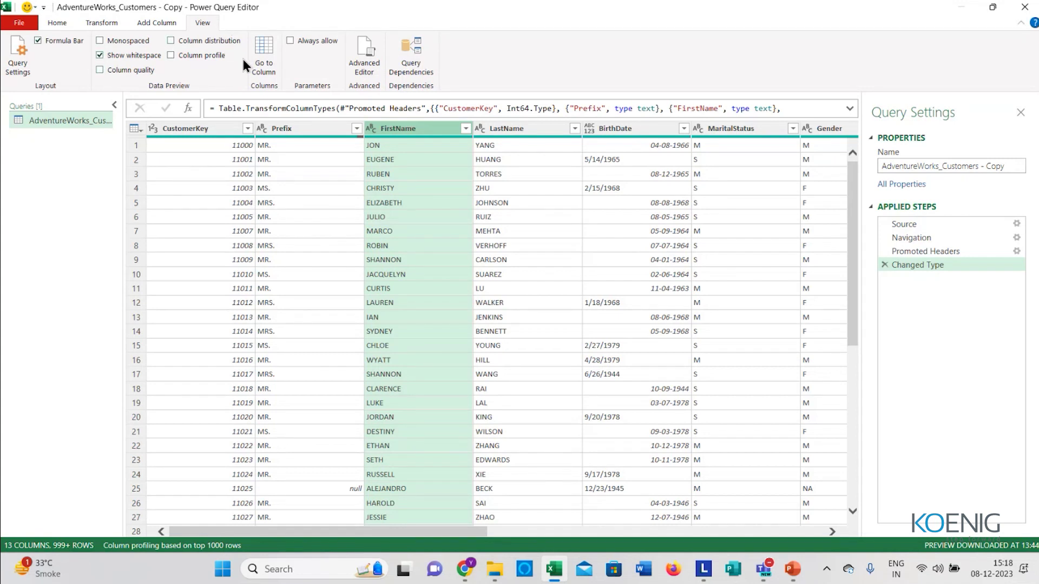
pyautogui.click(97, 25)
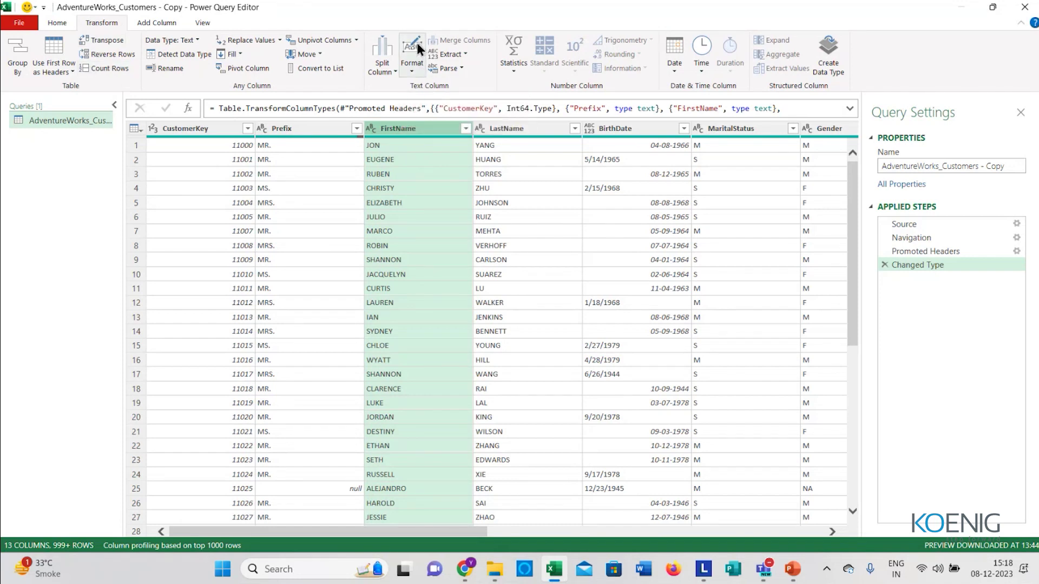
pyautogui.click(416, 71)
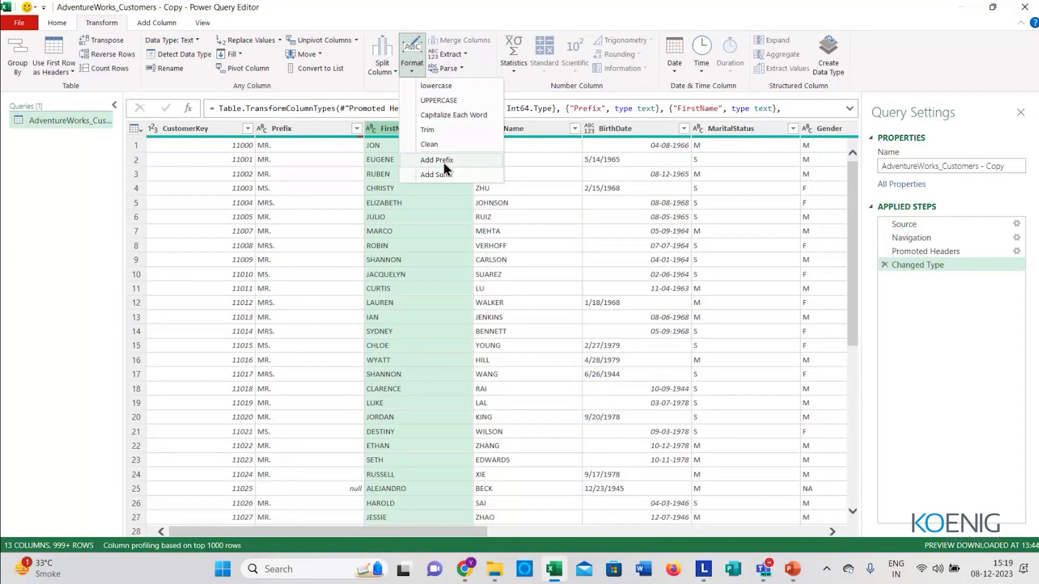
pyautogui.click(467, 115)
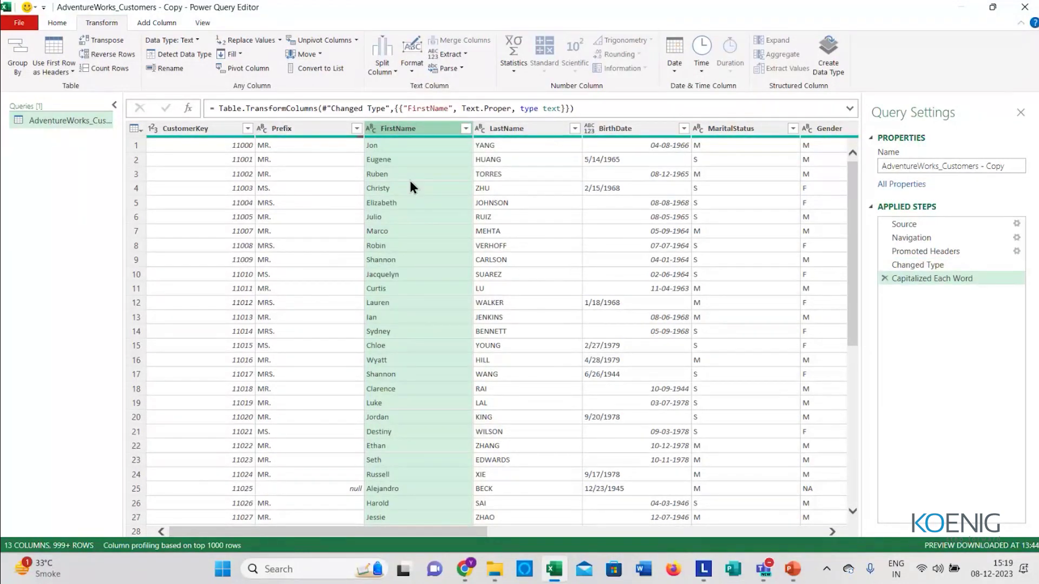
# Step: Format the LastName column's text with Capitalize Each Word, transforming the existing column
pyautogui.click(503, 130)
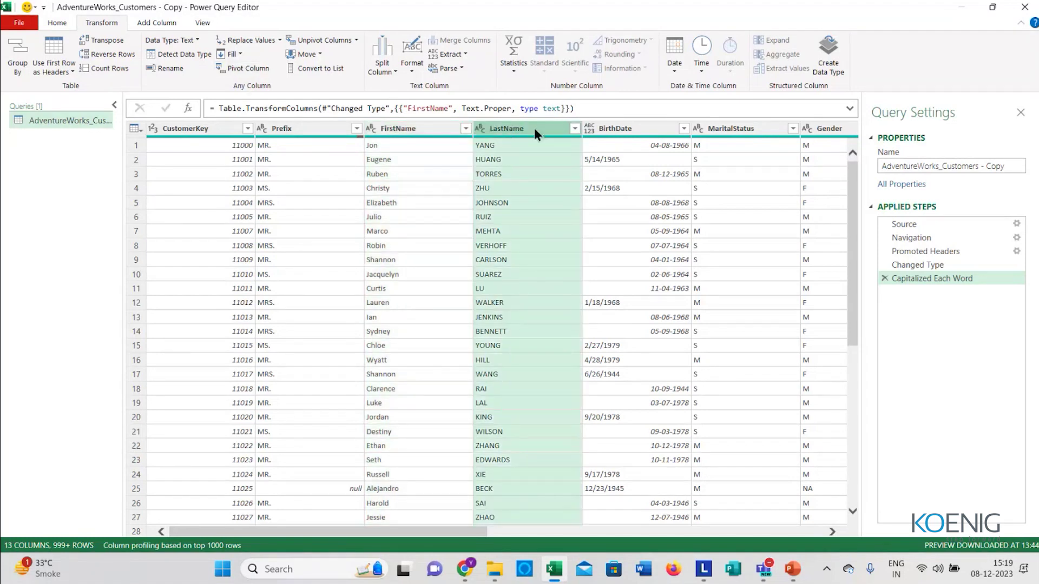
pyautogui.click(413, 62)
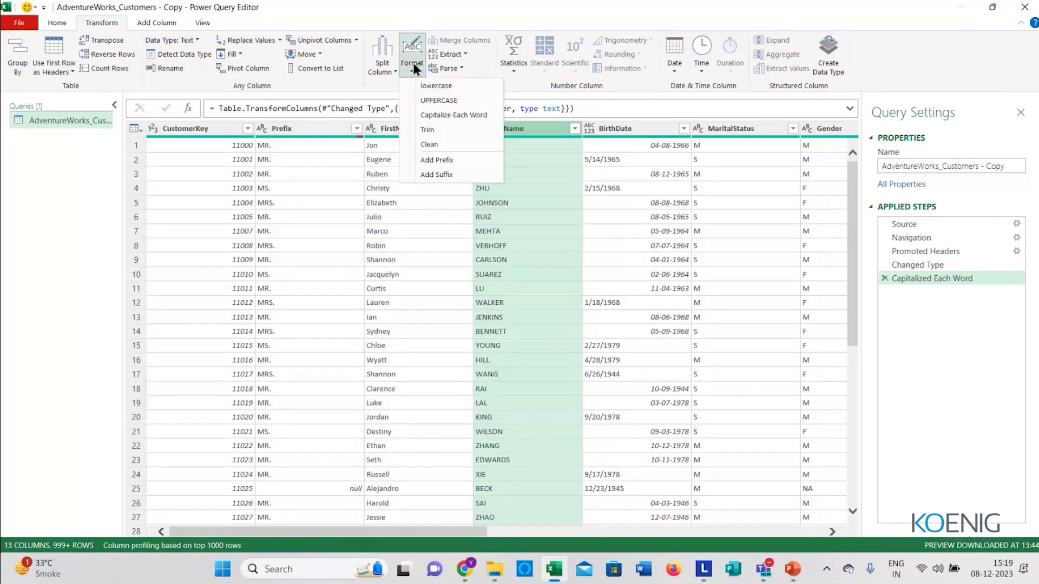
pyautogui.click(455, 115)
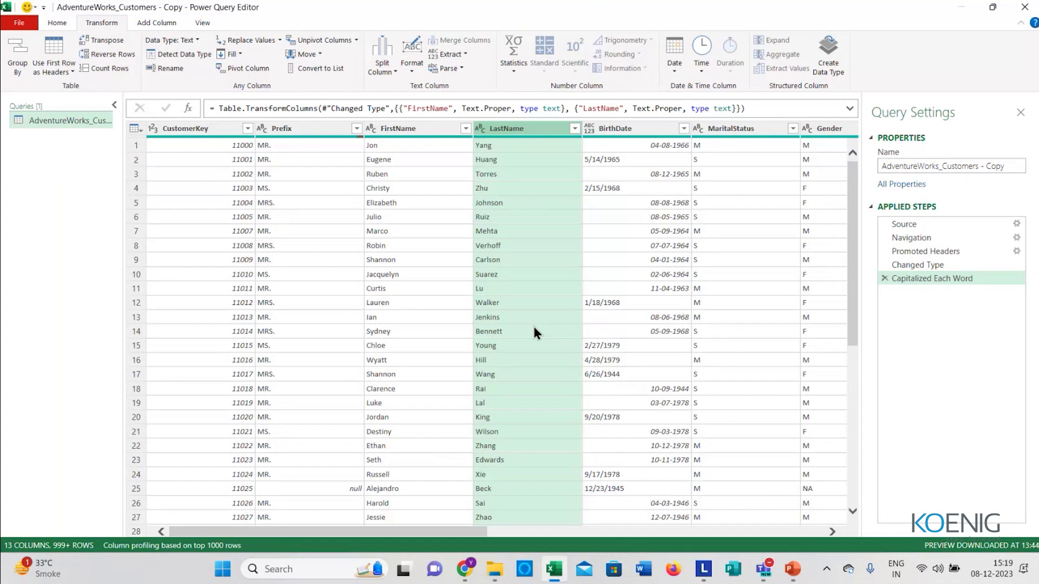
# Step: Change the BirthDate column's data type to Date
pyautogui.click(643, 127)
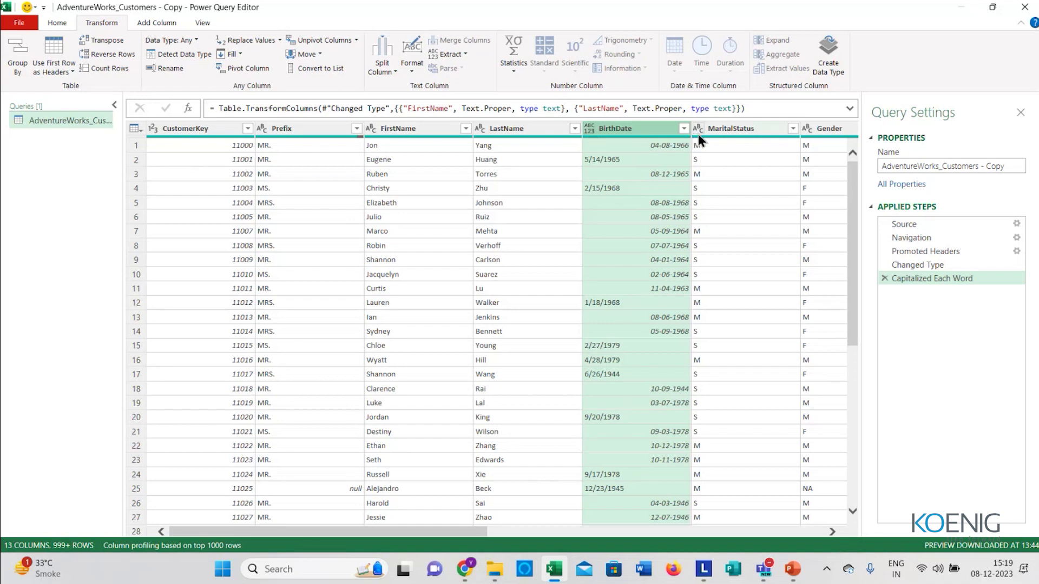
pyautogui.click(590, 127)
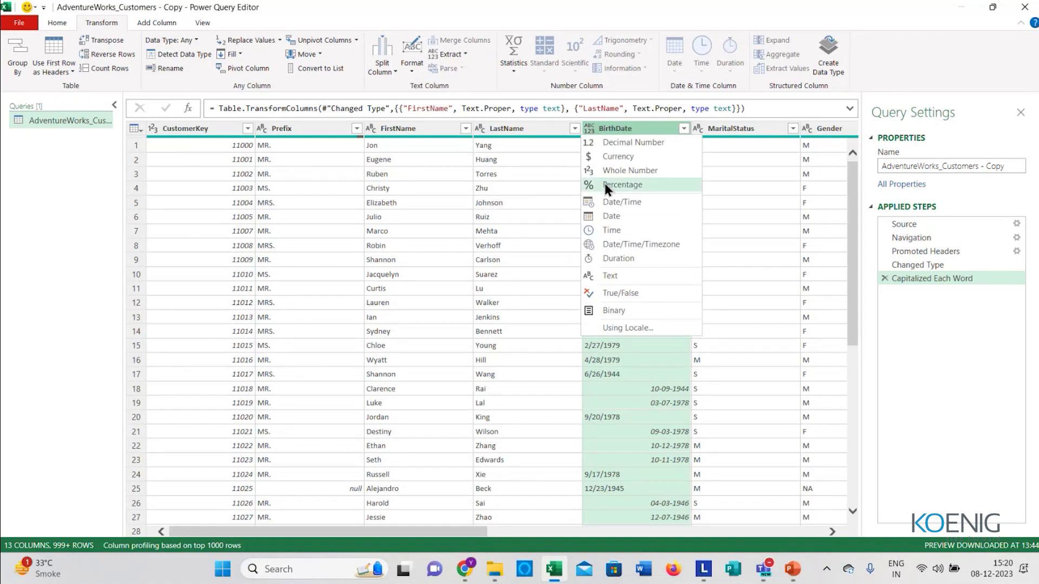
pyautogui.click(614, 215)
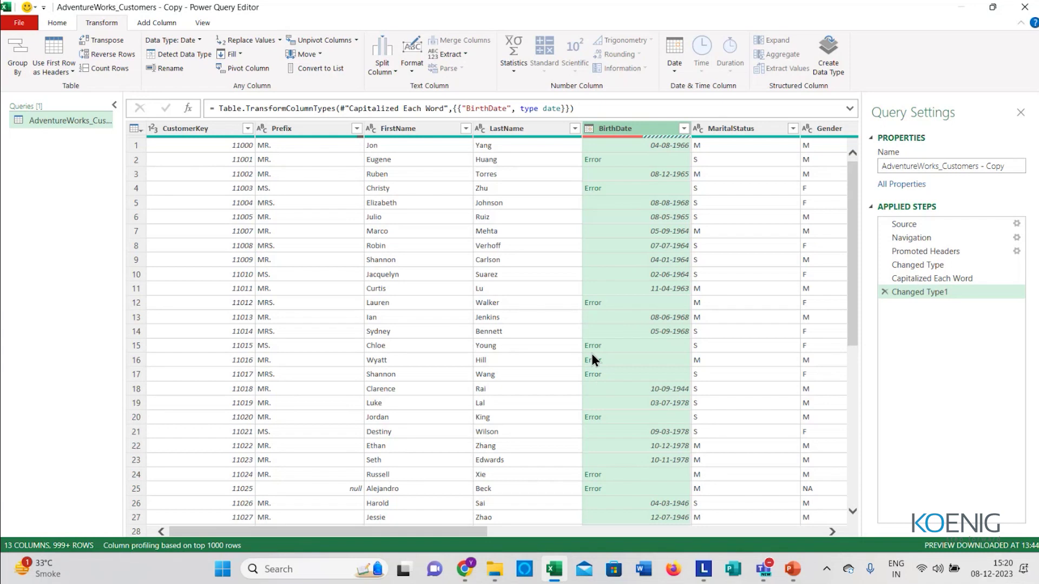
# Step: Set the current workbook's regional locale to English (United States) in the Query Options
pyautogui.click(15, 24)
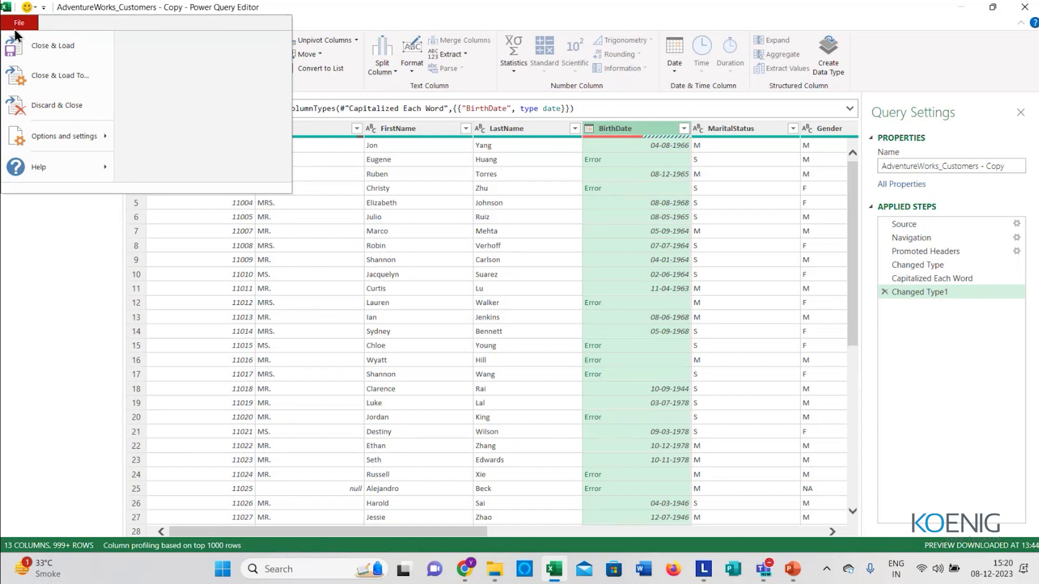
pyautogui.moveTo(19, 137)
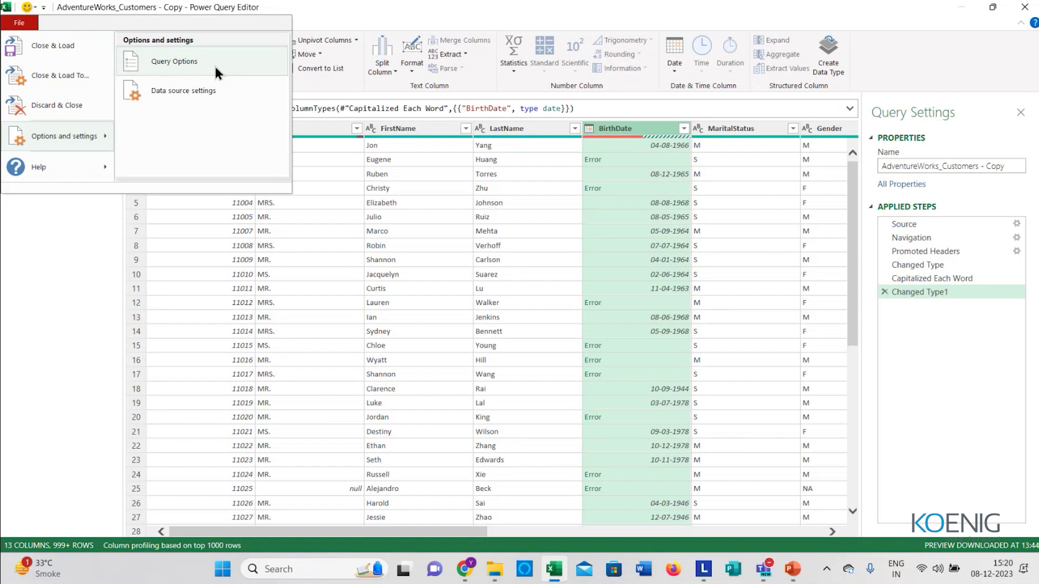
pyautogui.click(178, 64)
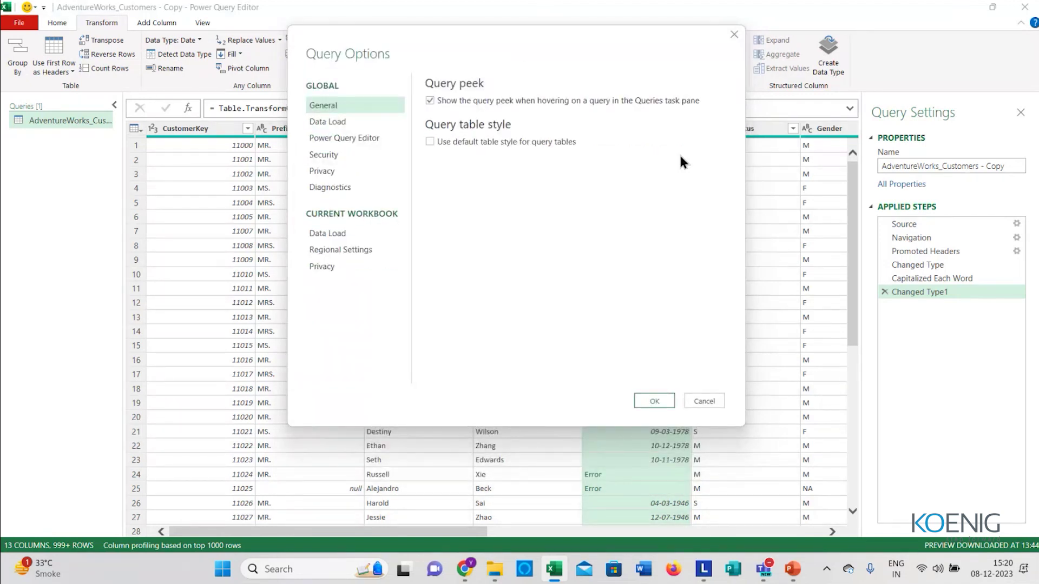
pyautogui.click(365, 250)
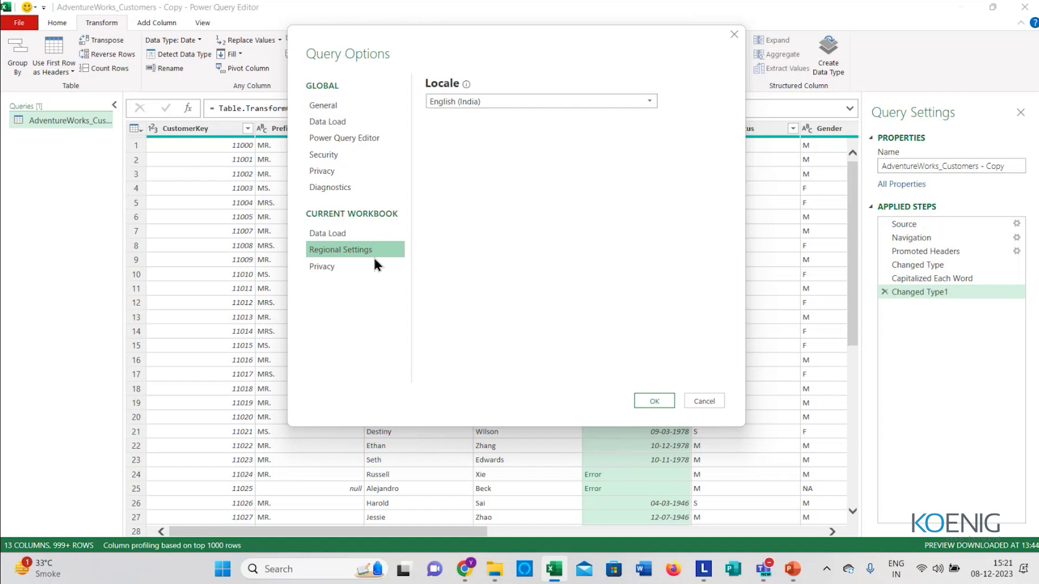
pyautogui.click(446, 101)
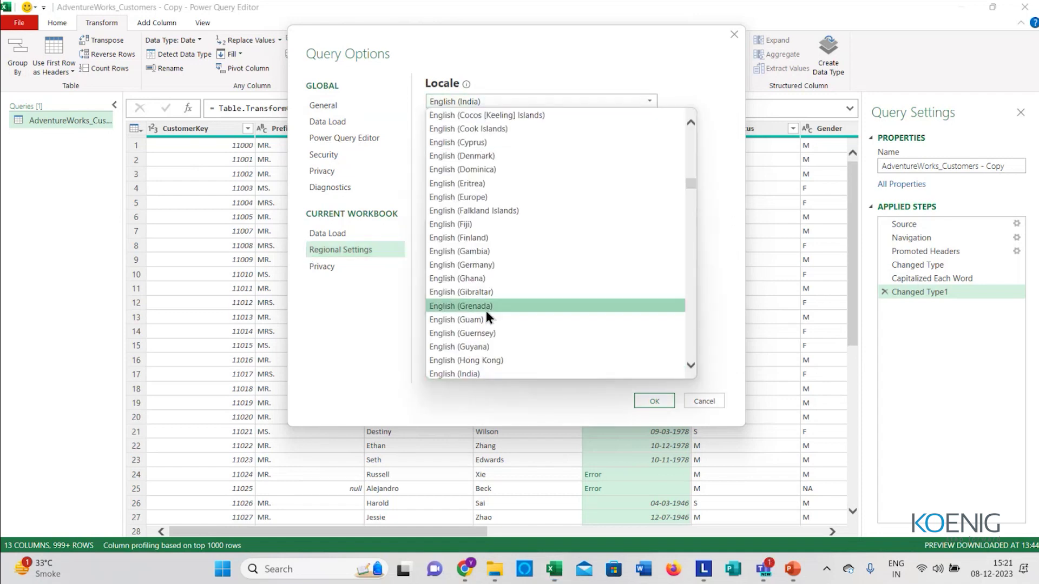
pyautogui.scroll(-8, 485, 310)
pyautogui.scroll(-9, 486, 310)
pyautogui.scroll(-12, 486, 311)
pyautogui.scroll(4, 486, 311)
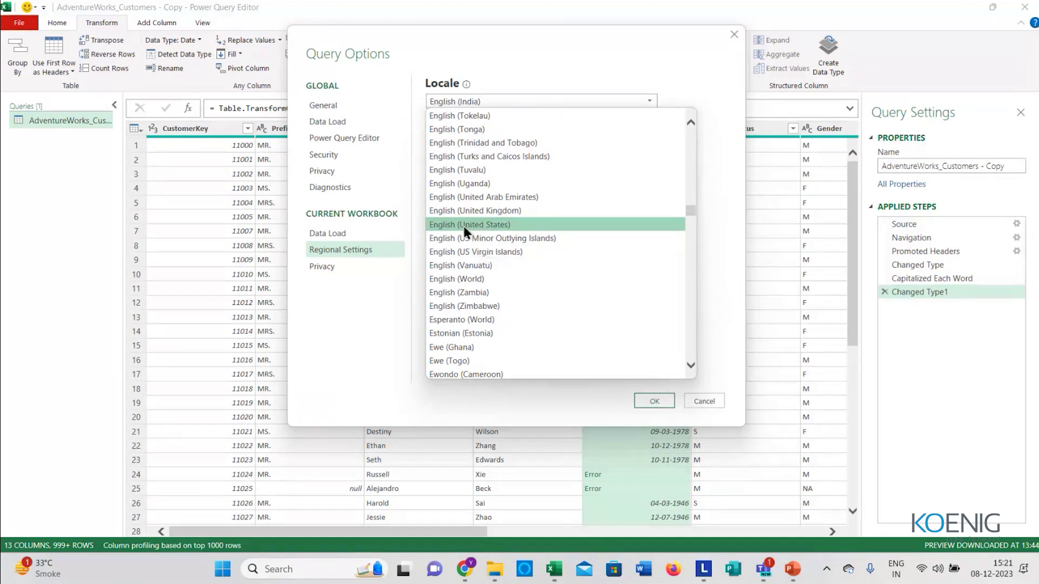
pyautogui.click(480, 226)
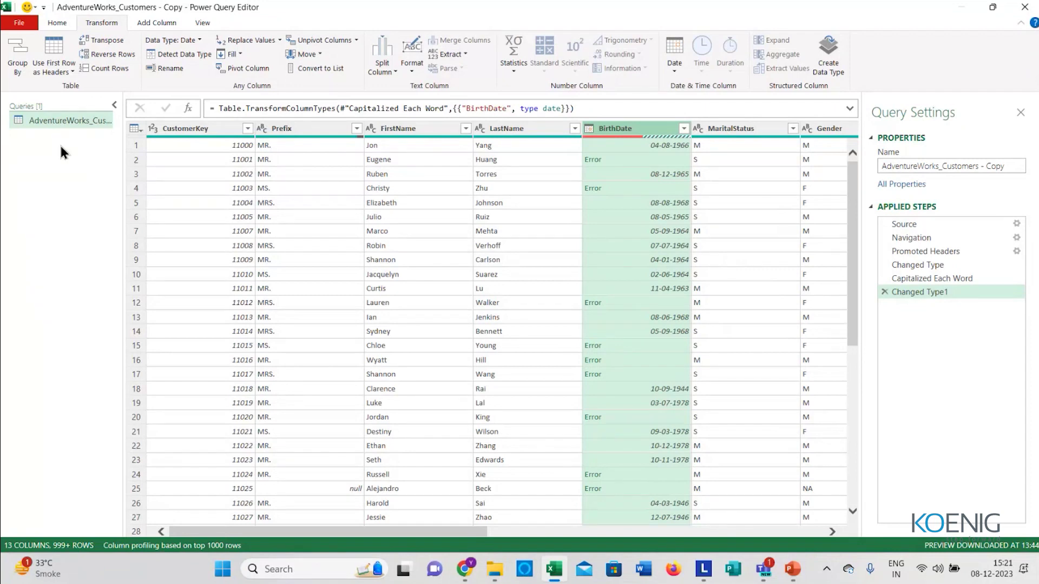
# Step: Refresh all query previews so the BirthDate conversion uses the changed locale
pyautogui.click(63, 18)
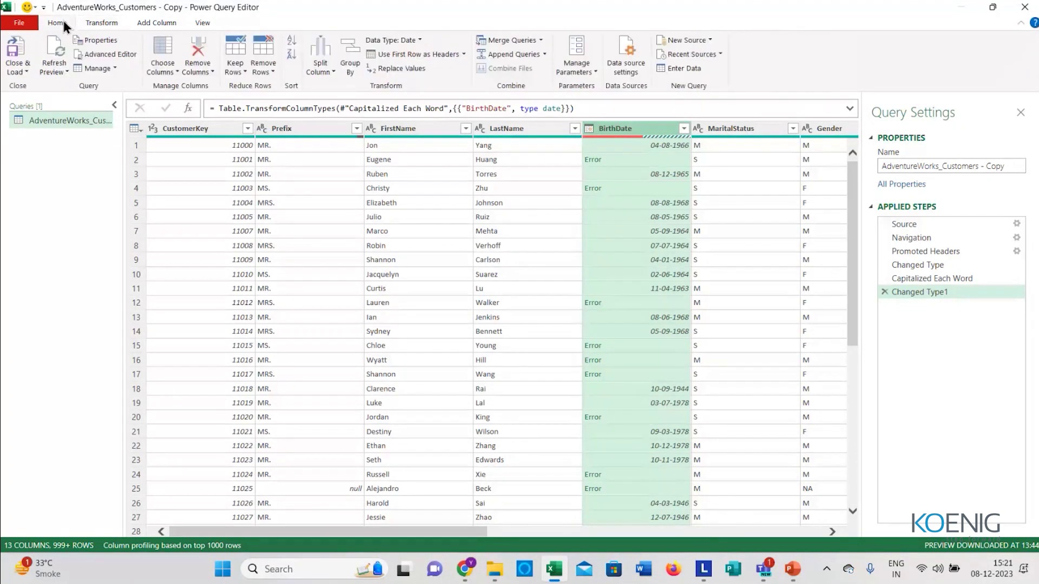
pyautogui.click(54, 67)
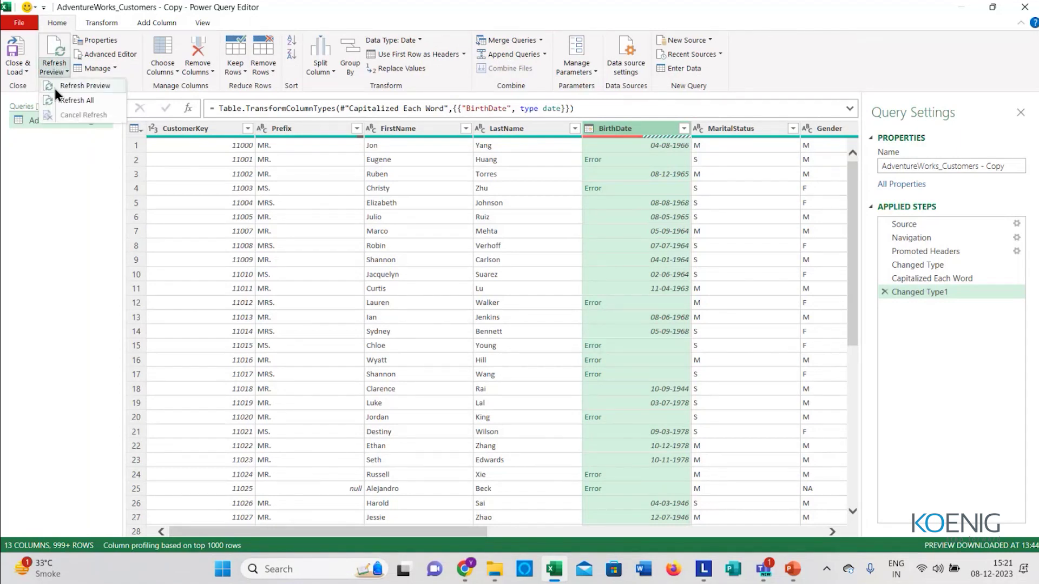
pyautogui.click(83, 99)
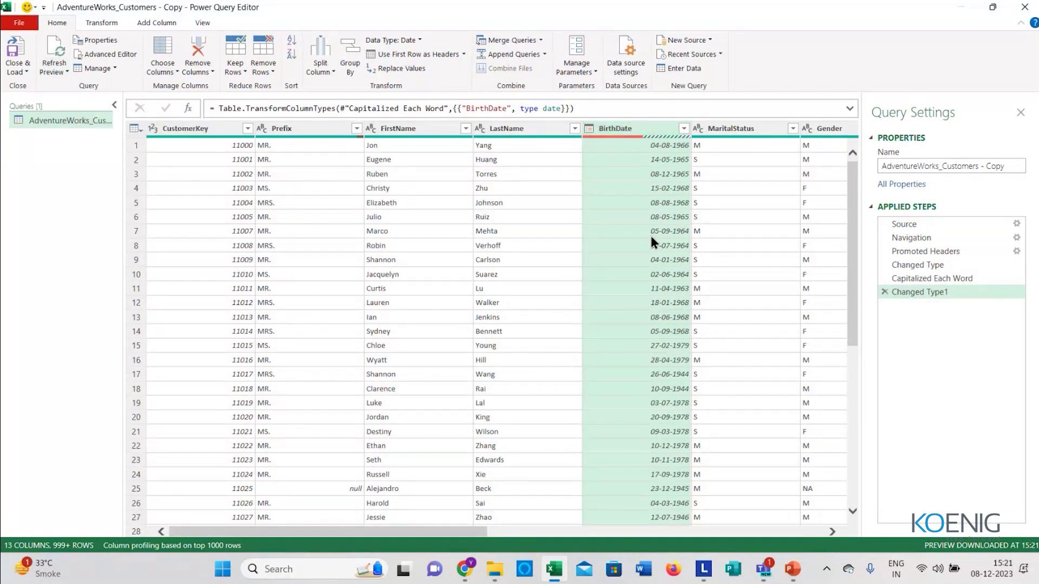
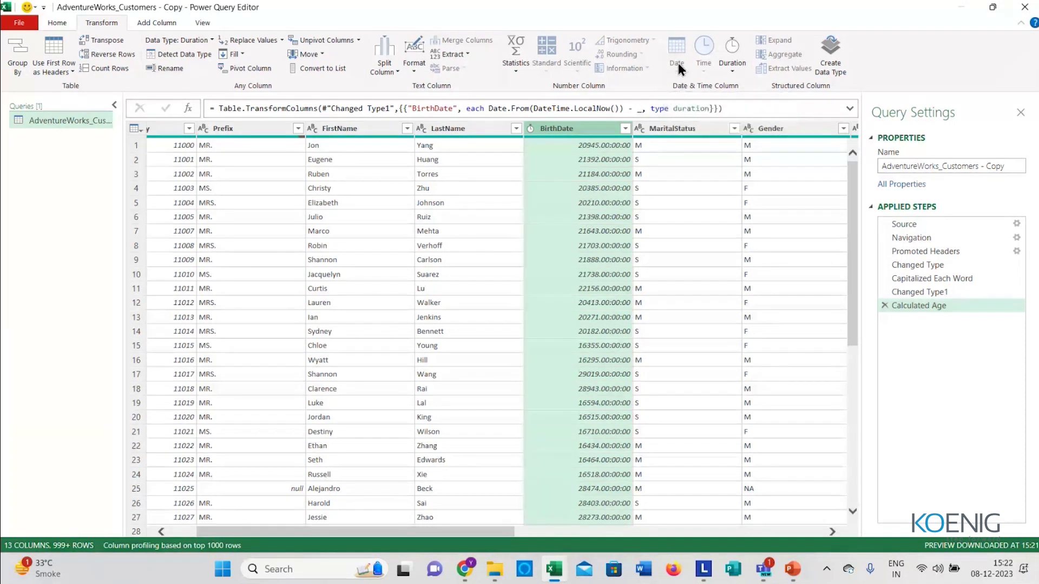
# Step: Transform the age durations in the BirthDate column into Total Years
pyautogui.click(625, 128)
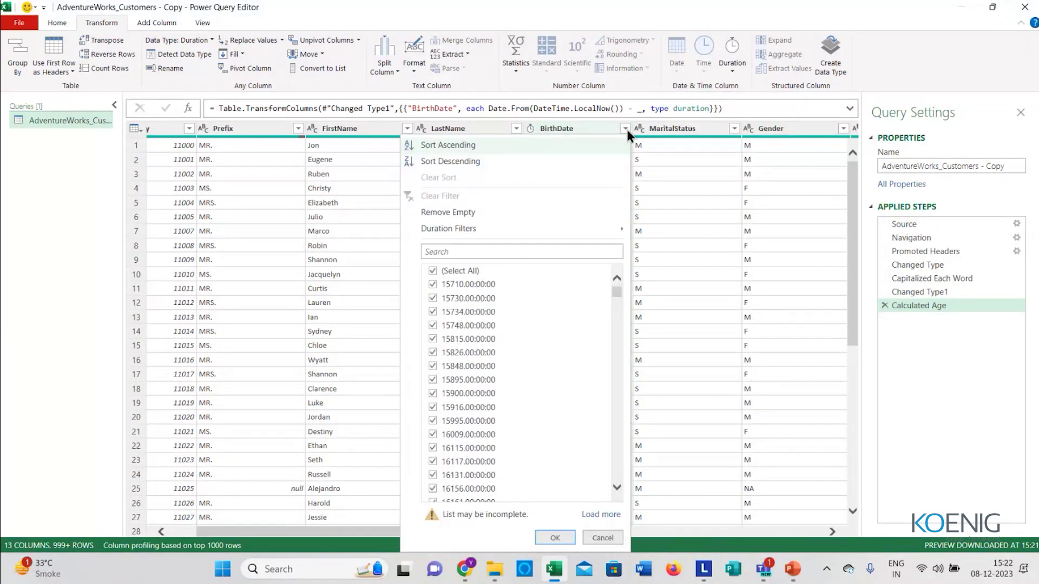
pyautogui.rightClick(593, 126)
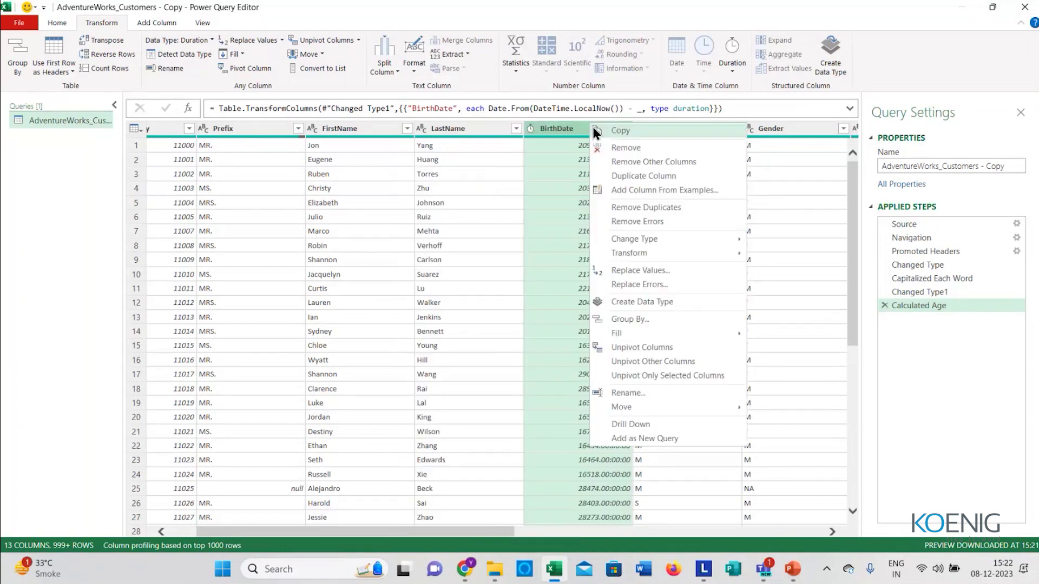
pyautogui.moveTo(624, 252)
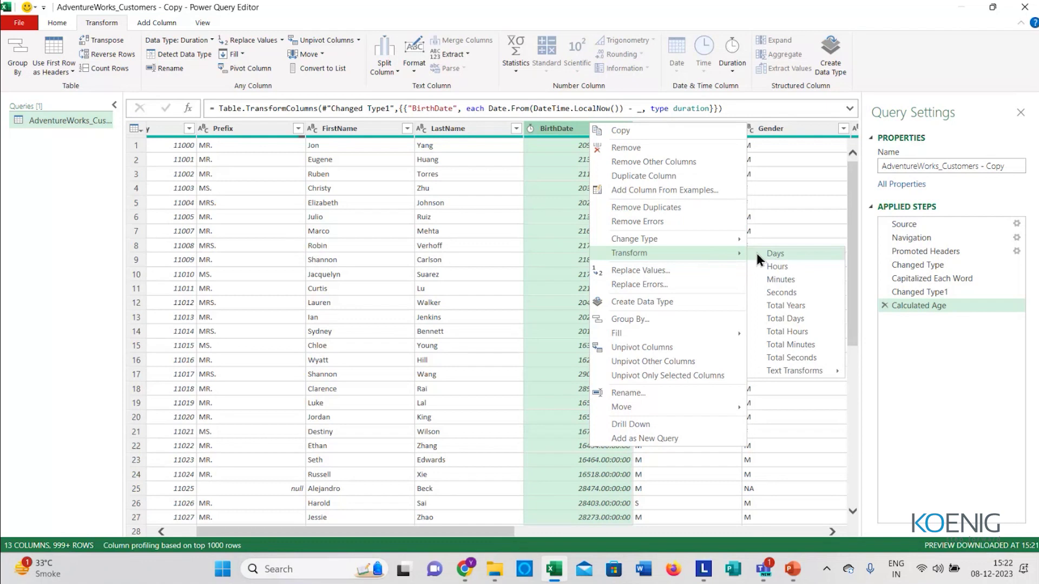
pyautogui.click(795, 305)
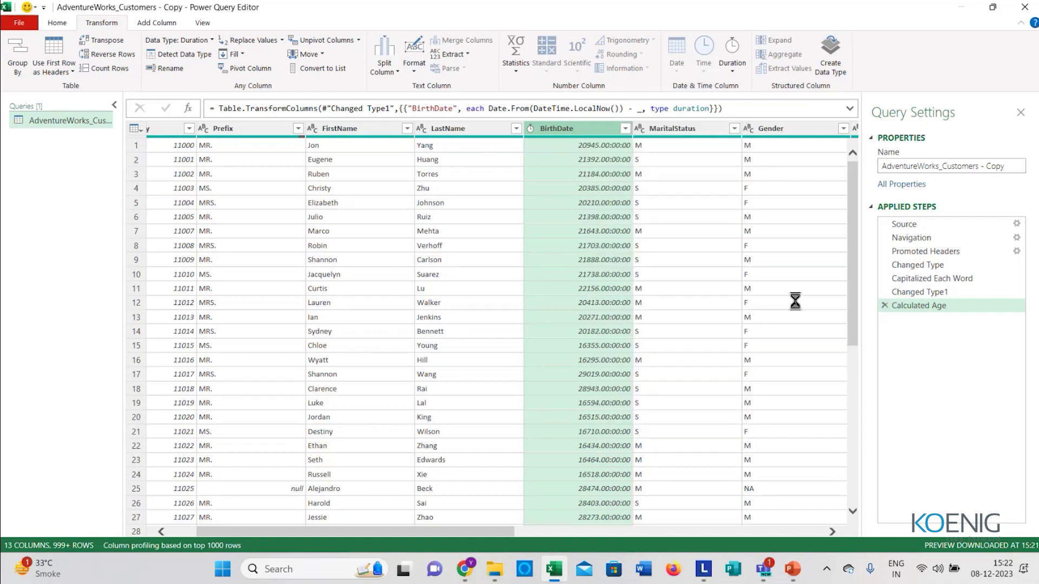
pyautogui.rightClick(597, 132)
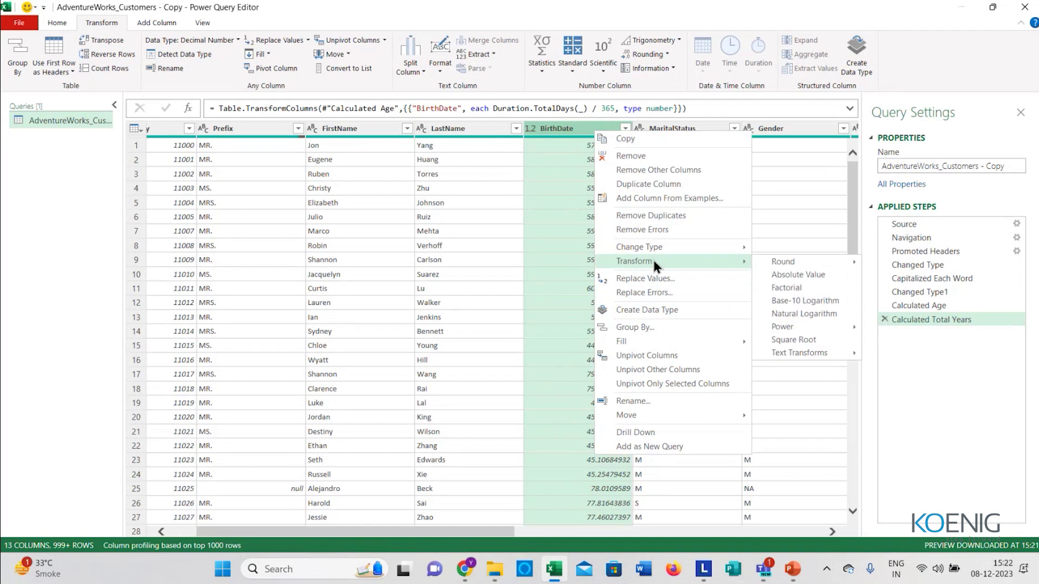
pyautogui.moveTo(814, 262)
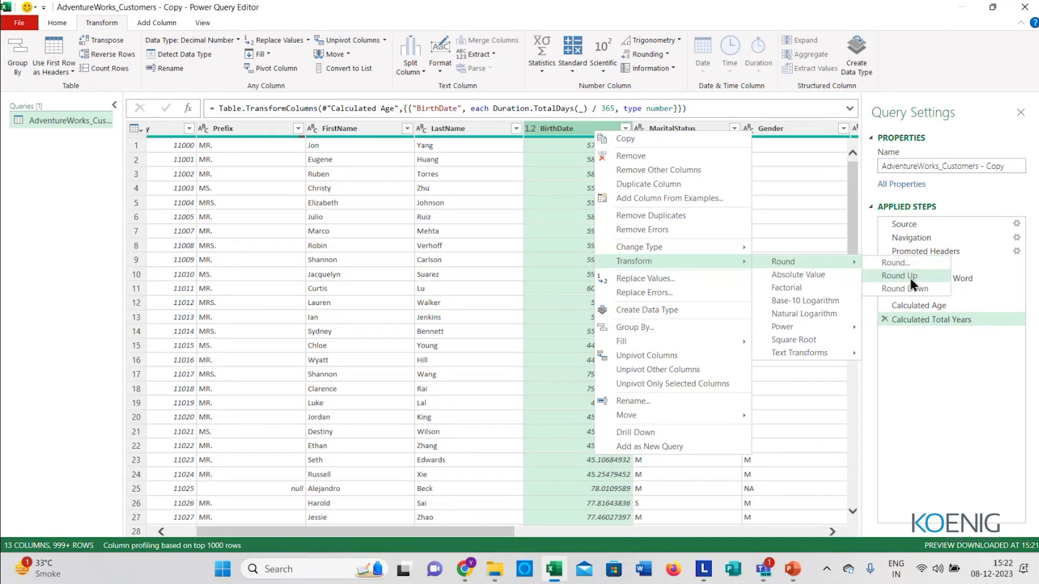
pyautogui.click(566, 230)
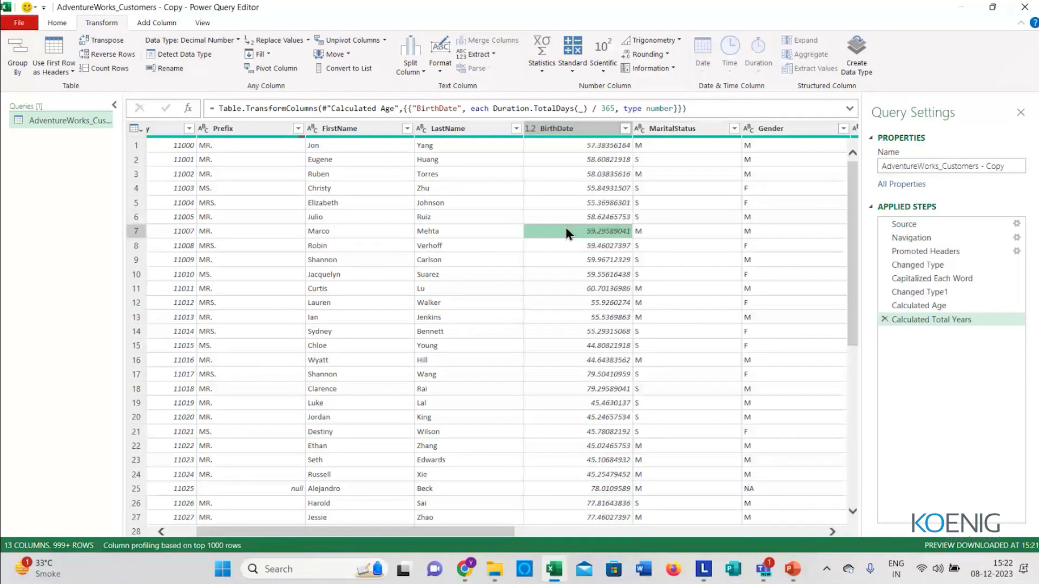
# Step: Round up the decimal ages in the BirthDate column to whole years
pyautogui.rightClick(597, 141)
pyautogui.rightClick(596, 129)
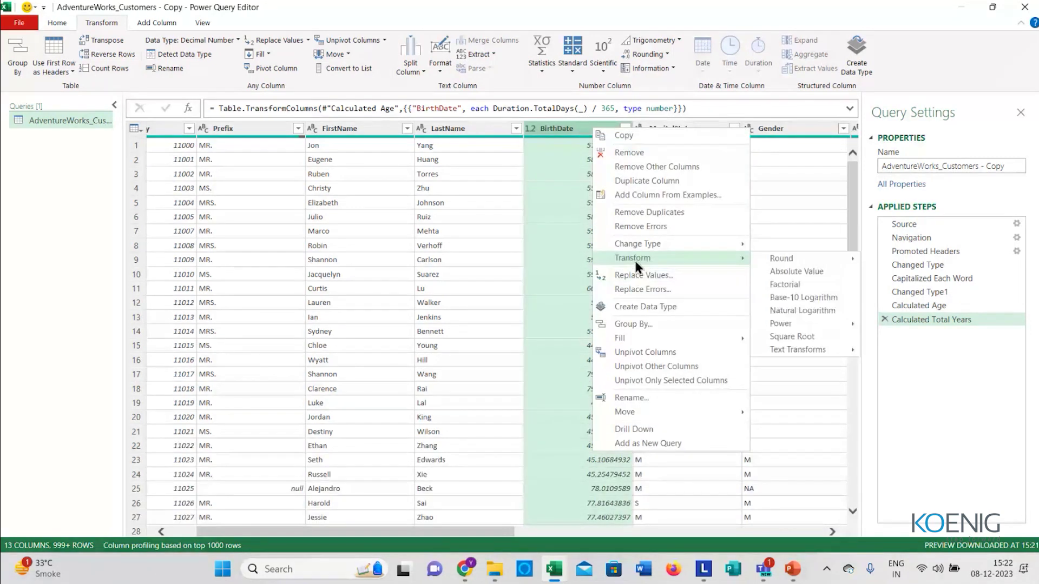
pyautogui.moveTo(794, 258)
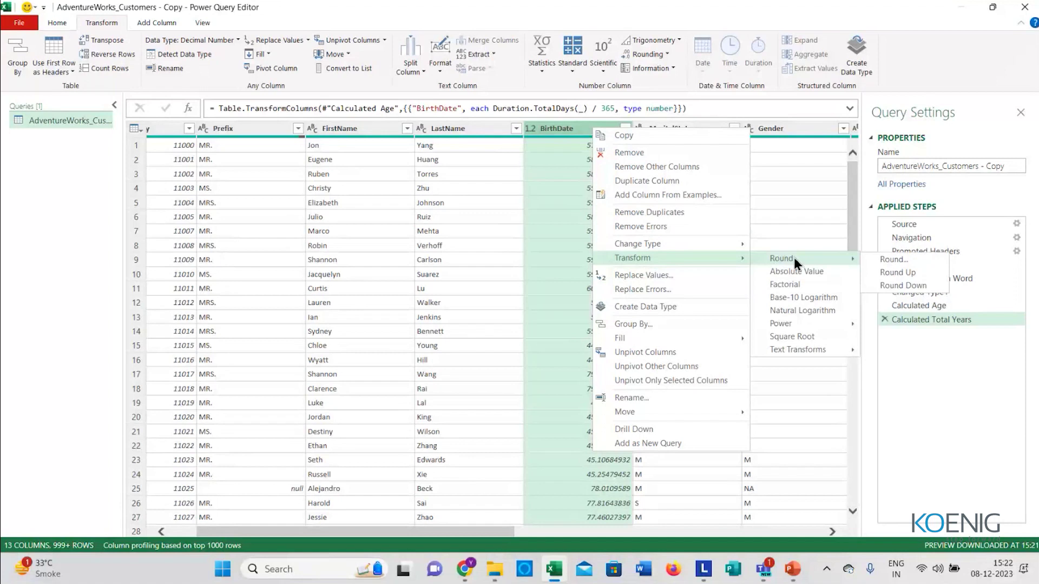
pyautogui.click(891, 273)
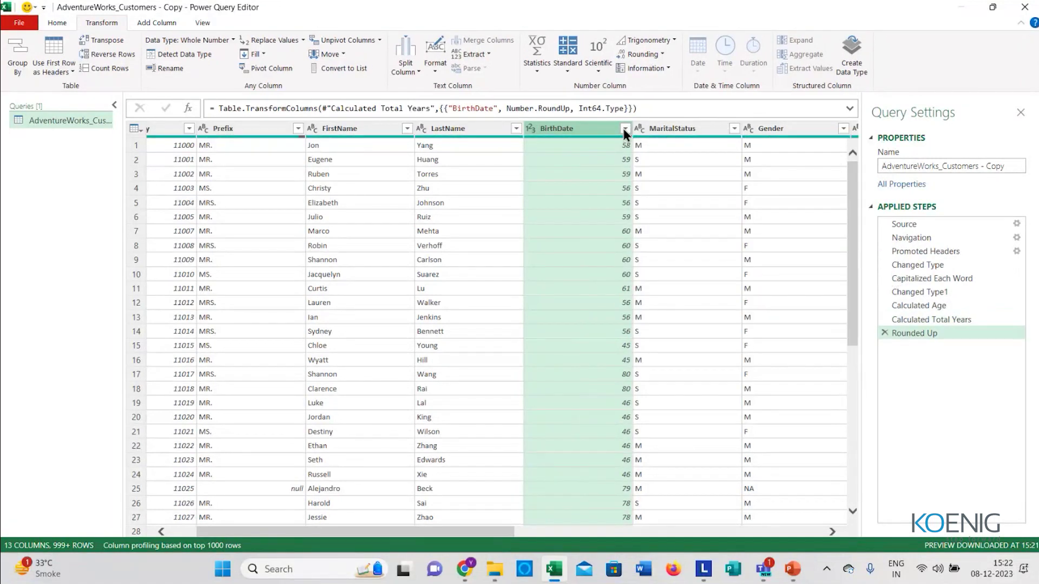
# Step: Examine the rounded ages in the BirthDate column across the customer rows
pyautogui.click(586, 187)
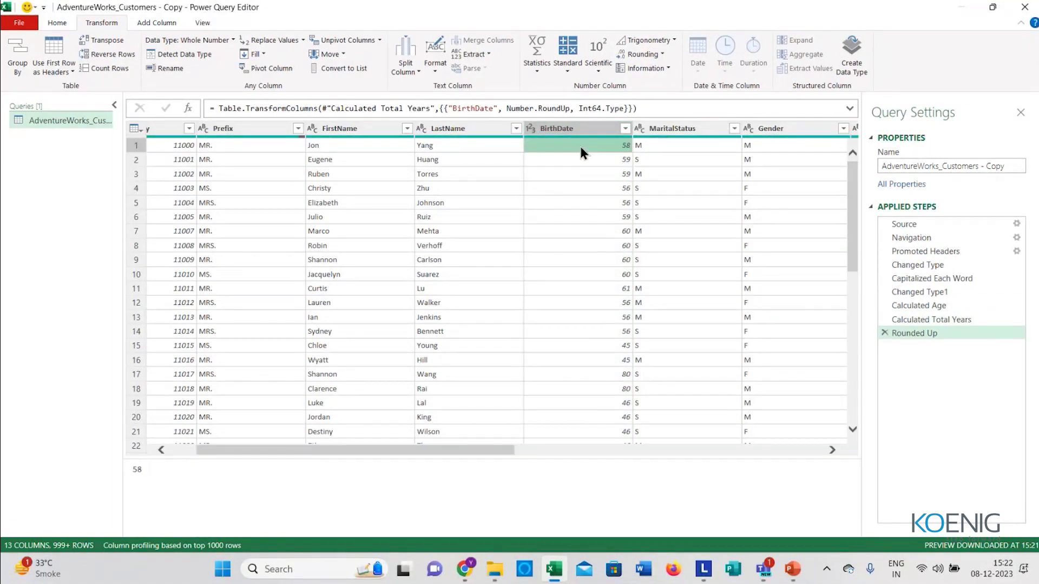
pyautogui.click(586, 262)
pyautogui.click(585, 331)
pyautogui.click(585, 388)
pyautogui.scroll(-9, 574, 273)
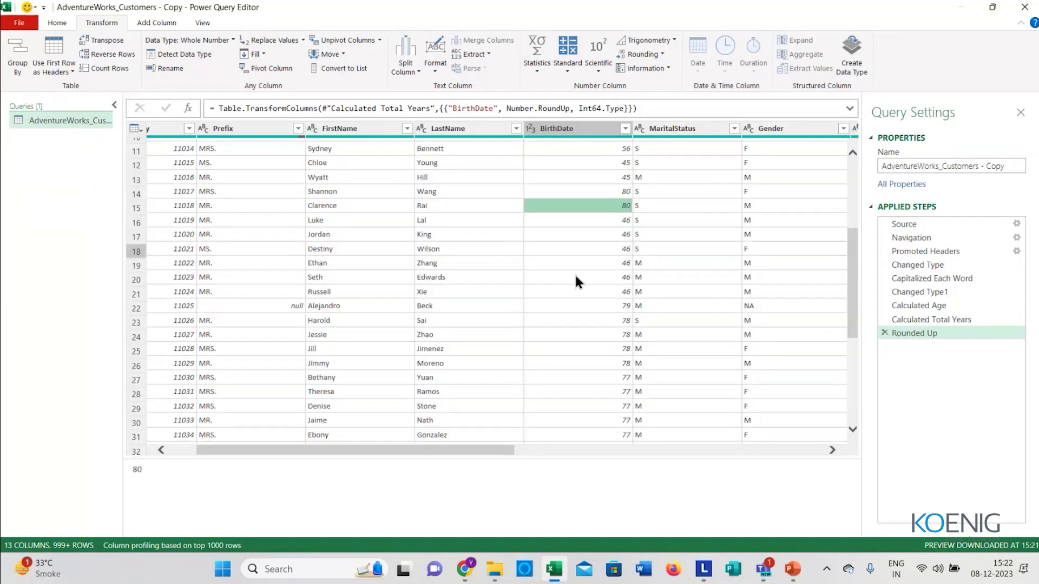
pyautogui.scroll(-6, 576, 279)
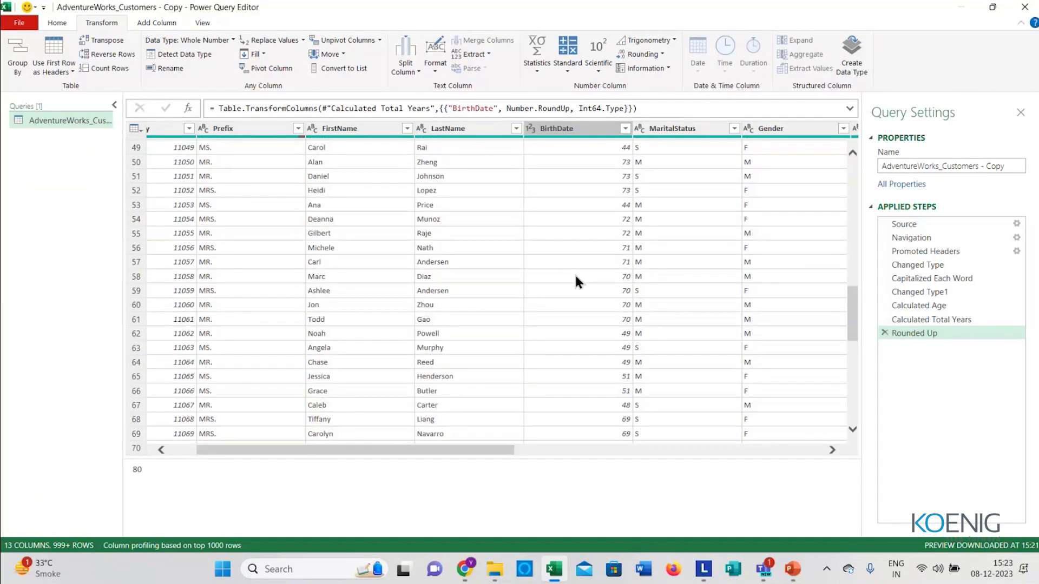
pyautogui.scroll(15, 576, 280)
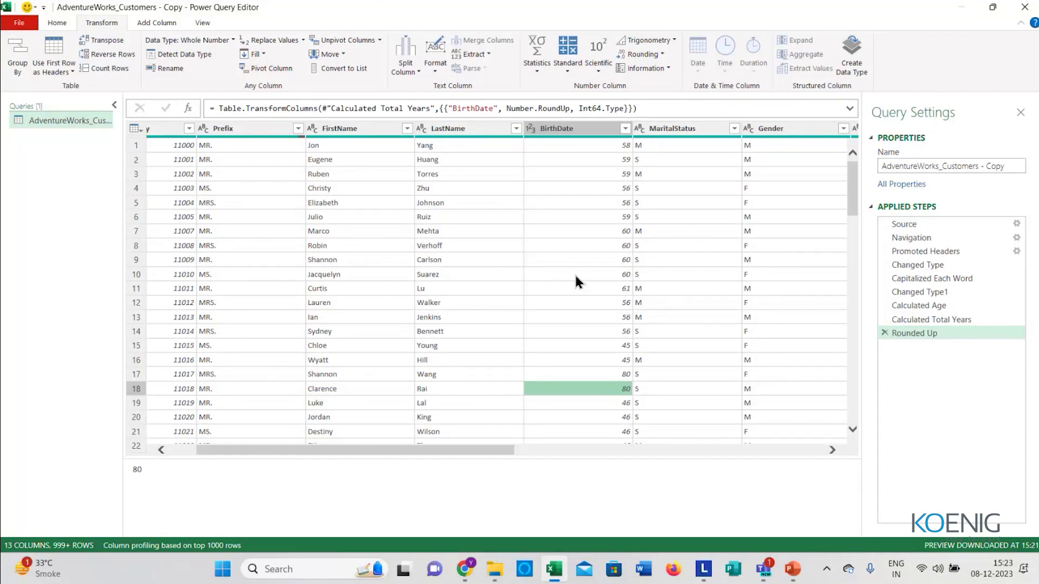
pyautogui.click(564, 146)
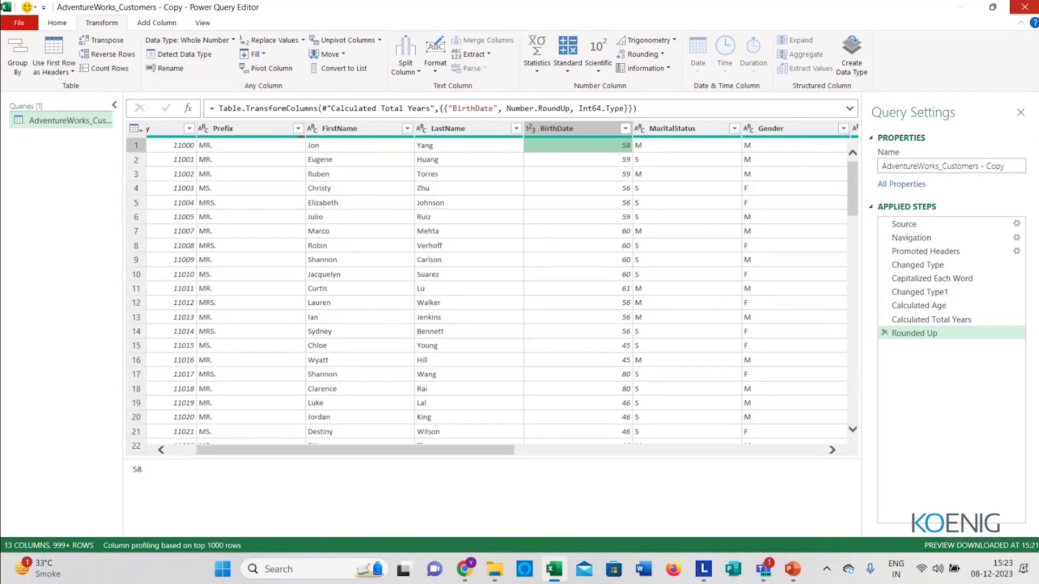
# Step: Close the query editor and load the cleaned customer data as a table on a new worksheet
pyautogui.click(18, 25)
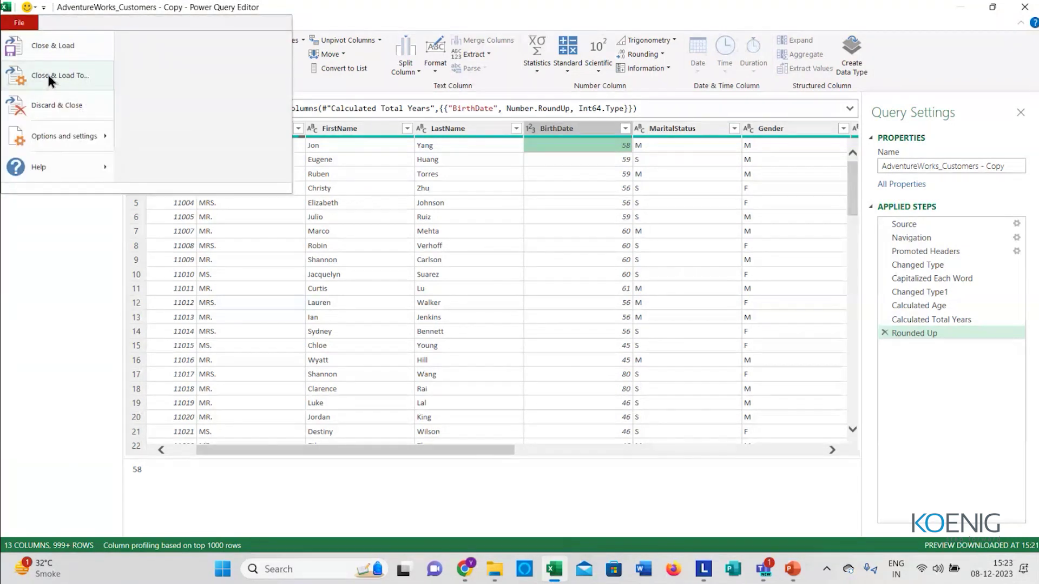
pyautogui.click(85, 76)
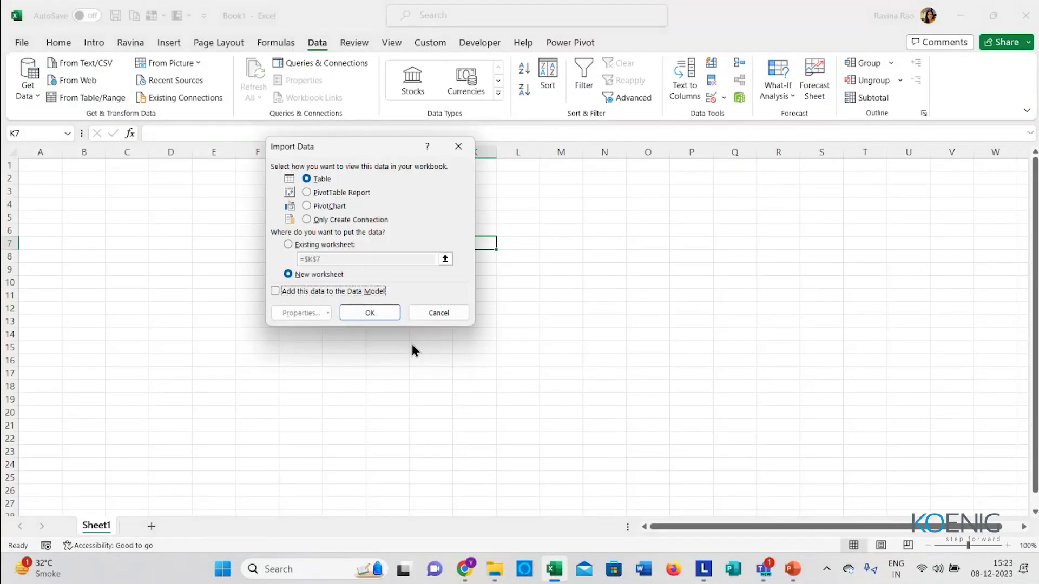
pyautogui.click(357, 312)
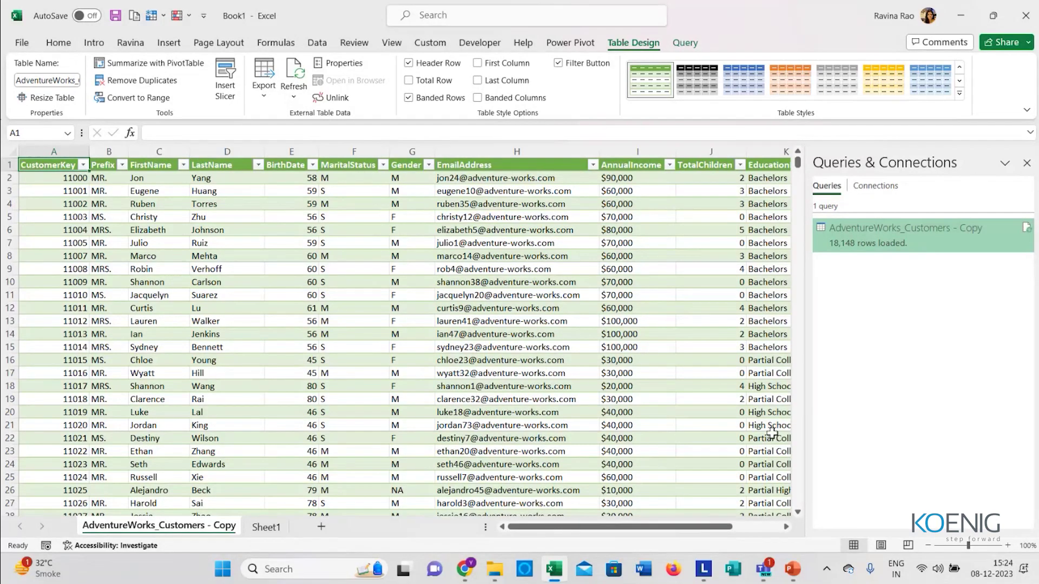
# Step: Close the Queries & Connections pane and look over the loaded customer rows
pyautogui.click(1026, 163)
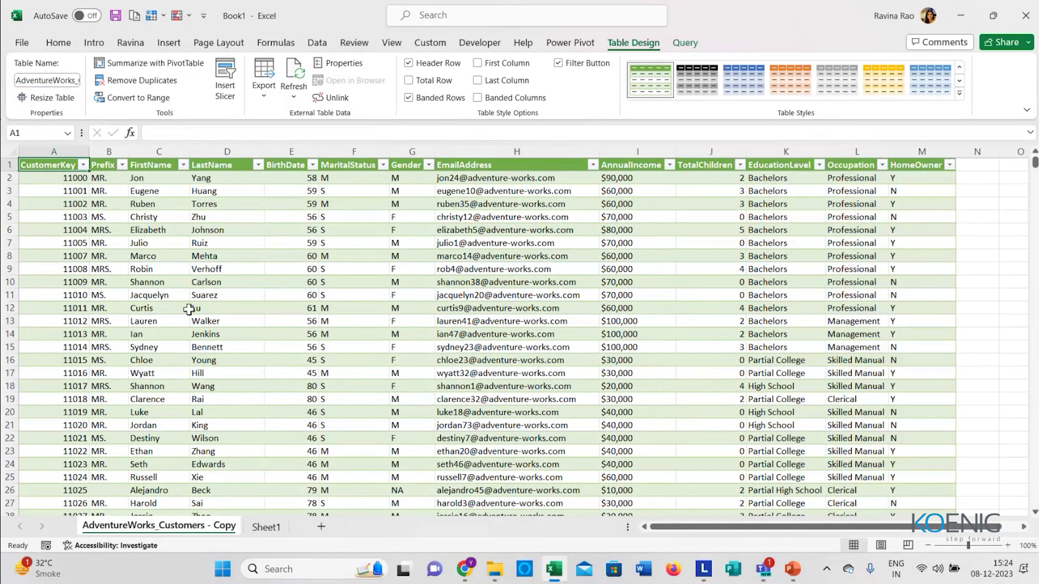
pyautogui.scroll(-4, 188, 309)
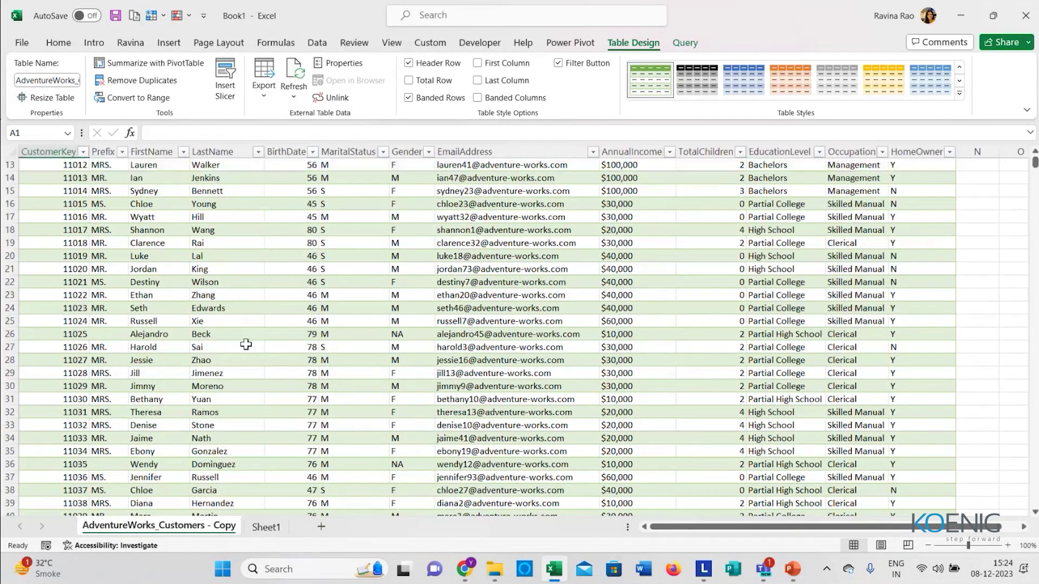
pyautogui.scroll(4, 246, 344)
# Step: Create a PivotTable from the AdventureWorks customers table on a new worksheet
pyautogui.click(229, 257)
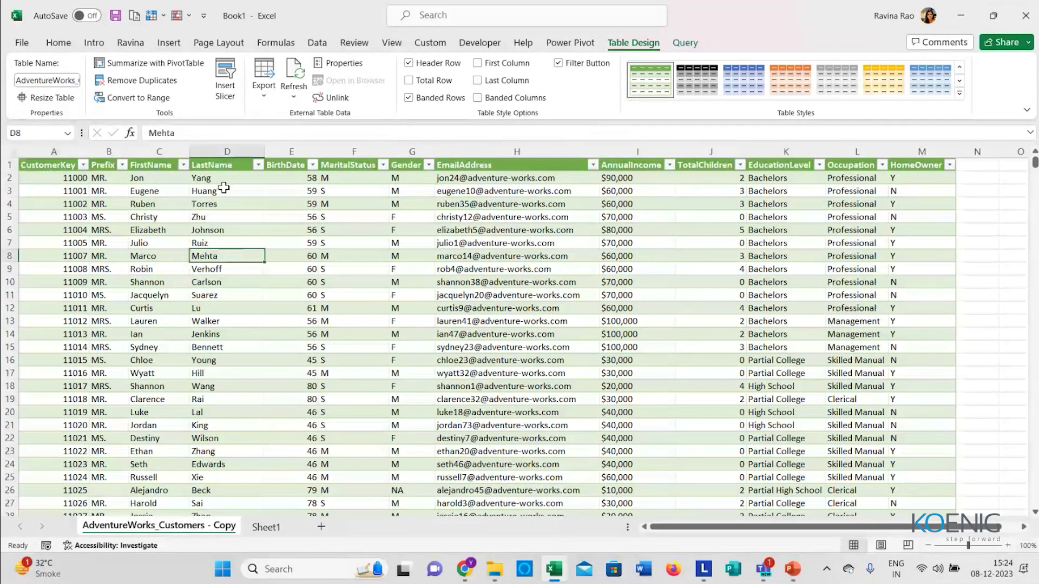
pyautogui.click(173, 41)
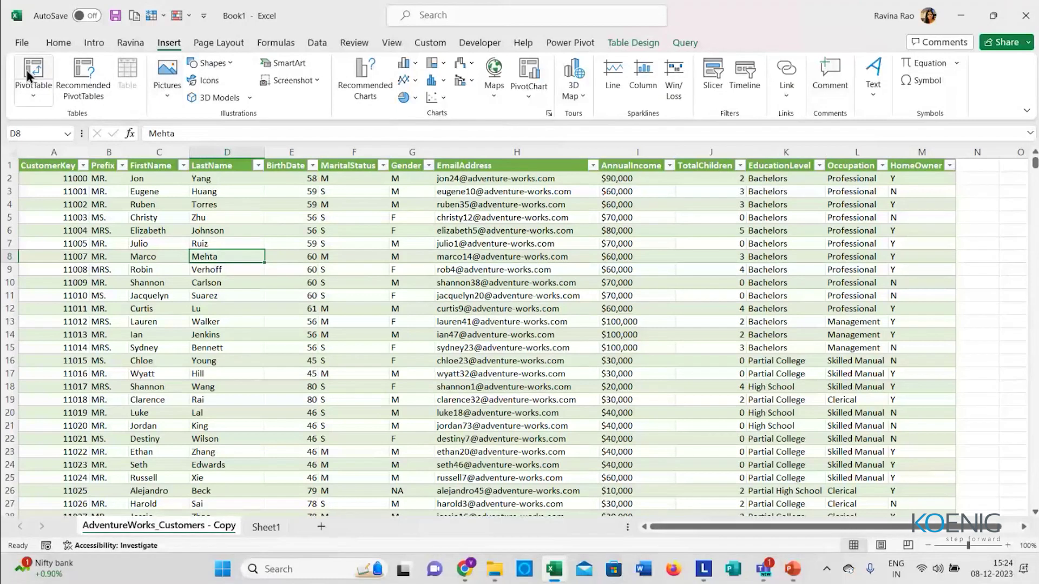
pyautogui.click(32, 98)
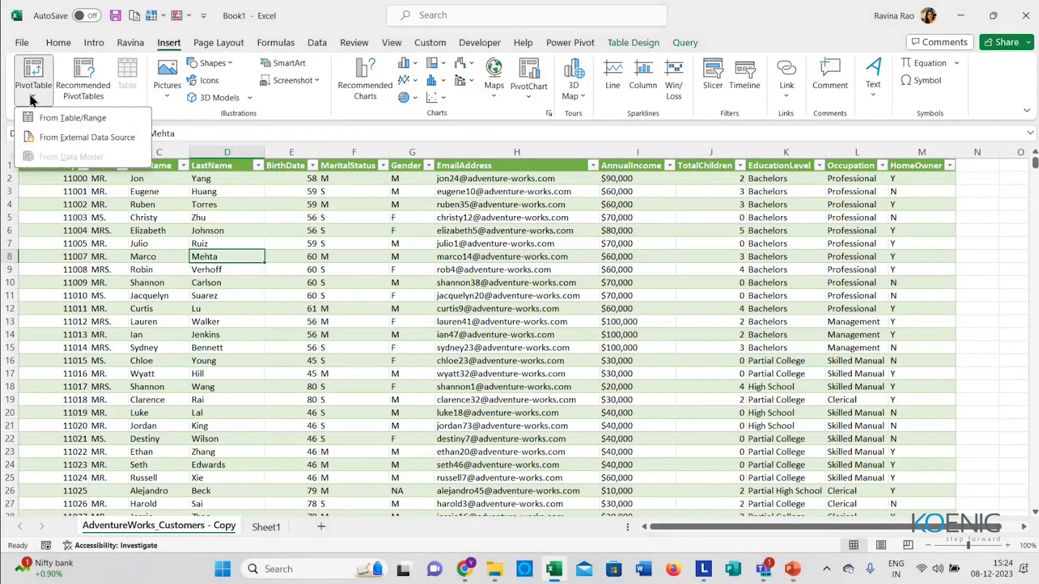
pyautogui.click(86, 115)
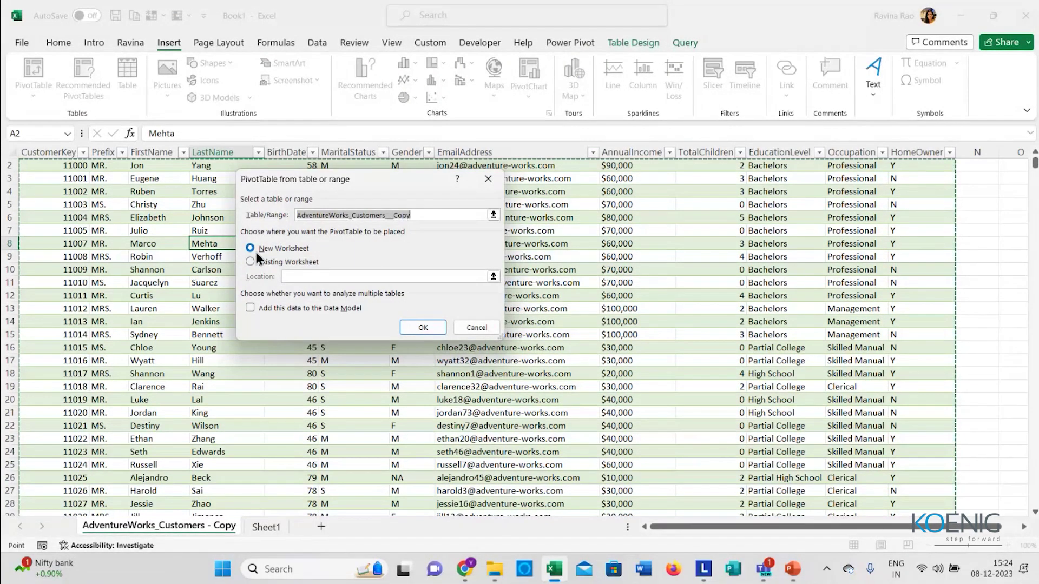
pyautogui.click(420, 326)
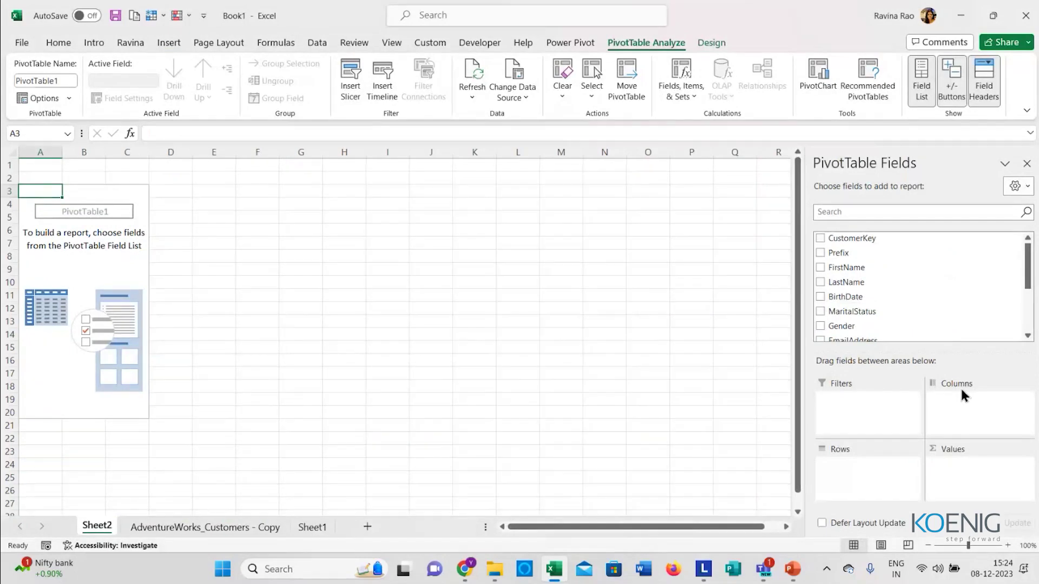
# Step: Add EducationLevel to the PivotTable rows and AnnualIncome to its values, and inspect the count for each education level
pyautogui.scroll(-3, 911, 334)
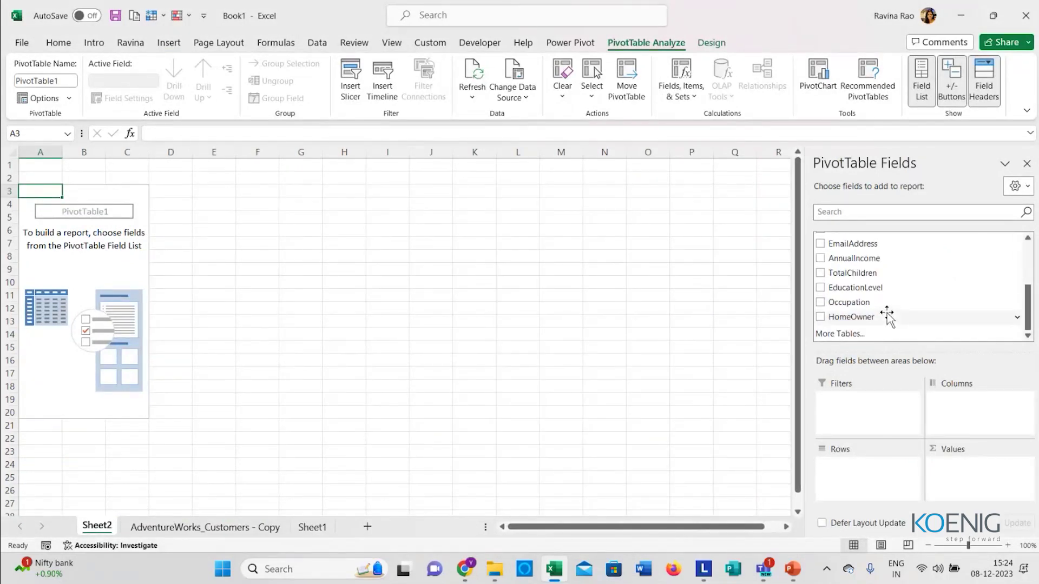
pyautogui.scroll(3, 888, 317)
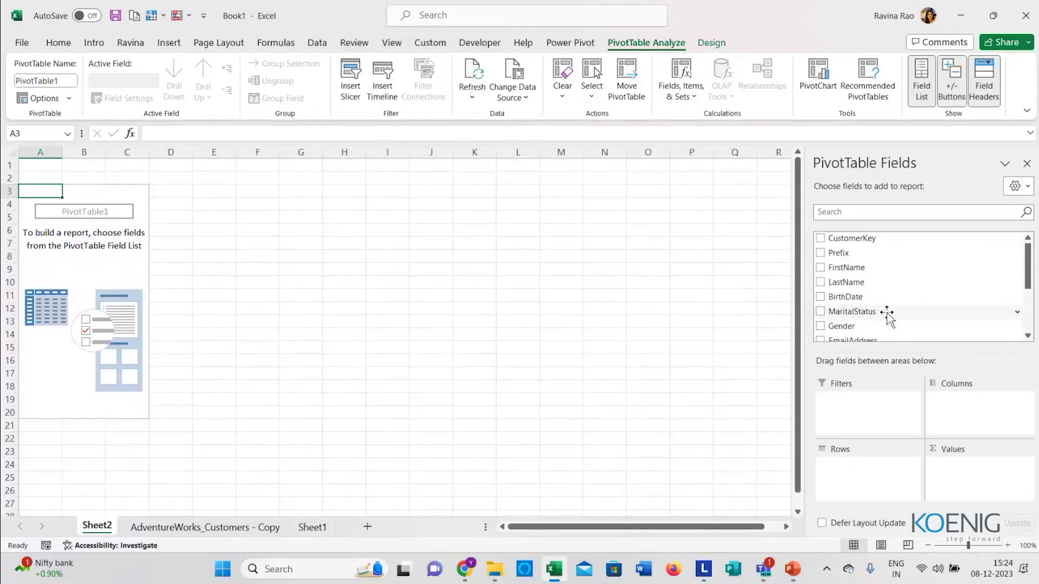
pyautogui.scroll(-3, 872, 295)
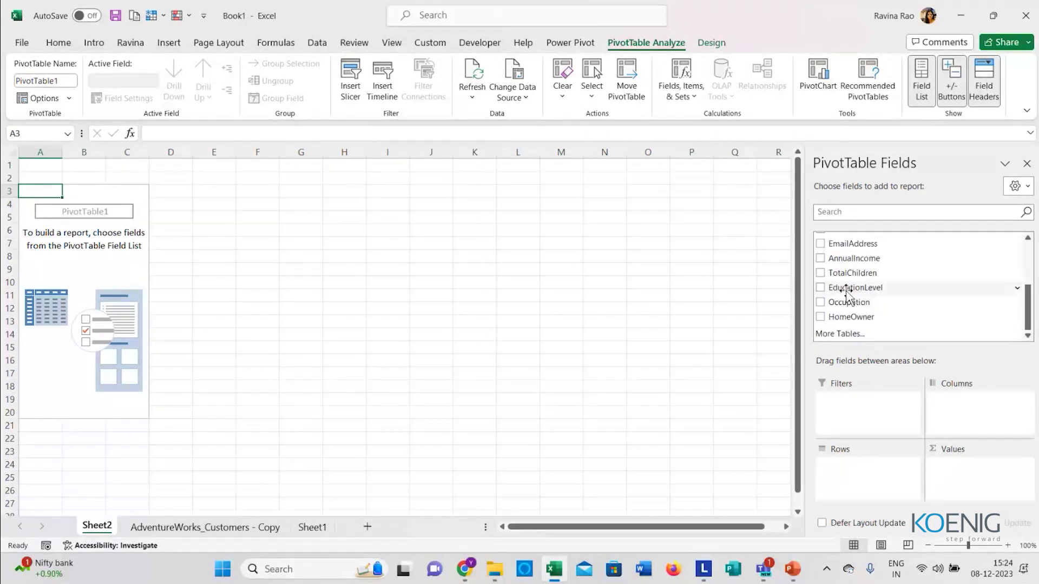
pyautogui.moveTo(842, 286); pyautogui.dragTo(863, 473)
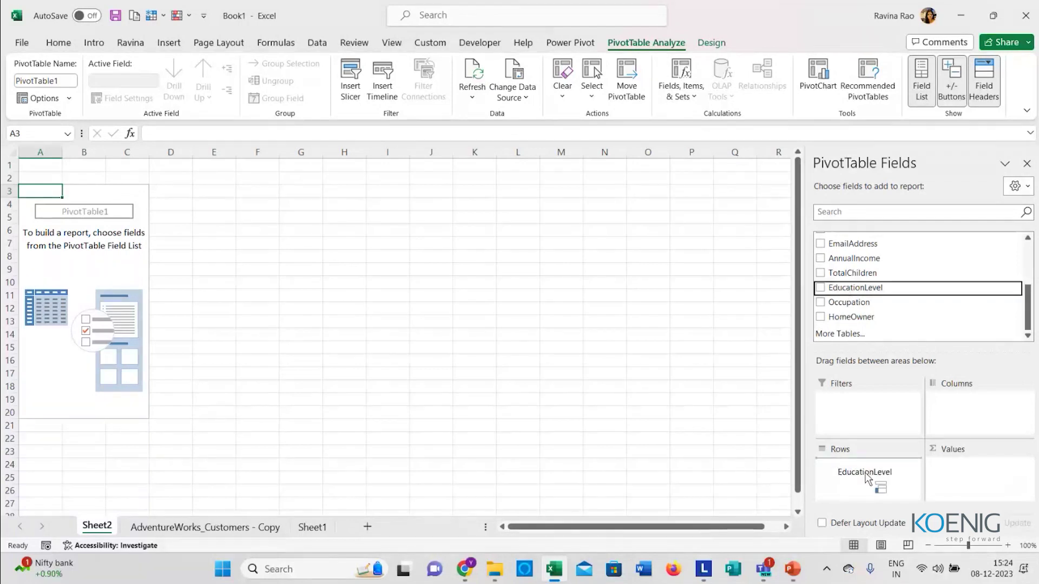
pyautogui.moveTo(860, 262); pyautogui.dragTo(987, 472)
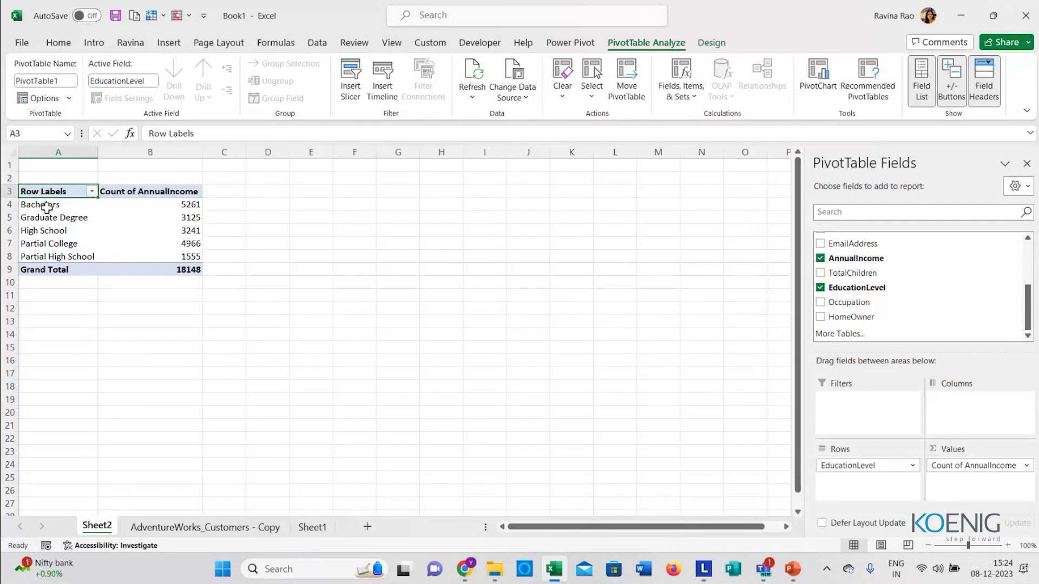
pyautogui.click(164, 203)
pyautogui.moveTo(164, 203); pyautogui.dragTo(167, 253)
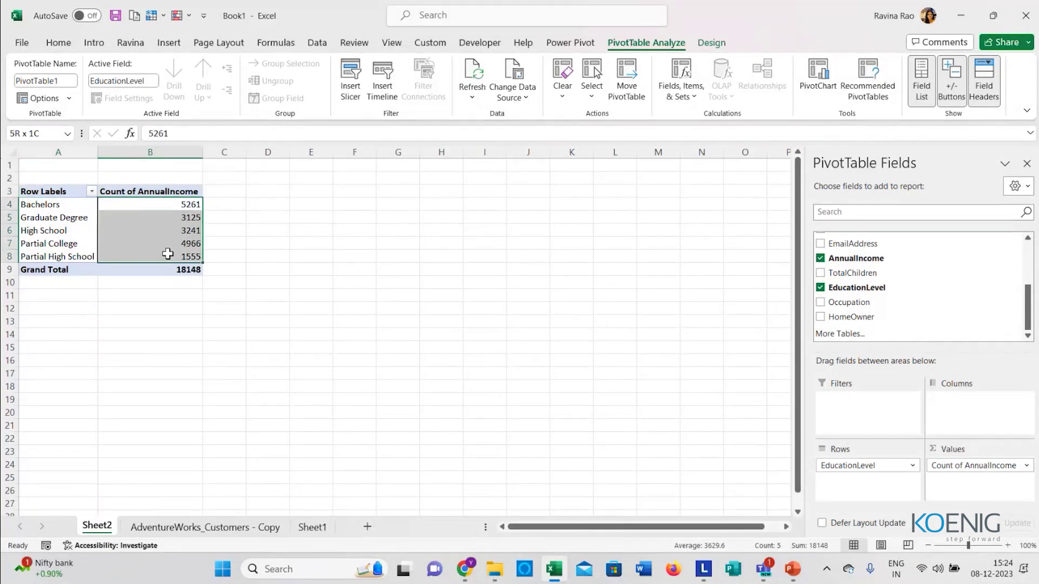
pyautogui.click(47, 204)
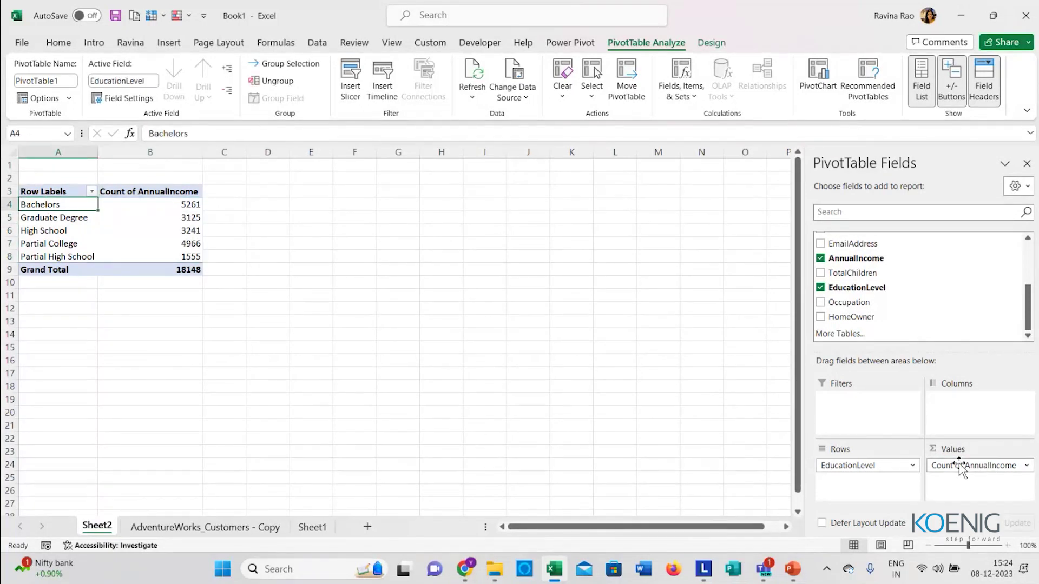
# Step: Summarize the AnnualIncome values in the PivotTable by Sum
pyautogui.click(1026, 465)
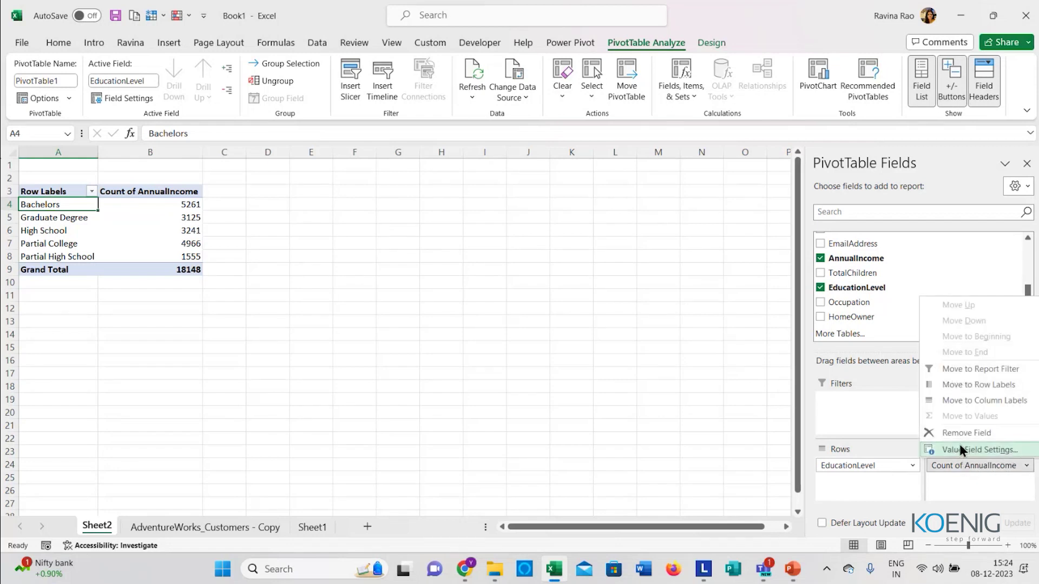
pyautogui.click(485, 321)
pyautogui.click(159, 193)
pyautogui.rightClick(159, 193)
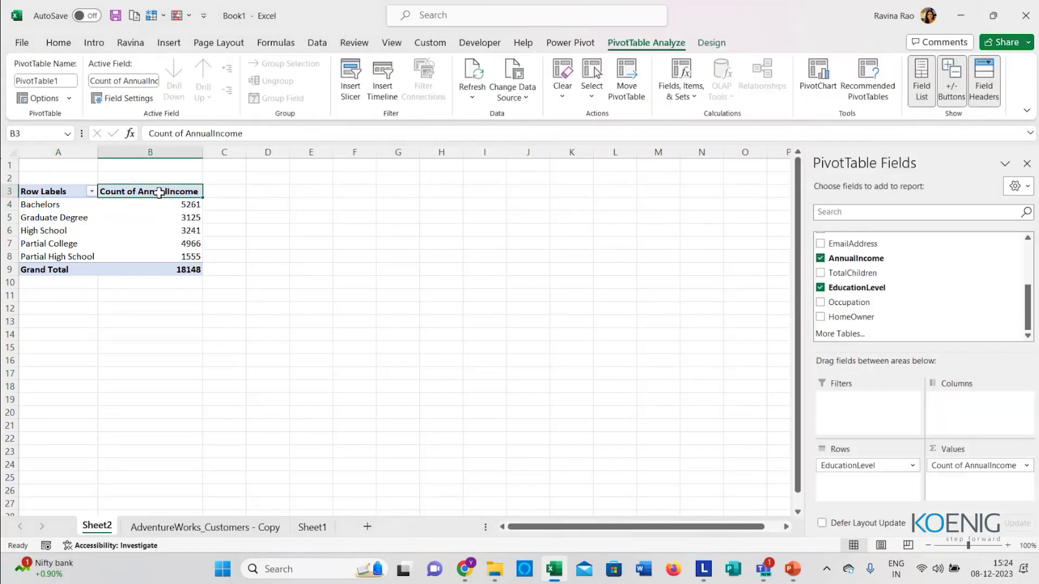
pyautogui.moveTo(214, 352)
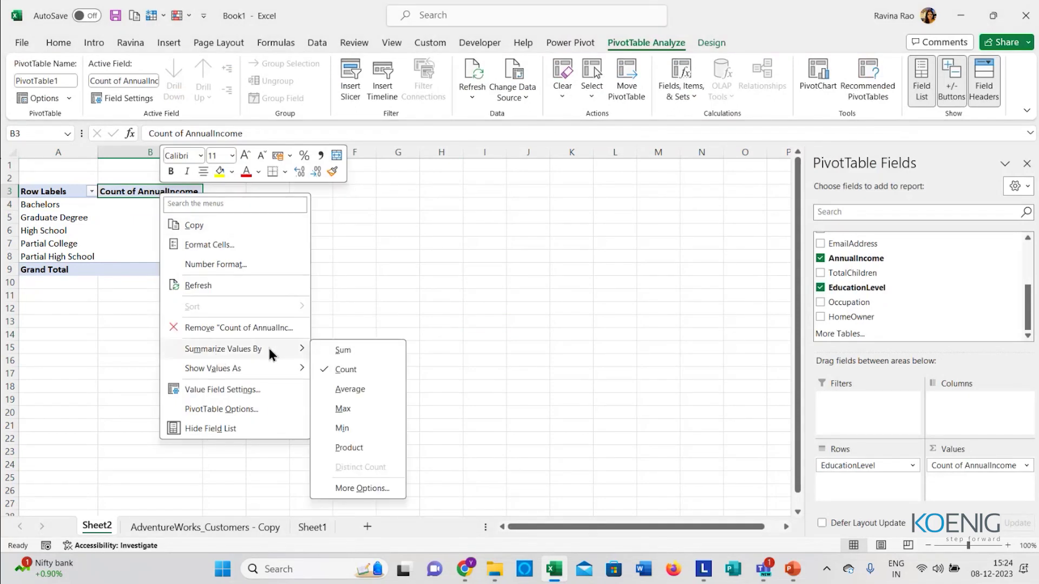
pyautogui.click(345, 348)
# Step: Switch the AnnualIncome summary in the PivotTable back to Count
pyautogui.rightClick(173, 193)
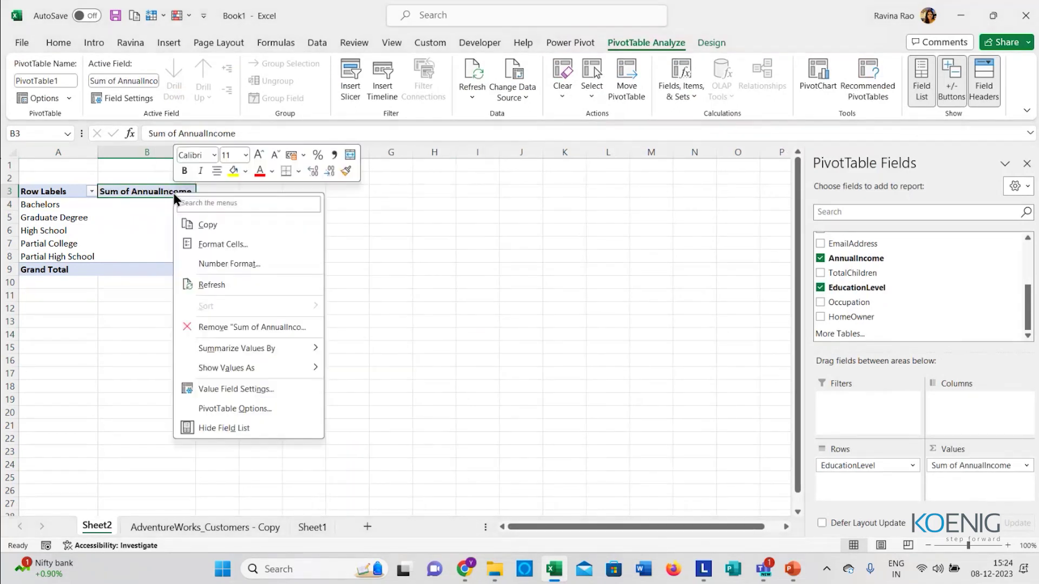
pyautogui.moveTo(284, 348)
pyautogui.click(360, 368)
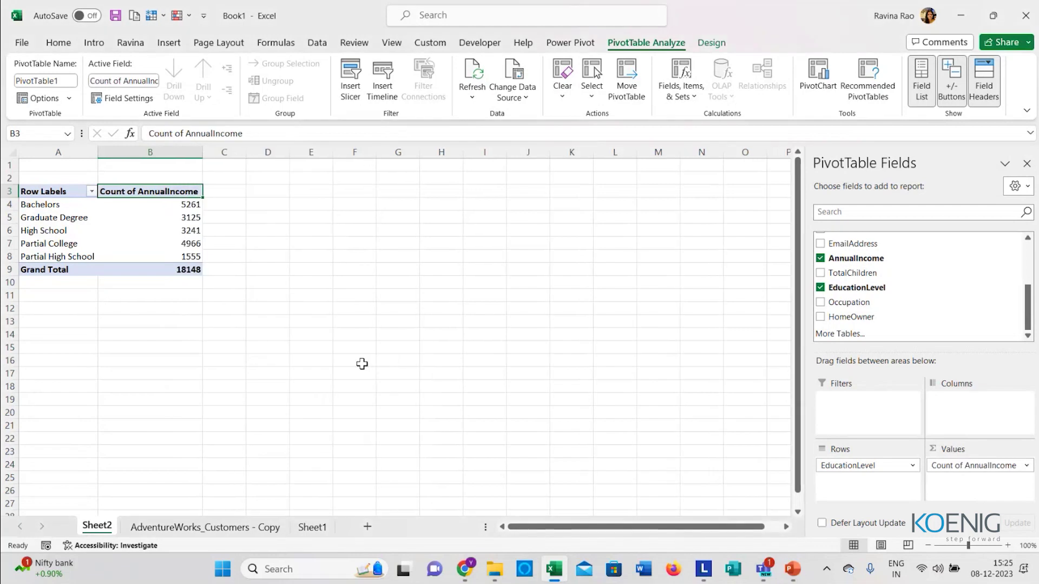
pyautogui.click(158, 229)
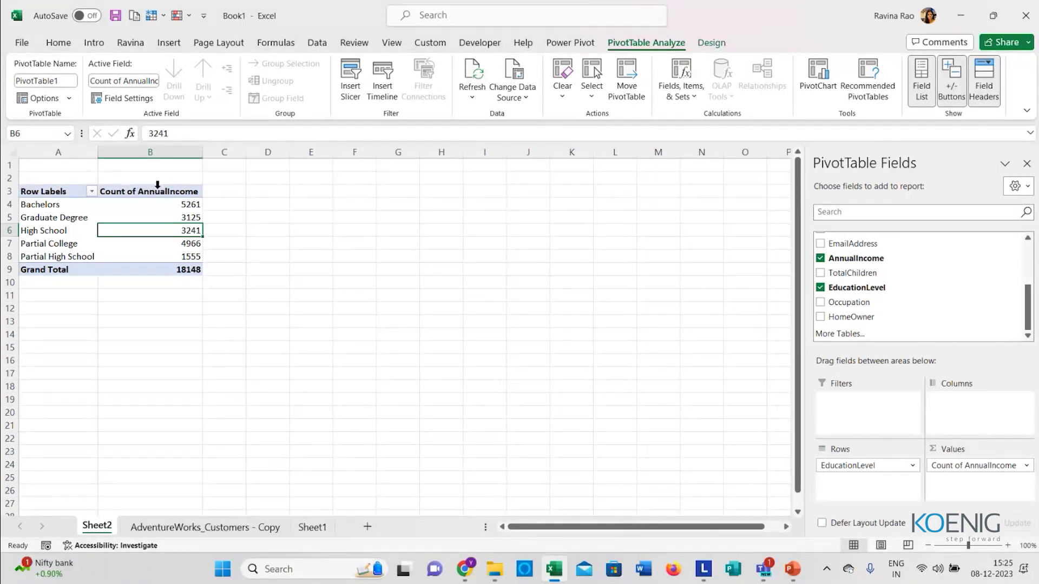
# Step: Insert a Clustered Column PivotChart of the AnnualIncome count by education level
pyautogui.click(63, 204)
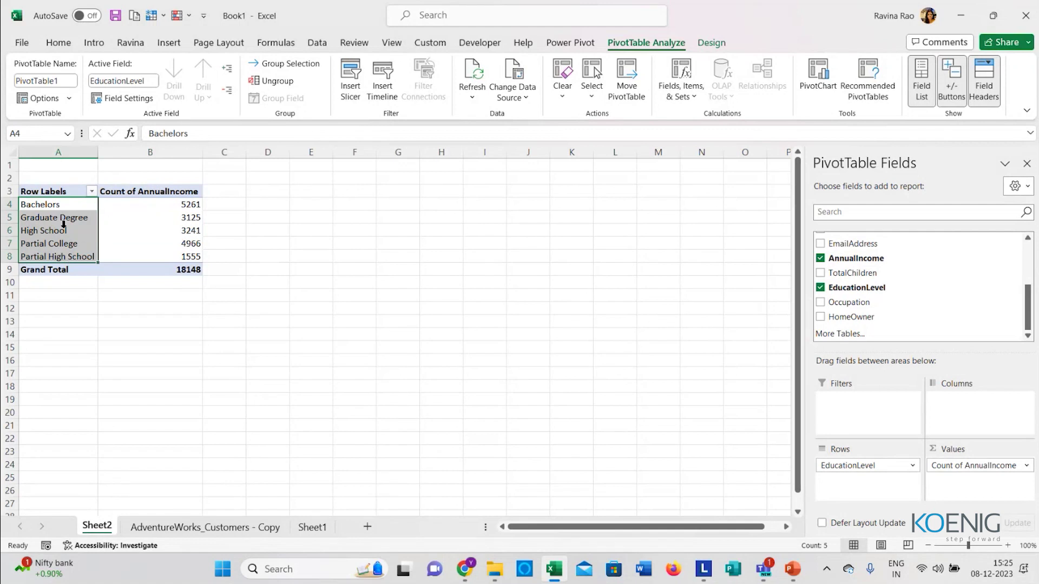
pyautogui.click(819, 73)
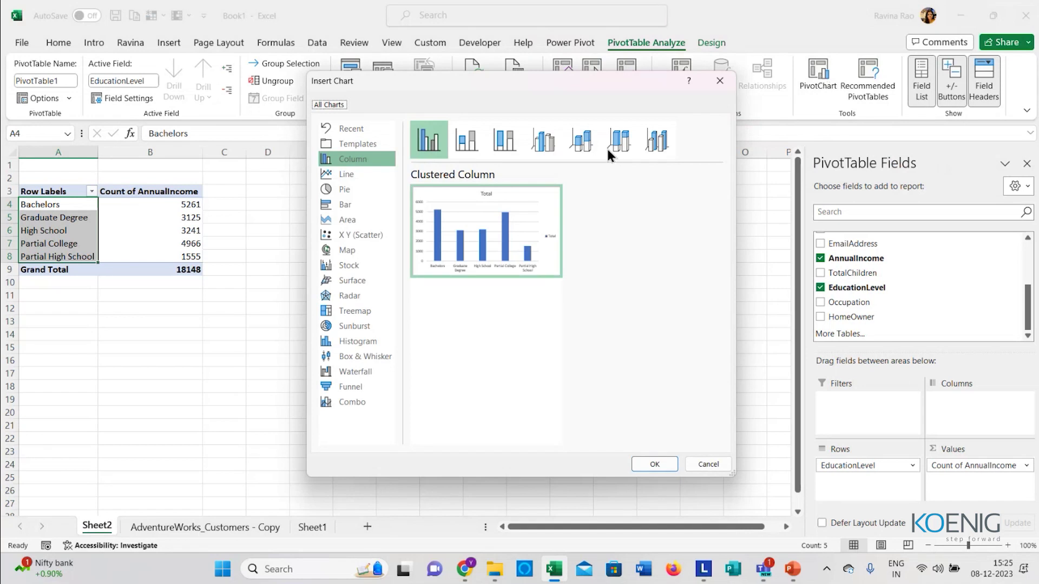
pyautogui.moveTo(532, 244)
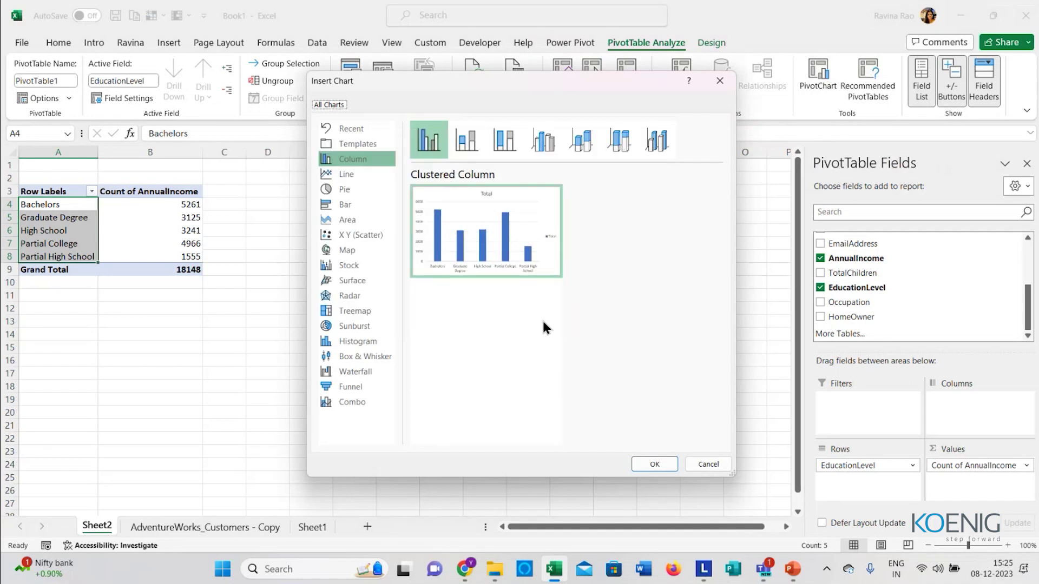
pyautogui.click(653, 461)
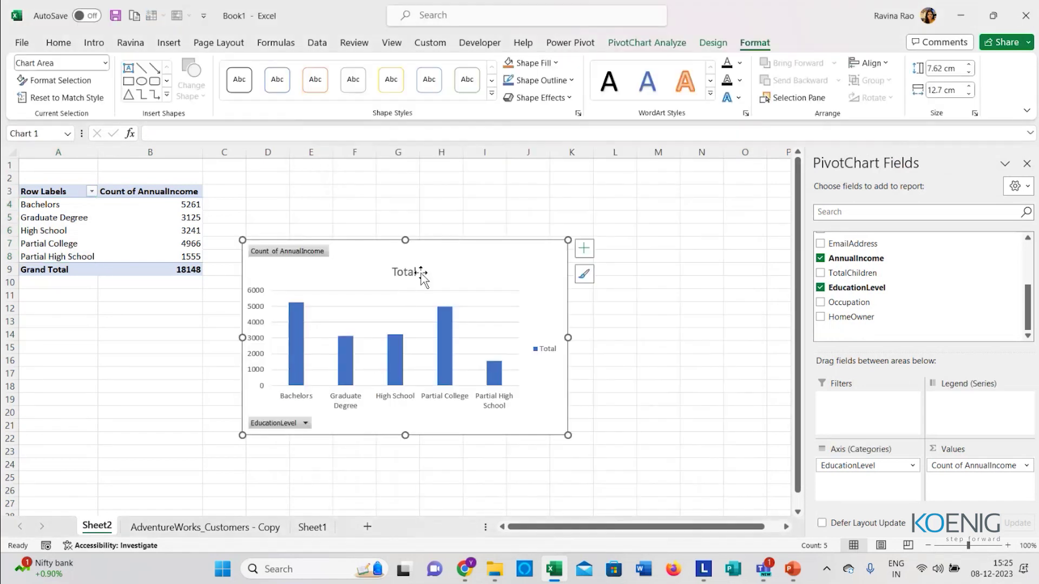
# Step: Apply the grey gradient chart style with data labels to the PivotChart and move the chart up beside the PivotTable
pyautogui.click(710, 44)
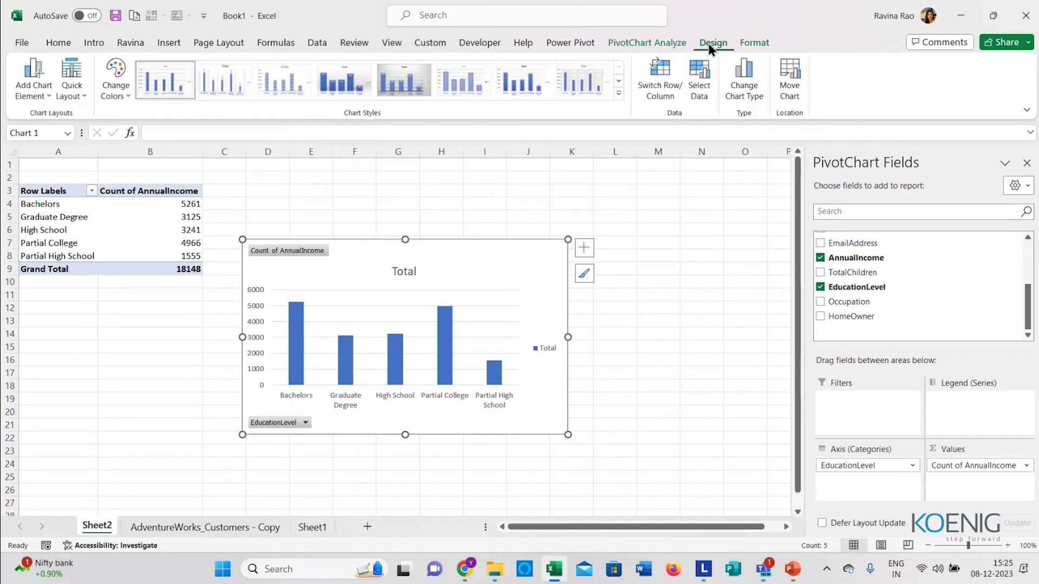
pyautogui.click(413, 90)
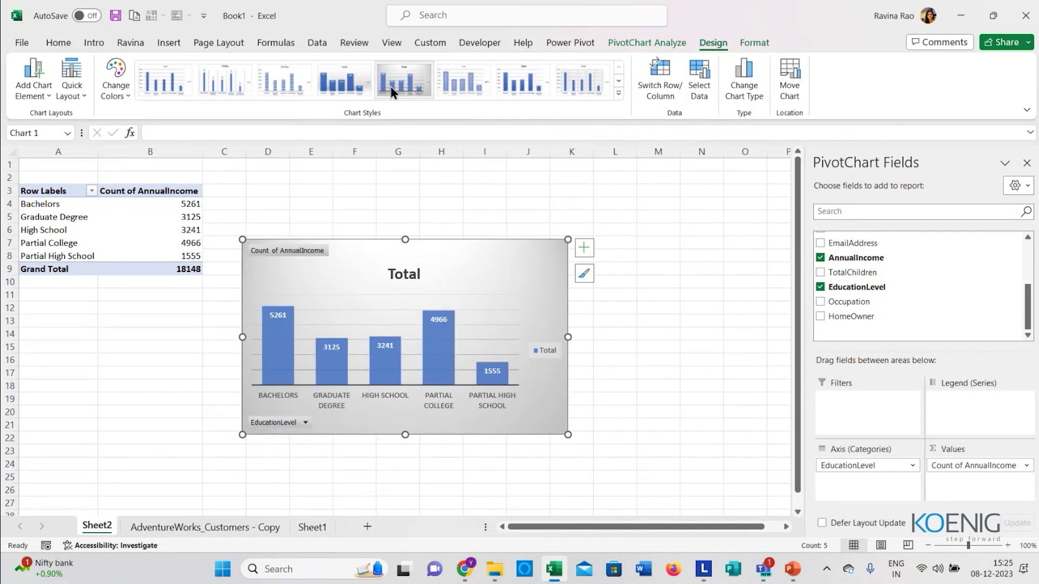
pyautogui.click(695, 211)
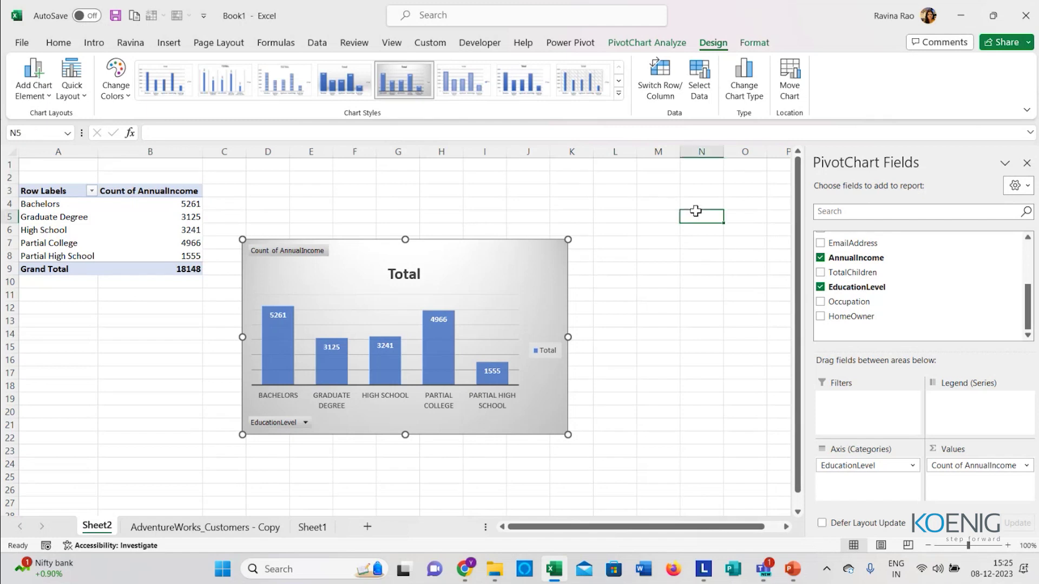
pyautogui.moveTo(387, 254); pyautogui.dragTo(369, 185)
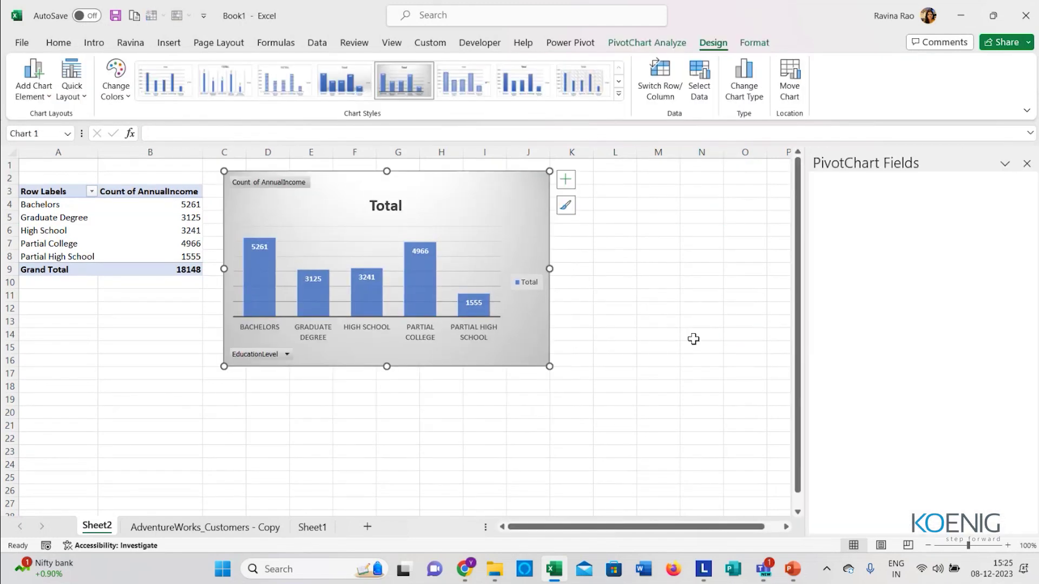
pyautogui.click(726, 338)
pyautogui.click(177, 247)
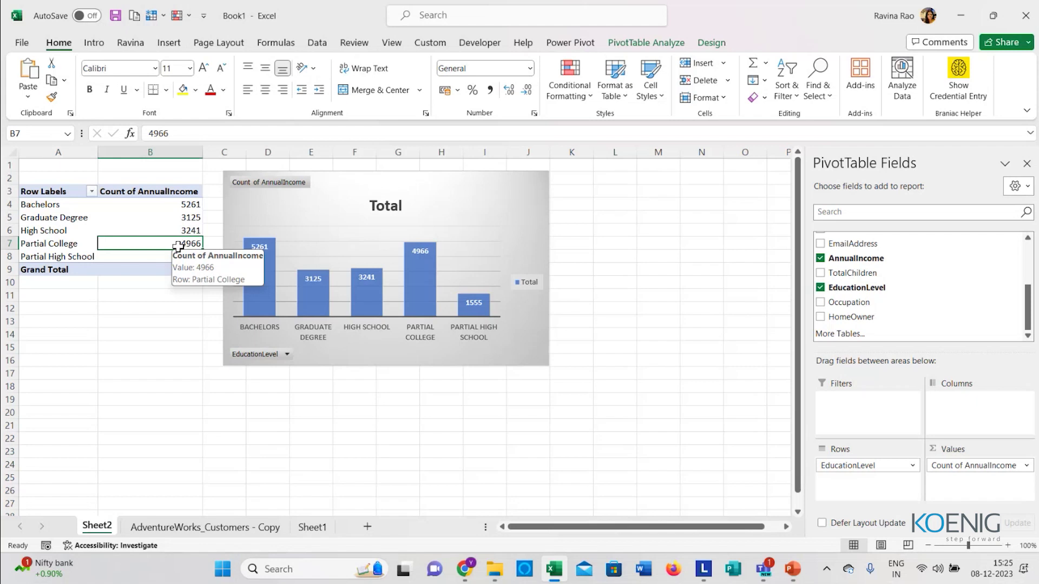
# Step: Create a second PivotTable from the AdventureWorks customers table on another new worksheet
pyautogui.click(185, 526)
pyautogui.click(292, 269)
pyautogui.click(160, 44)
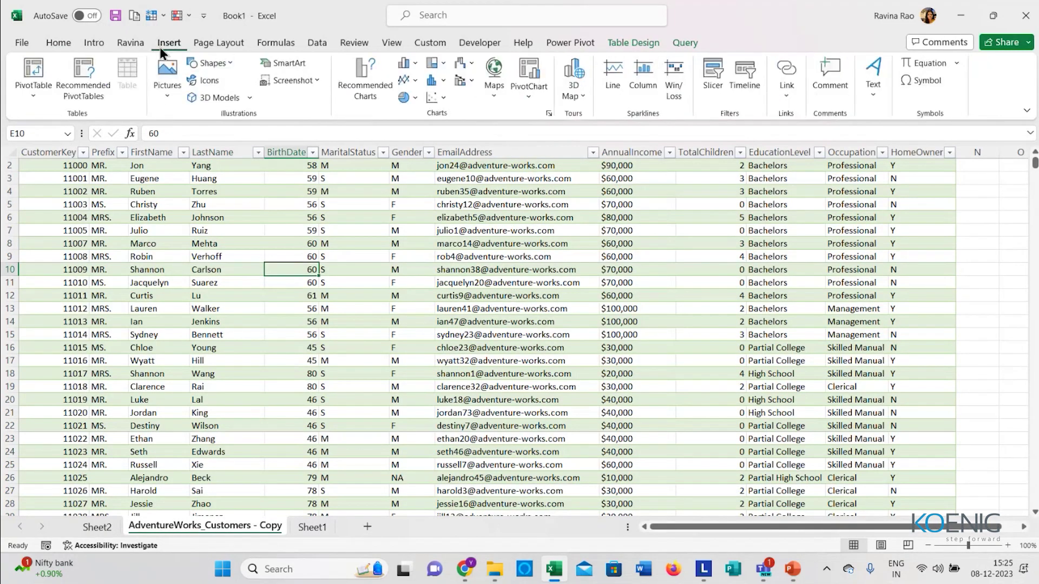
pyautogui.click(31, 93)
pyautogui.click(73, 115)
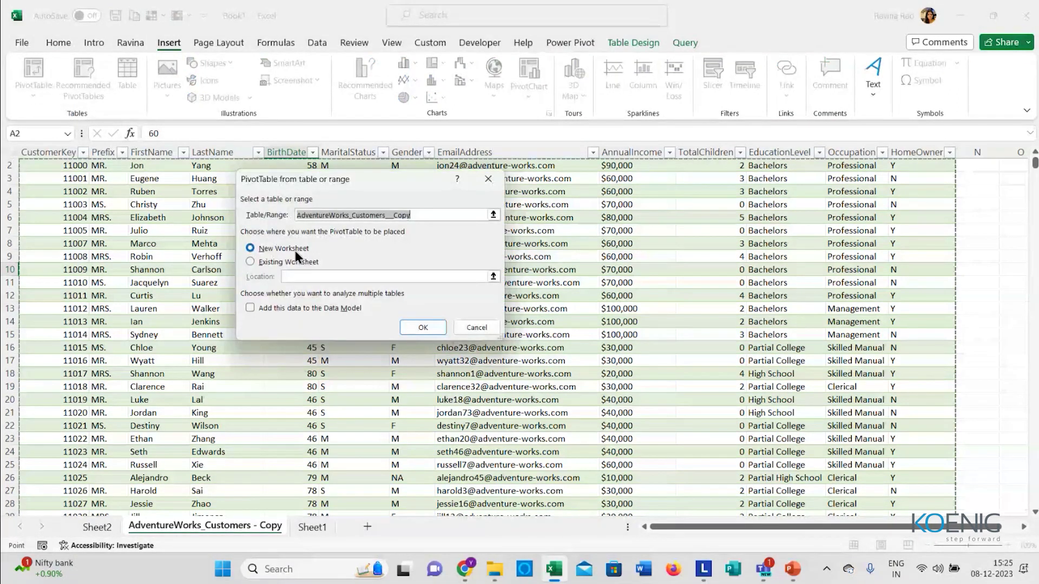
pyautogui.click(422, 327)
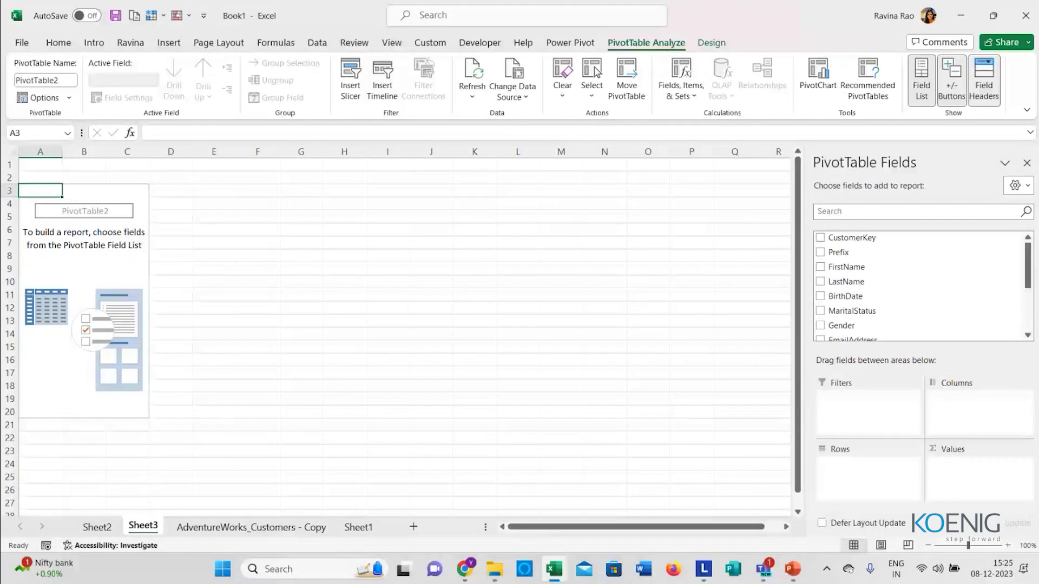
# Step: Set up the Sheet3 PivotTable with Occupation as rows and the count of AnnualIncome as values
pyautogui.scroll(-3, 861, 325)
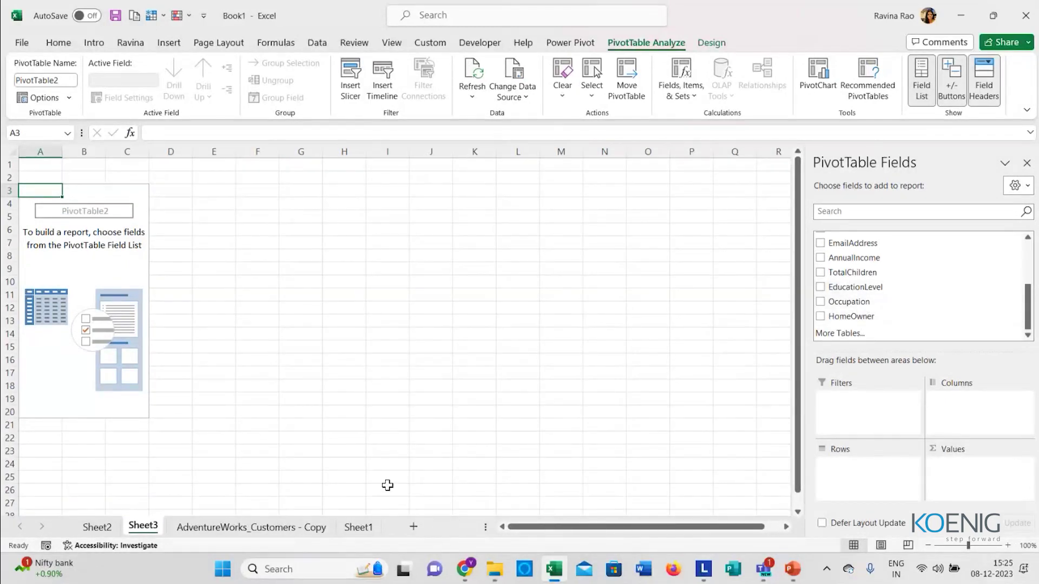
pyautogui.click(98, 528)
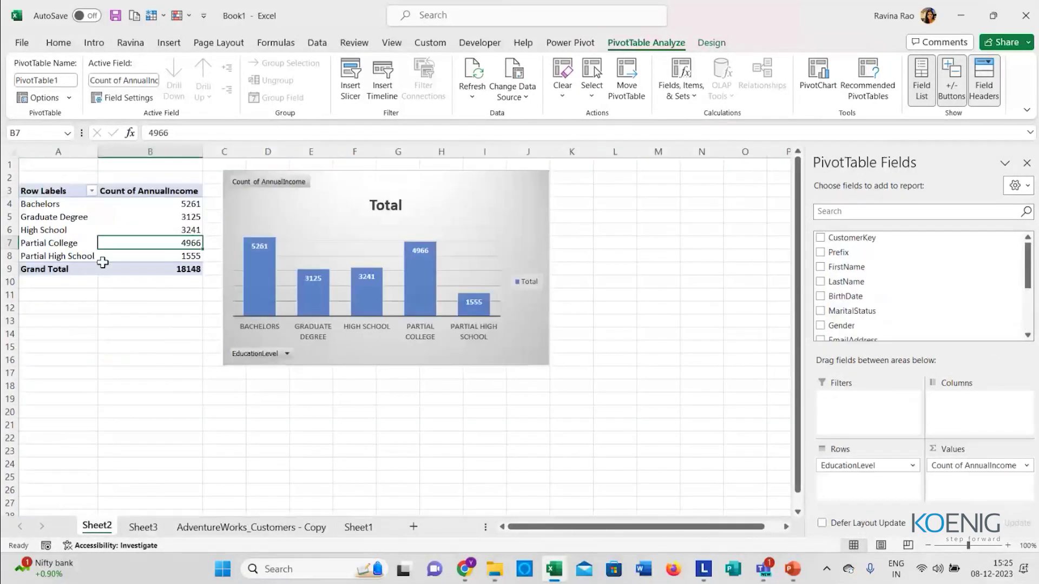
pyautogui.click(143, 527)
pyautogui.scroll(-3, 888, 314)
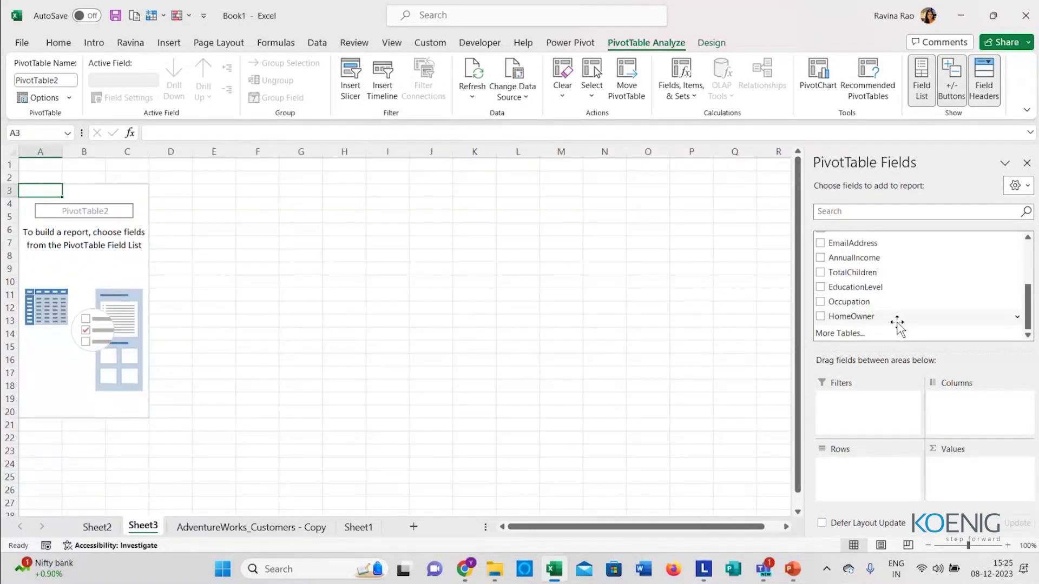
pyautogui.moveTo(863, 301); pyautogui.dragTo(856, 471)
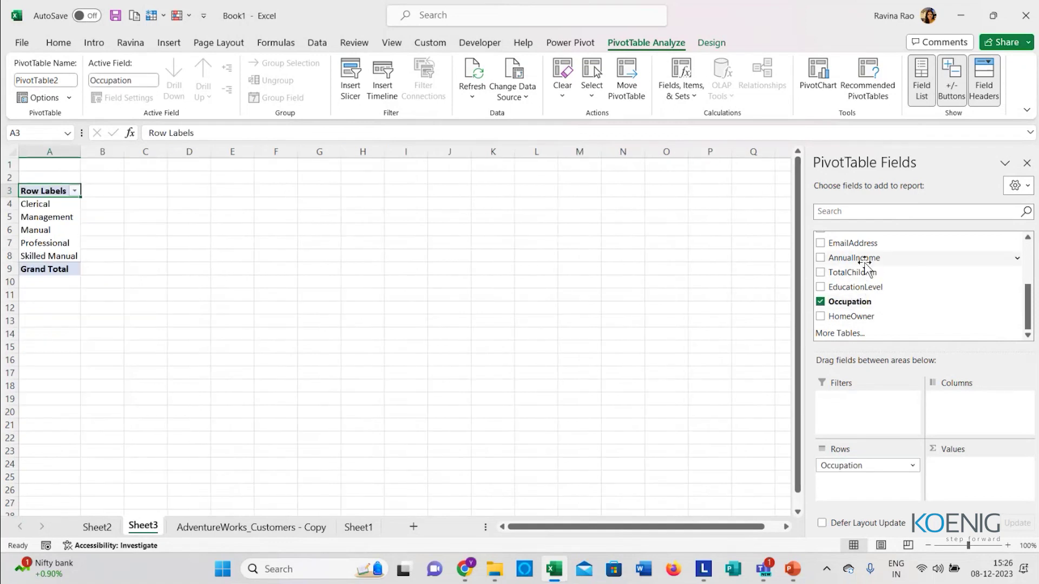
pyautogui.scroll(1, 875, 275)
pyautogui.moveTo(863, 296); pyautogui.dragTo(963, 472)
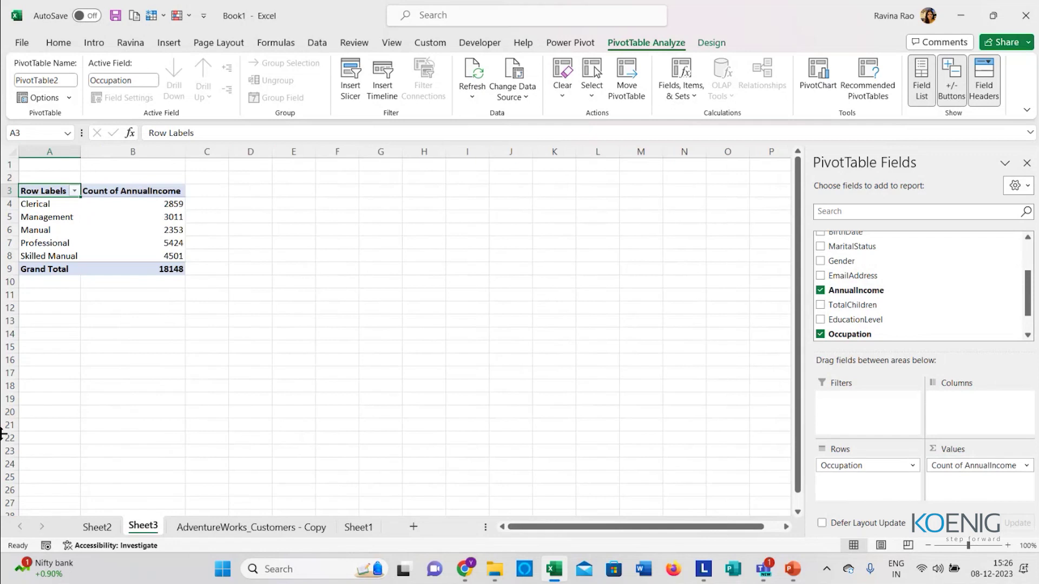
# Step: Insert a Clustered Bar PivotChart of the AnnualIncome count by occupation
pyautogui.click(123, 227)
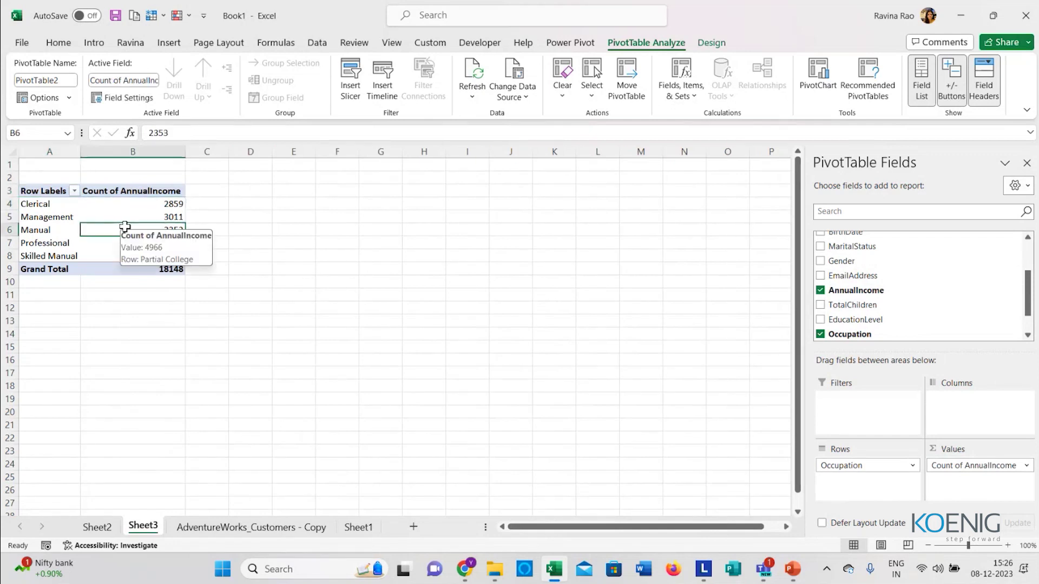
pyautogui.click(814, 83)
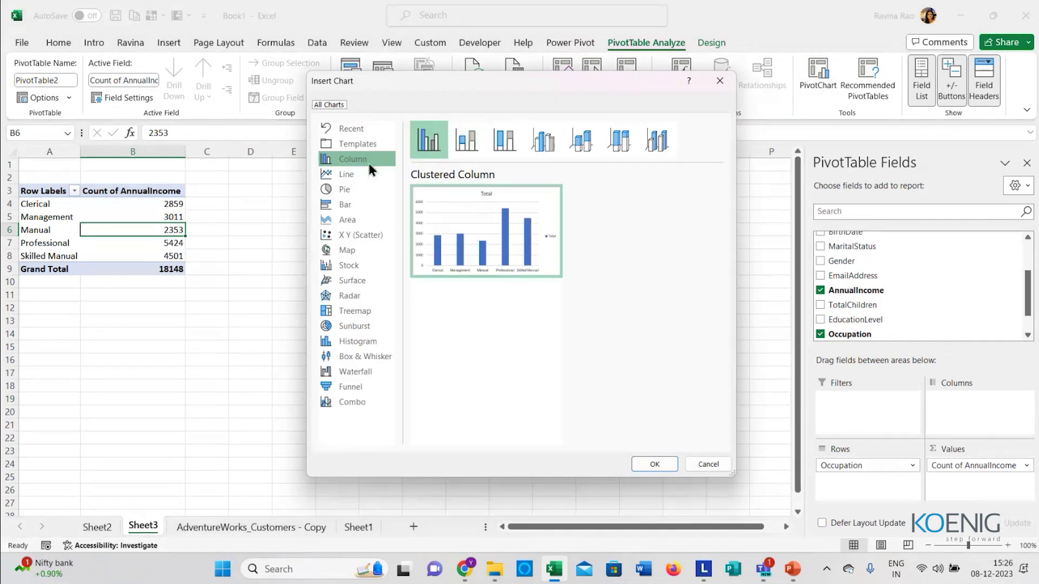
pyautogui.click(346, 203)
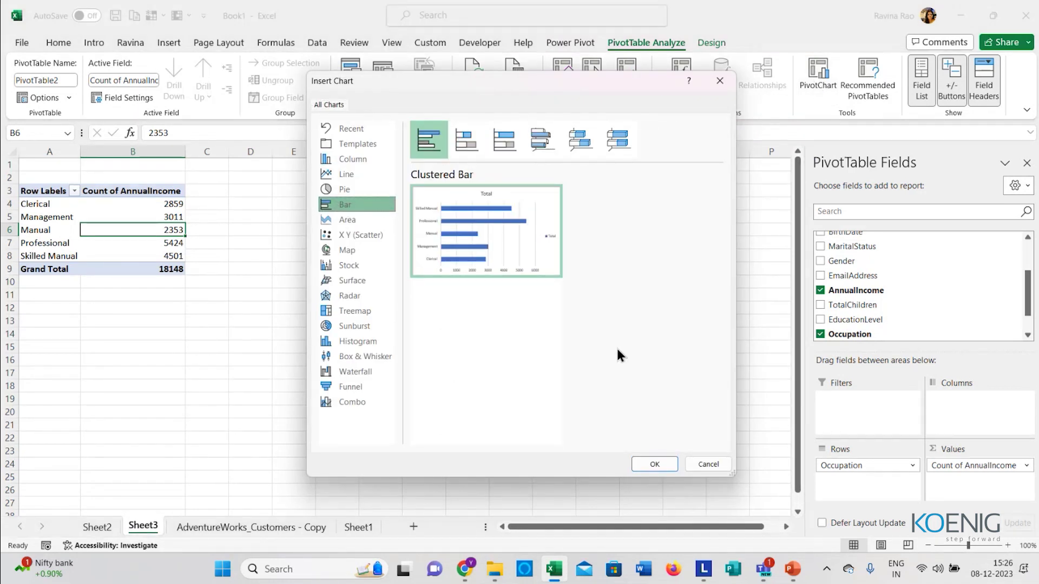
pyautogui.click(657, 464)
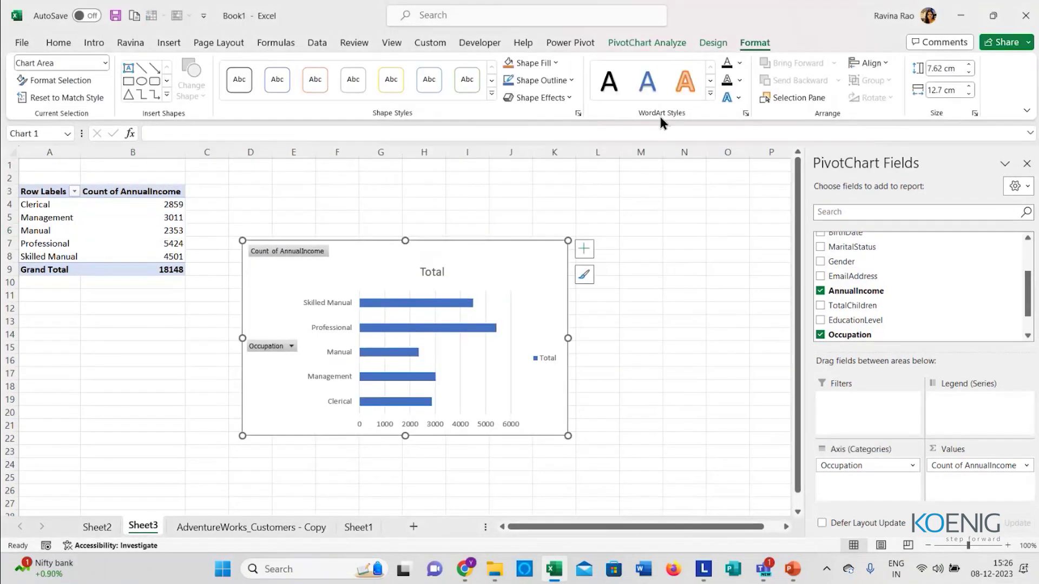
# Step: Apply the dark gradient chart style to the occupation bar chart and move the chart up beside its PivotTable
pyautogui.click(713, 43)
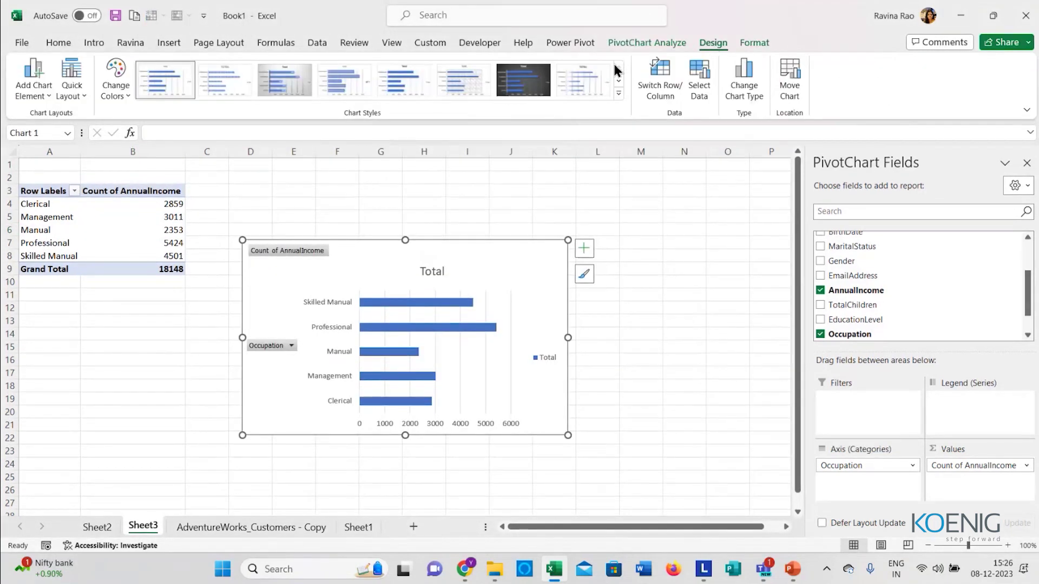
pyautogui.click(524, 79)
pyautogui.moveTo(447, 251); pyautogui.dragTo(423, 181)
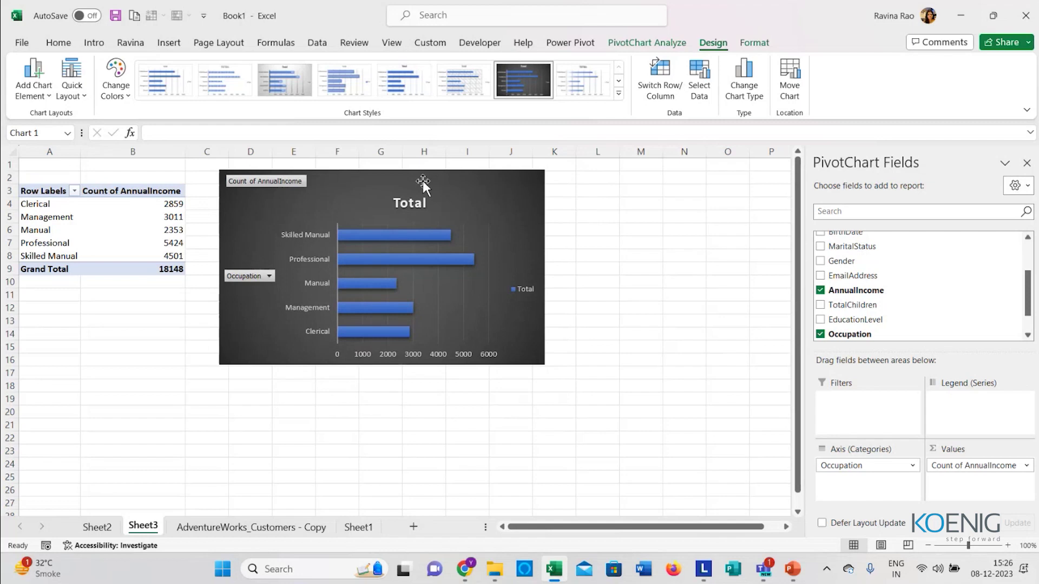
pyautogui.click(644, 282)
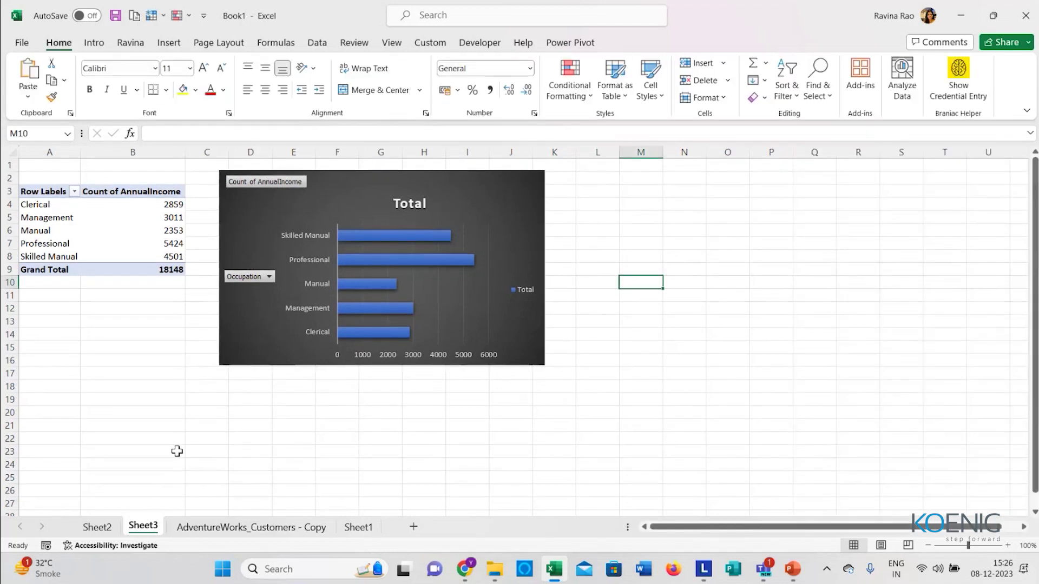
# Step: Create a third PivotTable from the AdventureWorks customers table on a new worksheet
pyautogui.click(223, 521)
pyautogui.click(169, 210)
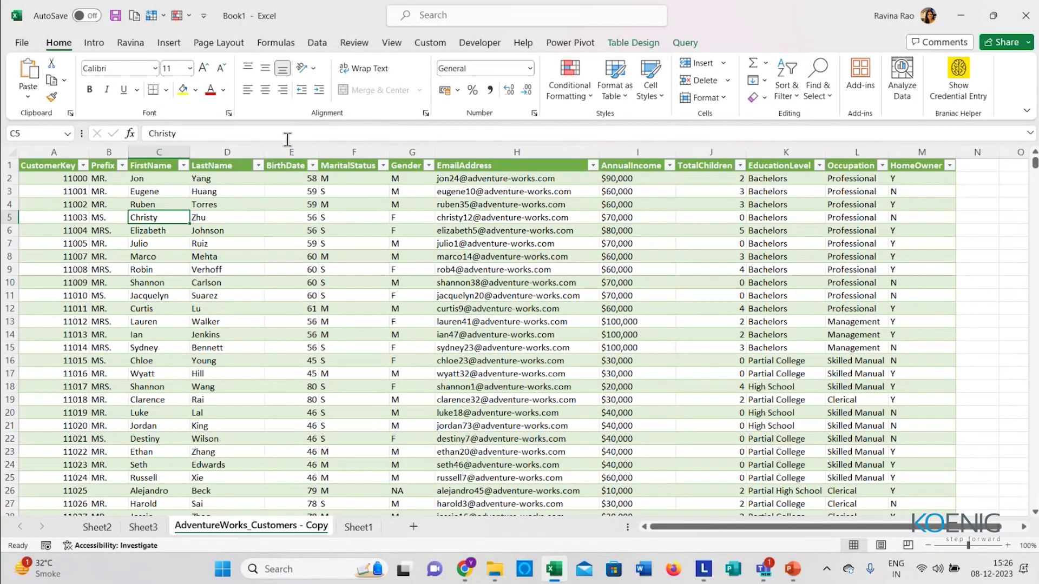
pyautogui.click(169, 44)
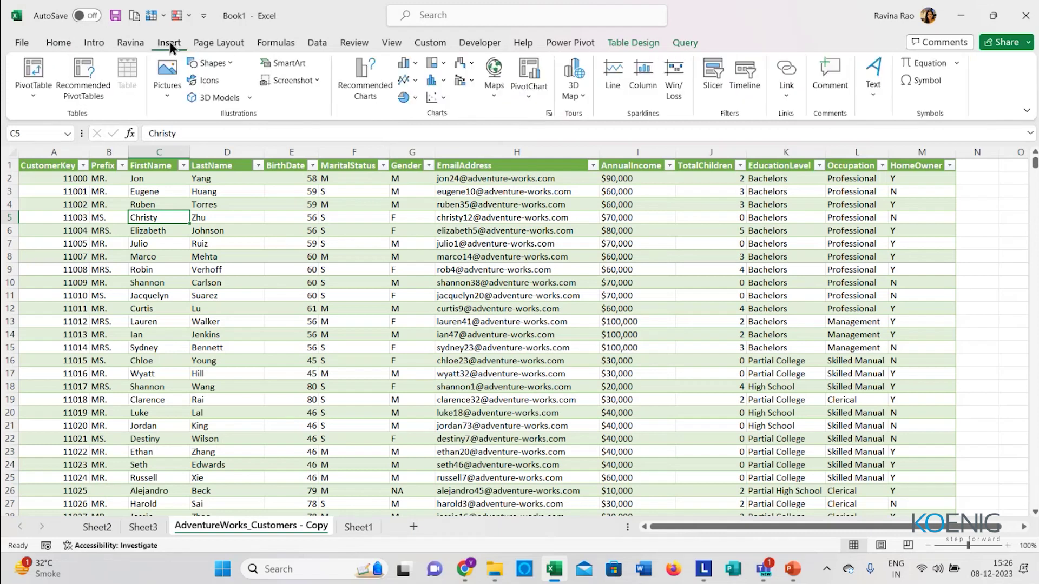
pyautogui.click(31, 94)
pyautogui.click(68, 119)
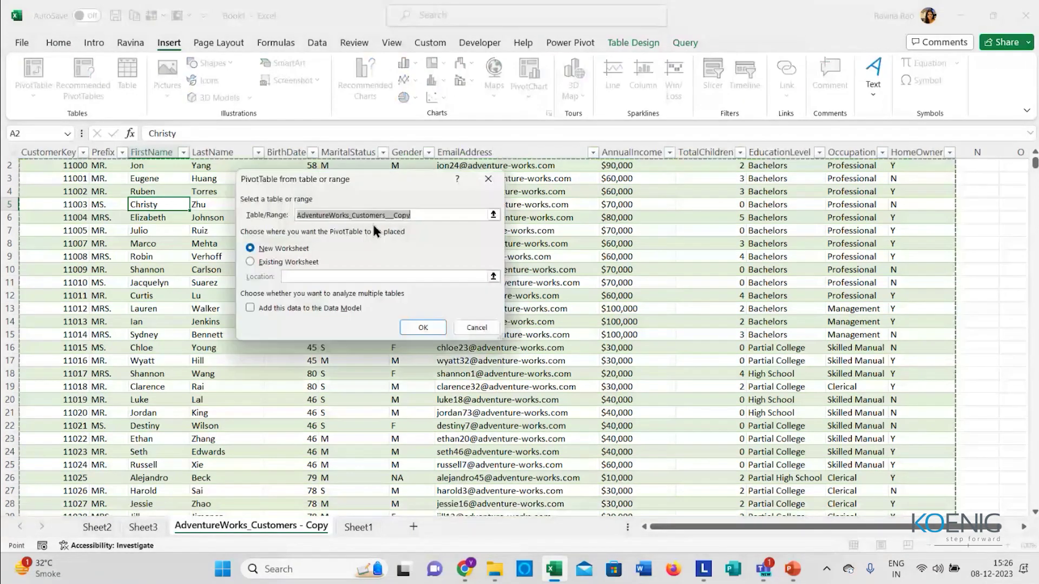
pyautogui.click(422, 328)
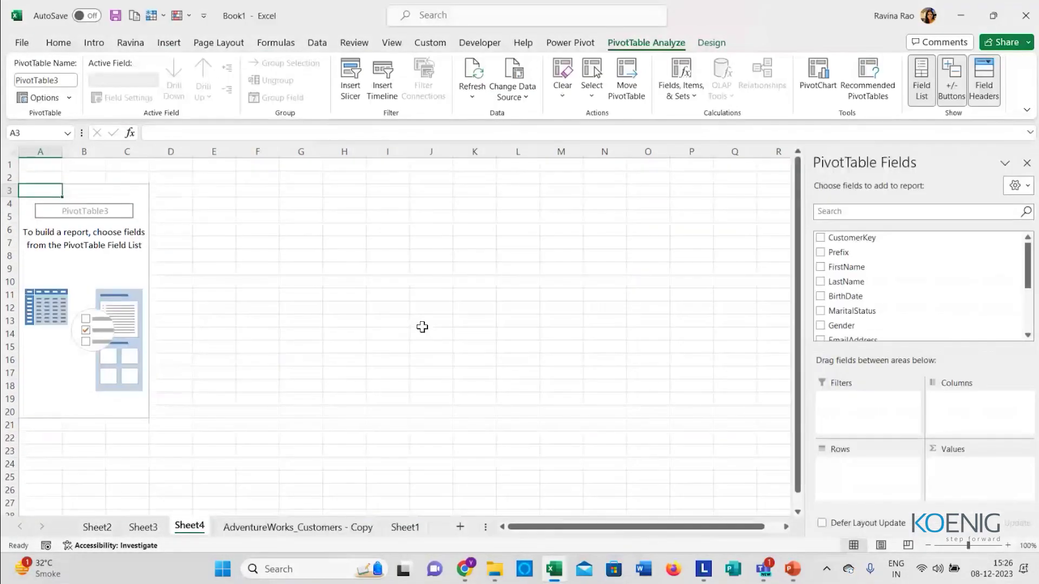
# Step: Set up the new Sheet4 PivotTable with Gender as rows and the count of AnnualIncome as values
pyautogui.scroll(-2, 952, 283)
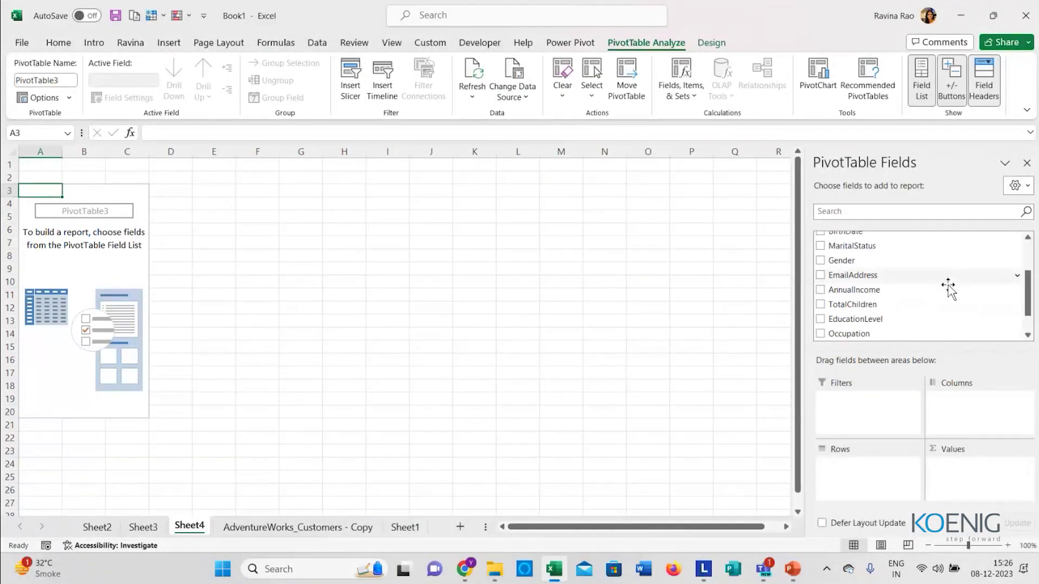
pyautogui.scroll(2, 880, 308)
pyautogui.scroll(-2, 940, 267)
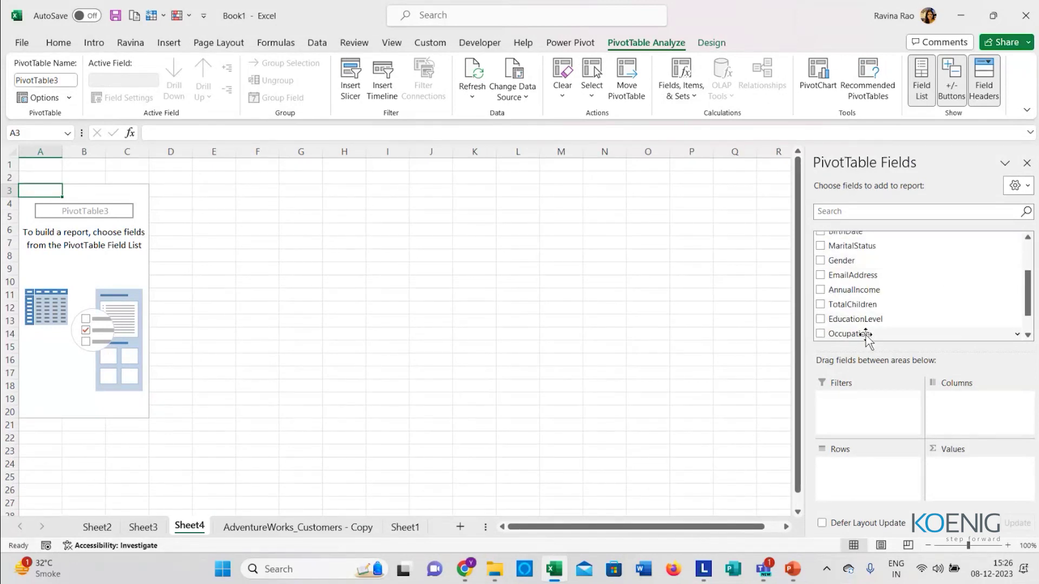
pyautogui.scroll(1, 867, 292)
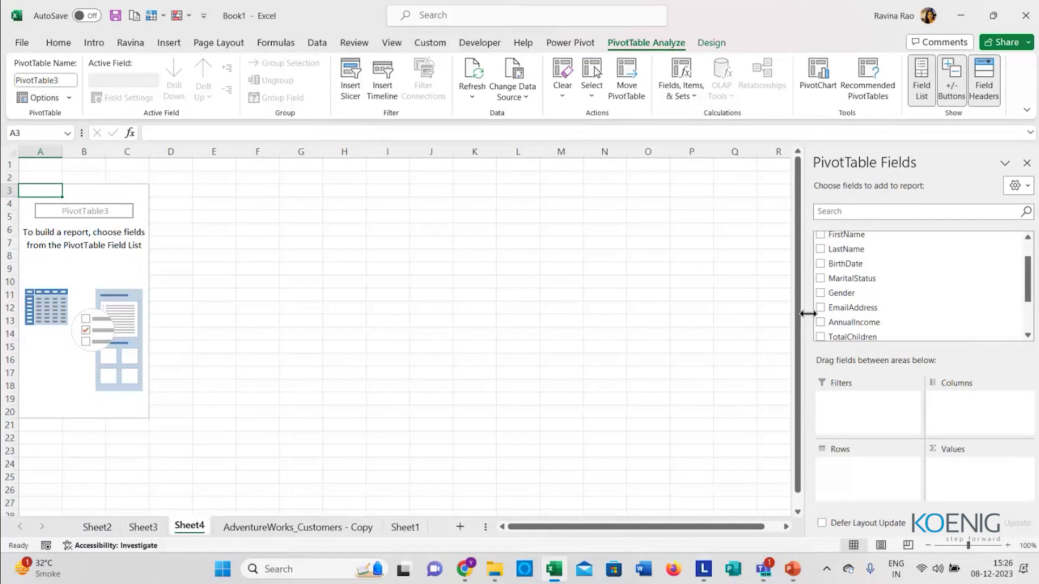
pyautogui.moveTo(841, 293); pyautogui.dragTo(849, 466)
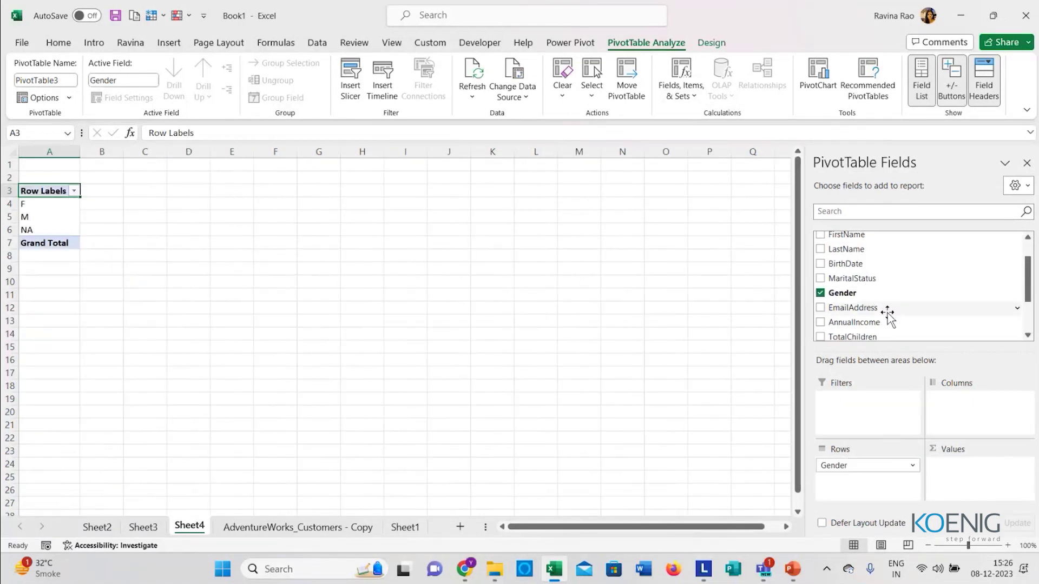
pyautogui.scroll(1, 868, 294)
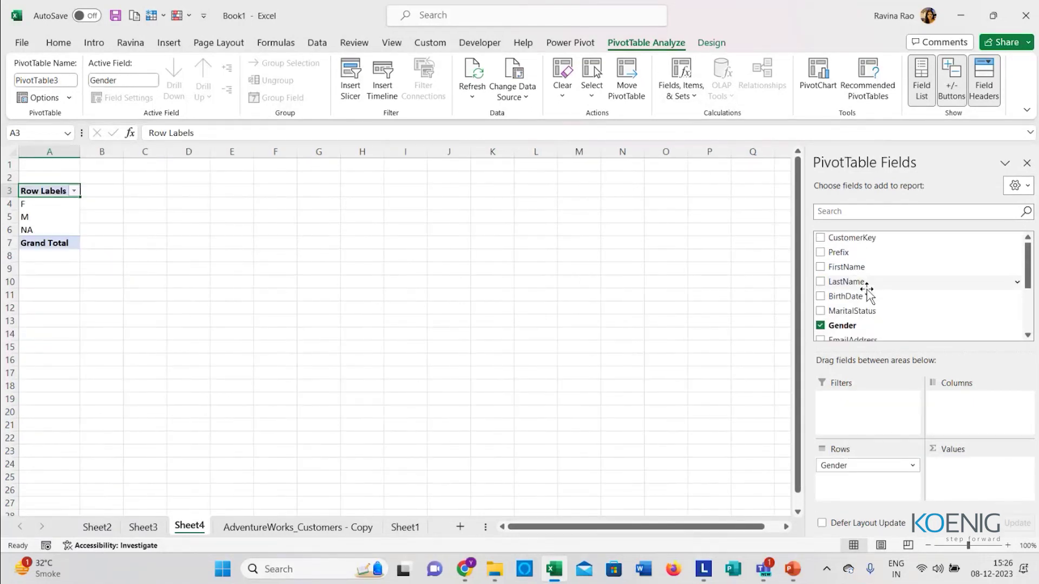
pyautogui.scroll(-3, 866, 297)
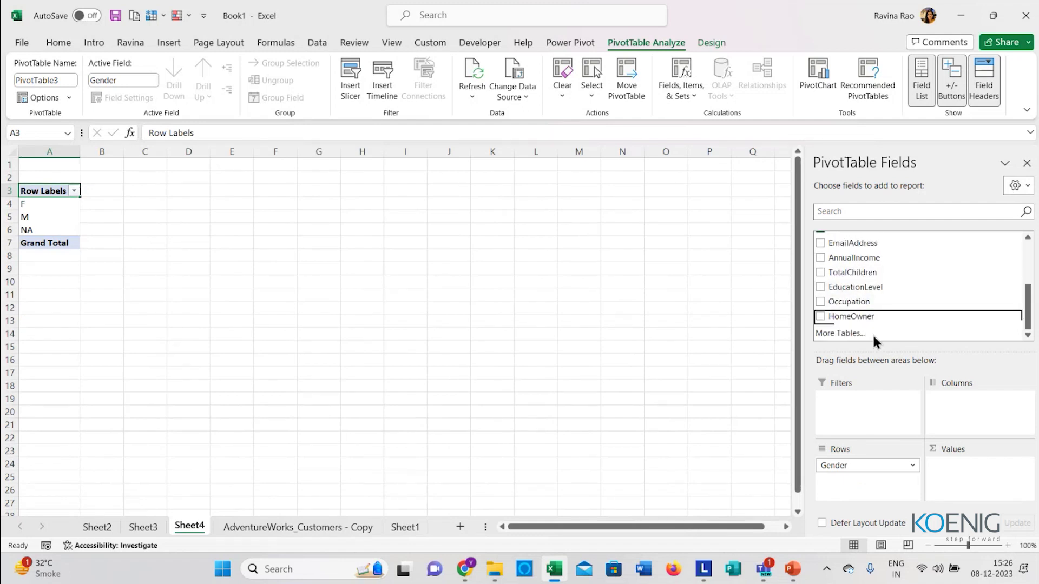
pyautogui.moveTo(832, 257); pyautogui.dragTo(969, 471)
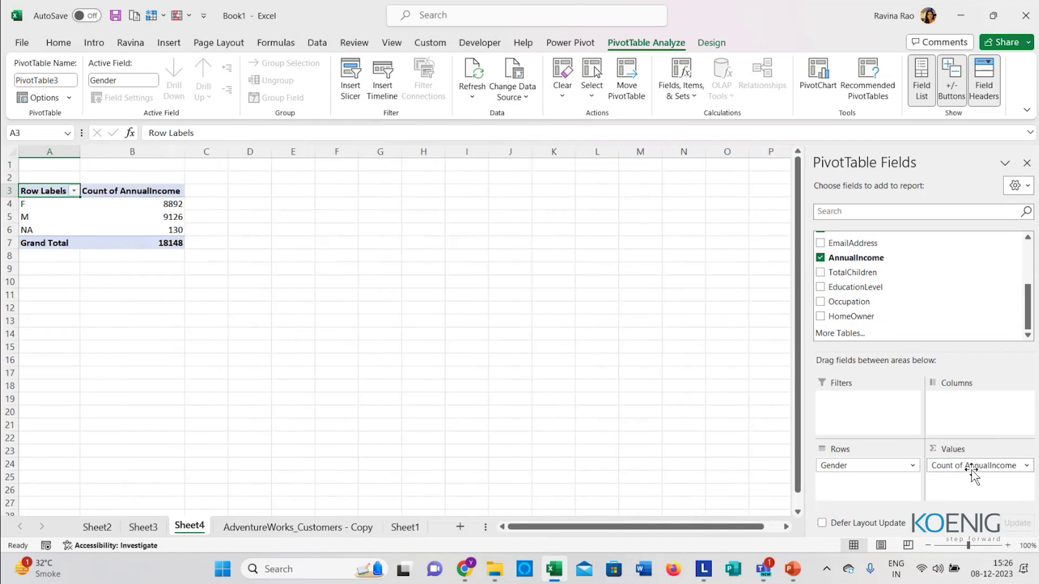
# Step: Insert a 3-D Pie PivotChart of the AnnualIncome count by gender
pyautogui.click(86, 229)
pyautogui.click(77, 205)
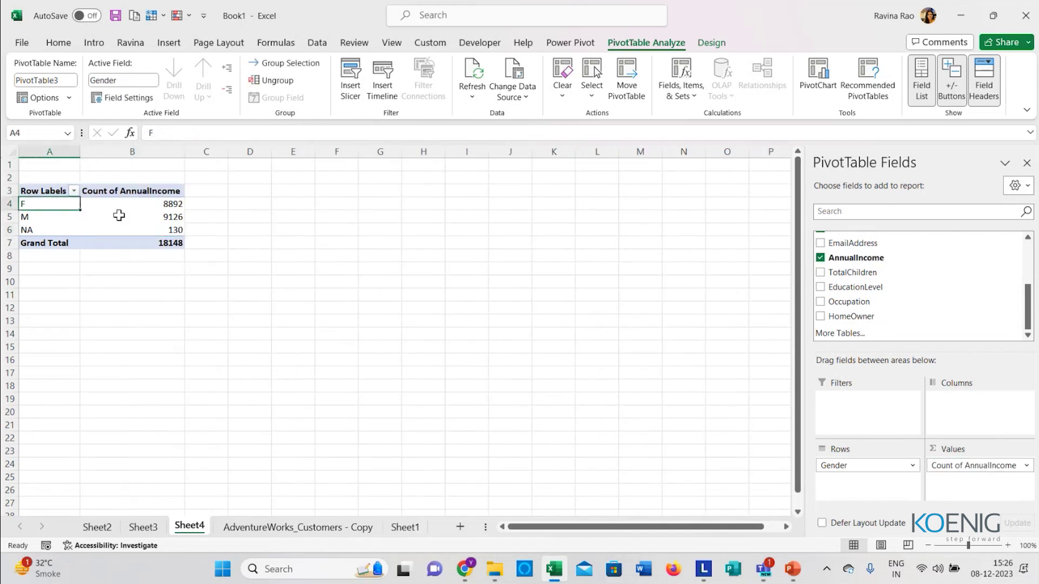
pyautogui.click(819, 87)
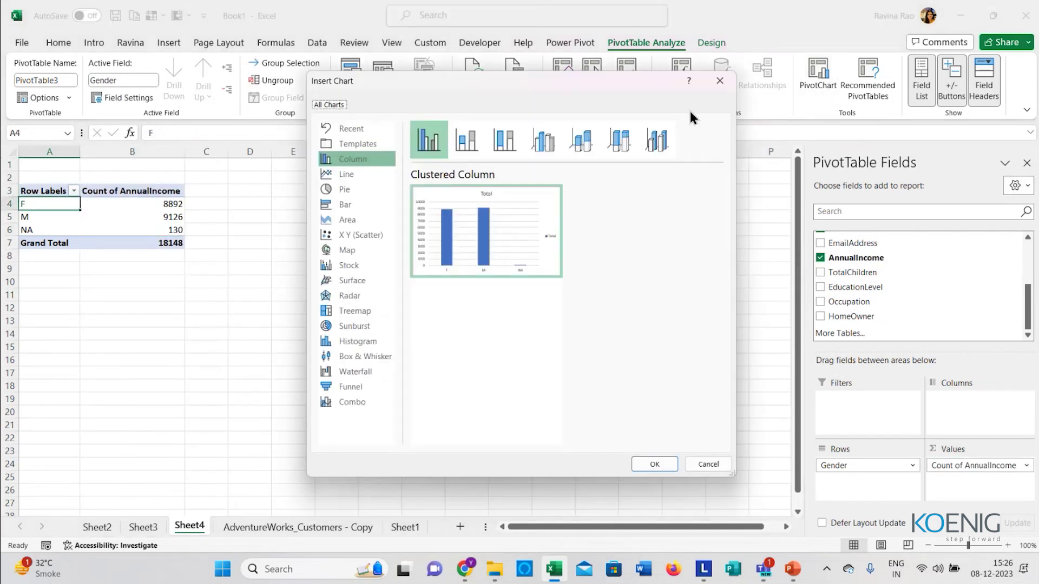
pyautogui.click(334, 189)
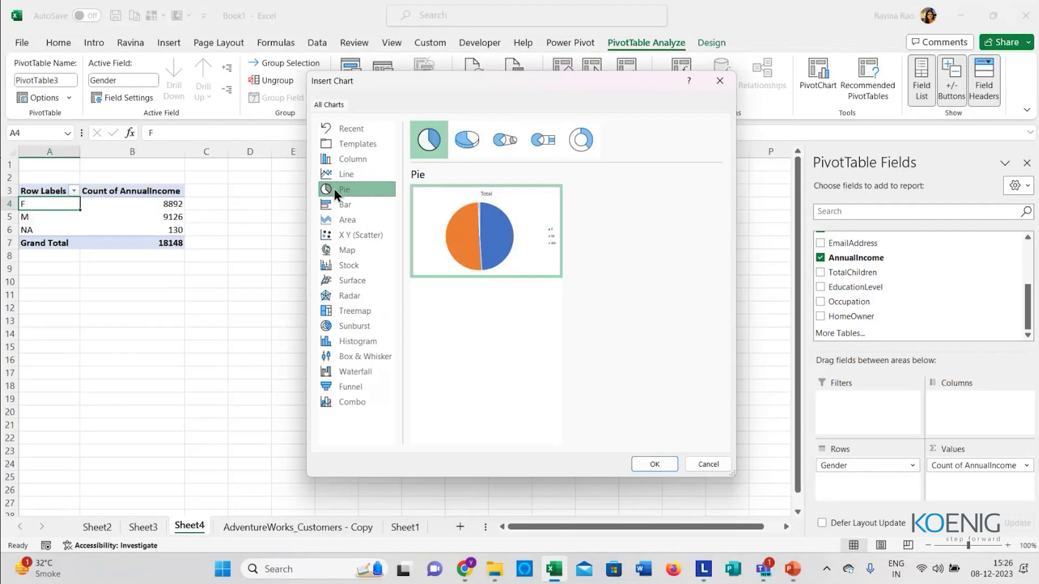
pyautogui.click(372, 175)
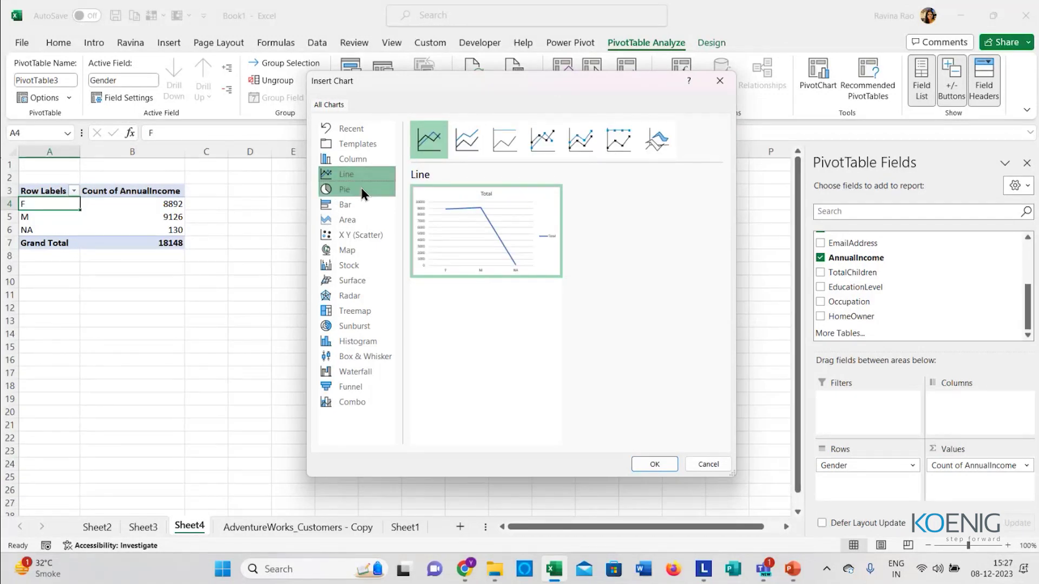
pyautogui.click(361, 189)
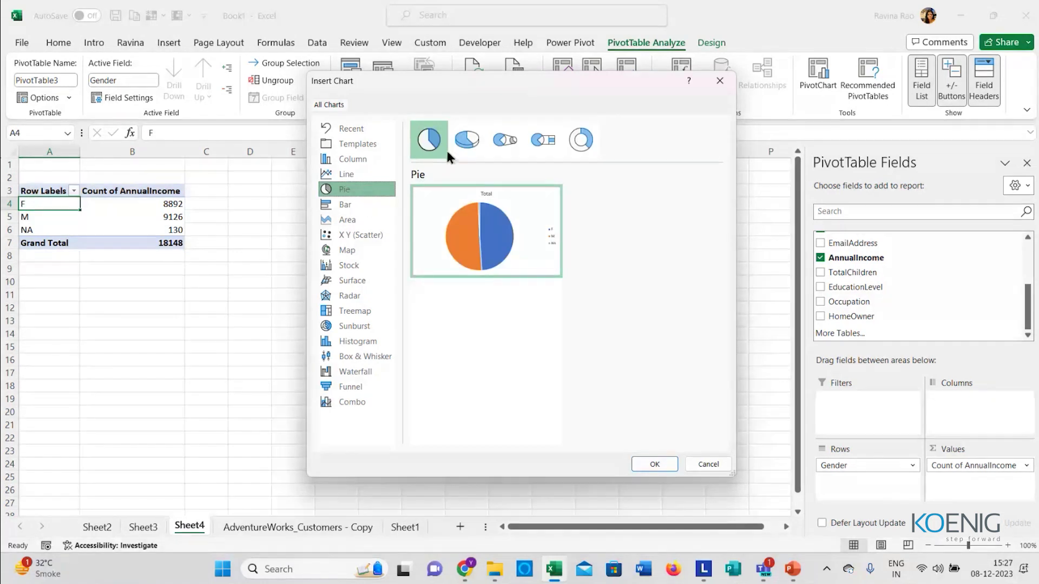
pyautogui.click(470, 140)
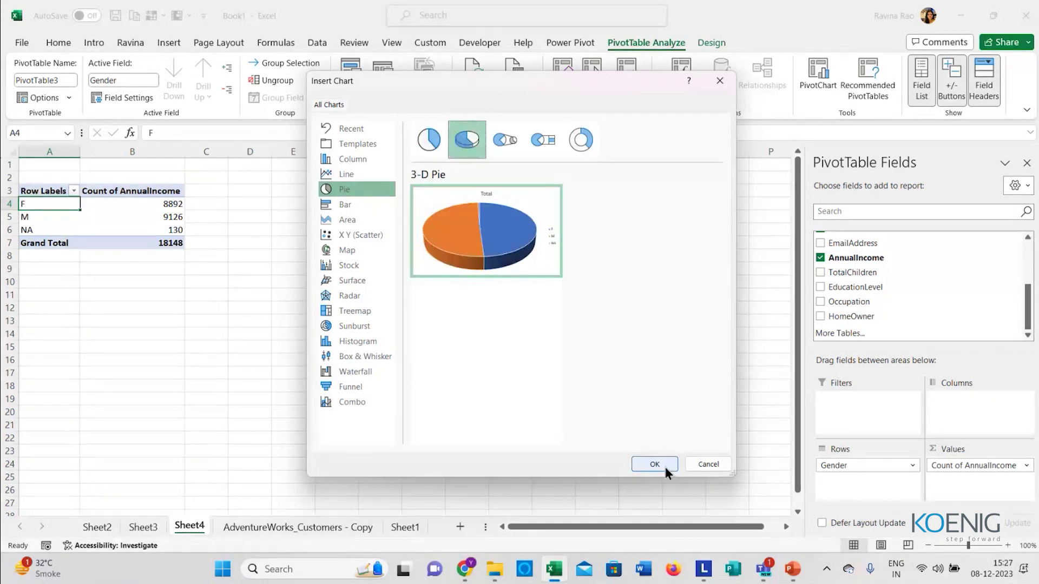
pyautogui.click(655, 464)
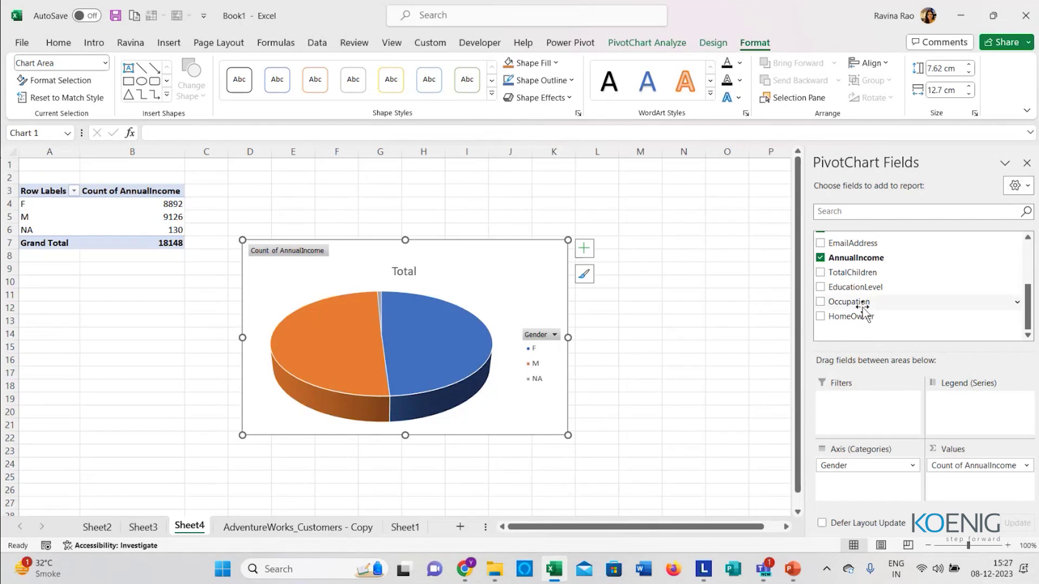
# Step: Apply the dark gradient chart style to the gender pie chart and deselect the chart
pyautogui.scroll(3, 864, 313)
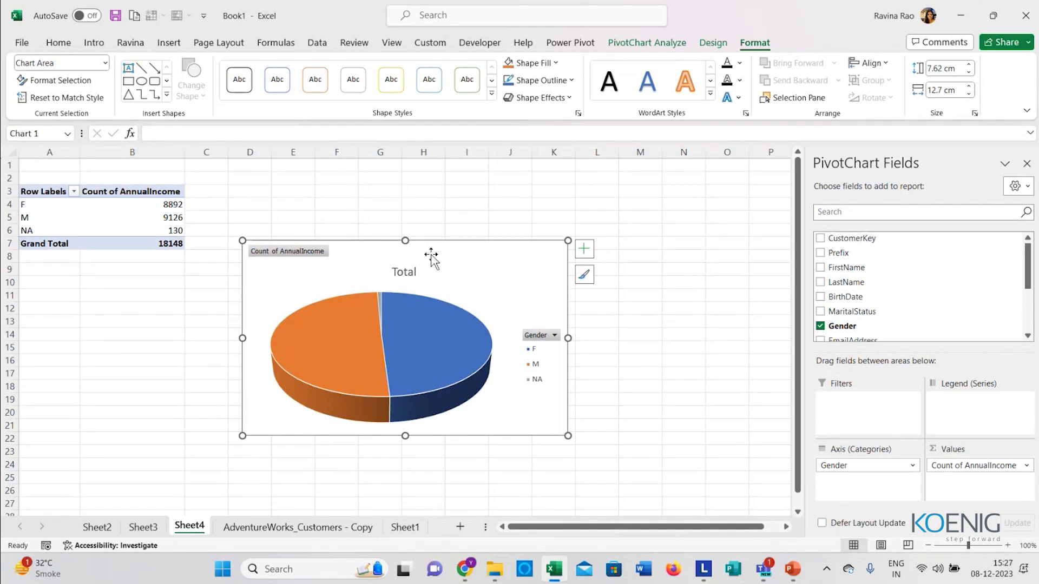
pyautogui.click(716, 42)
pyautogui.click(523, 81)
pyautogui.click(424, 217)
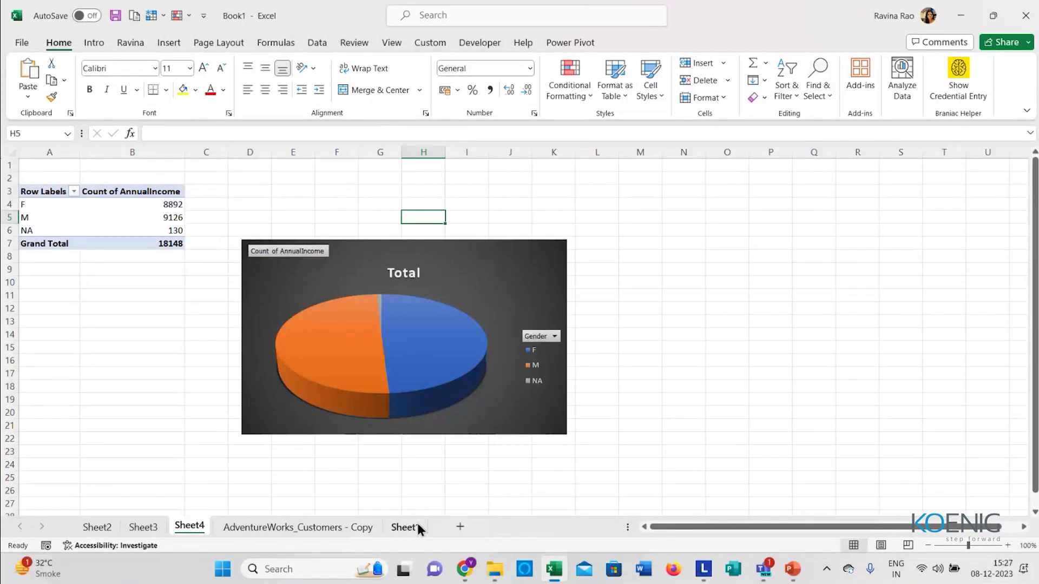
# Step: Hide the gridlines on the empty Sheet1
pyautogui.click(417, 524)
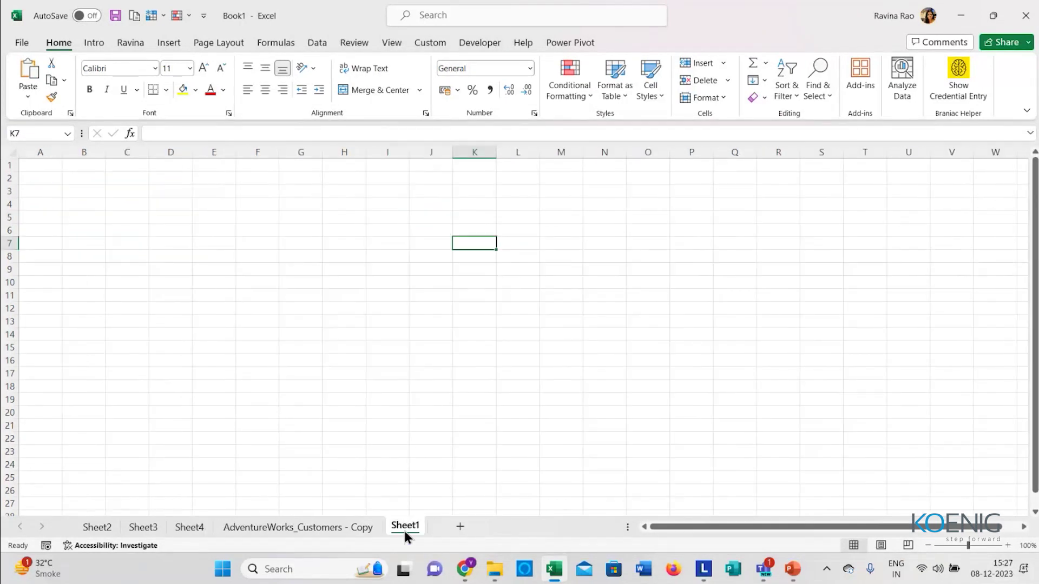
pyautogui.click(392, 44)
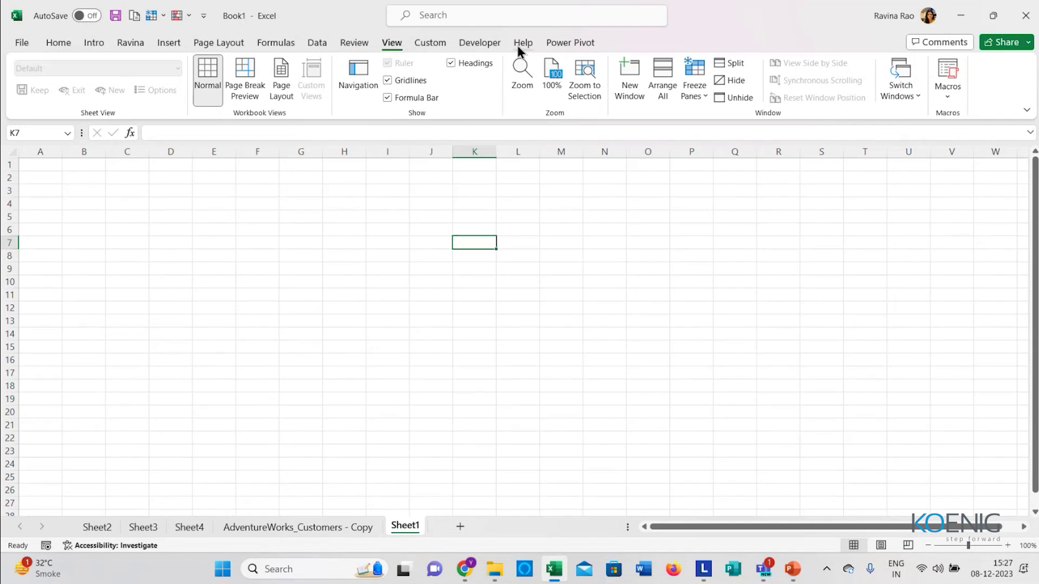
pyautogui.click(185, 216)
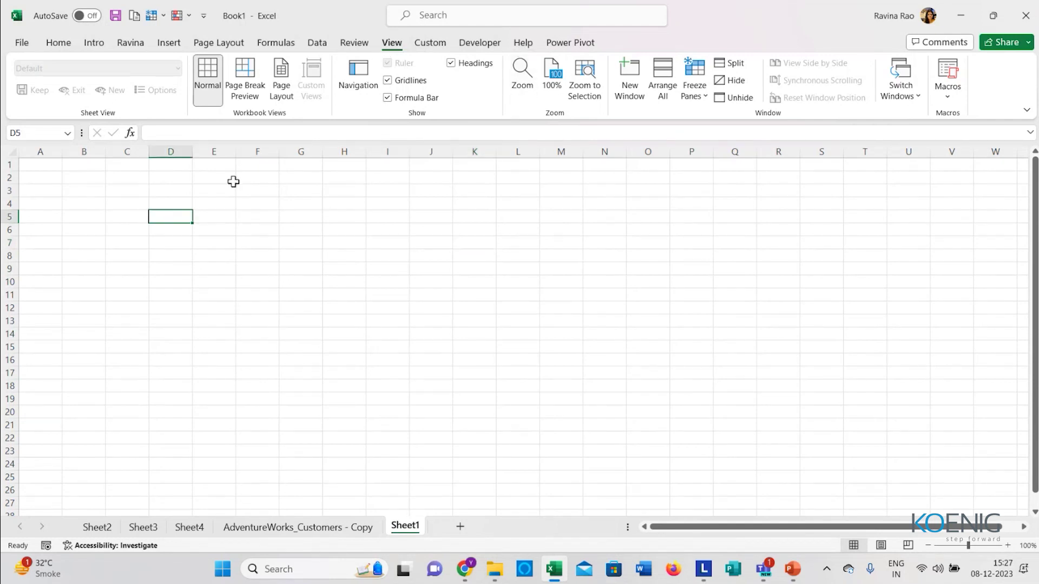
pyautogui.click(388, 80)
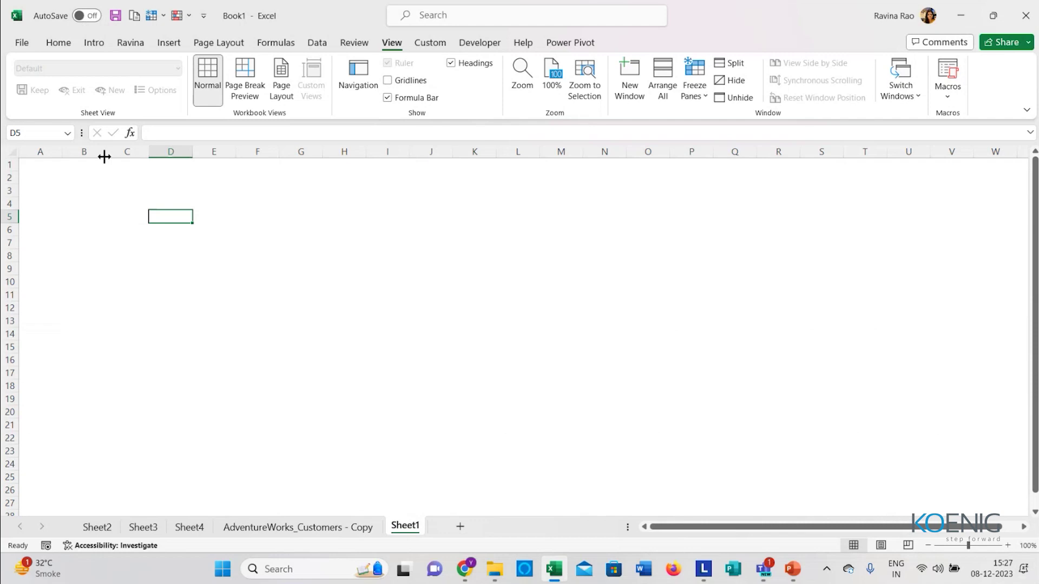
# Step: Fill all cells of Sheet1 with a medium grey background colour and deselect the sheet
pyautogui.click(10, 154)
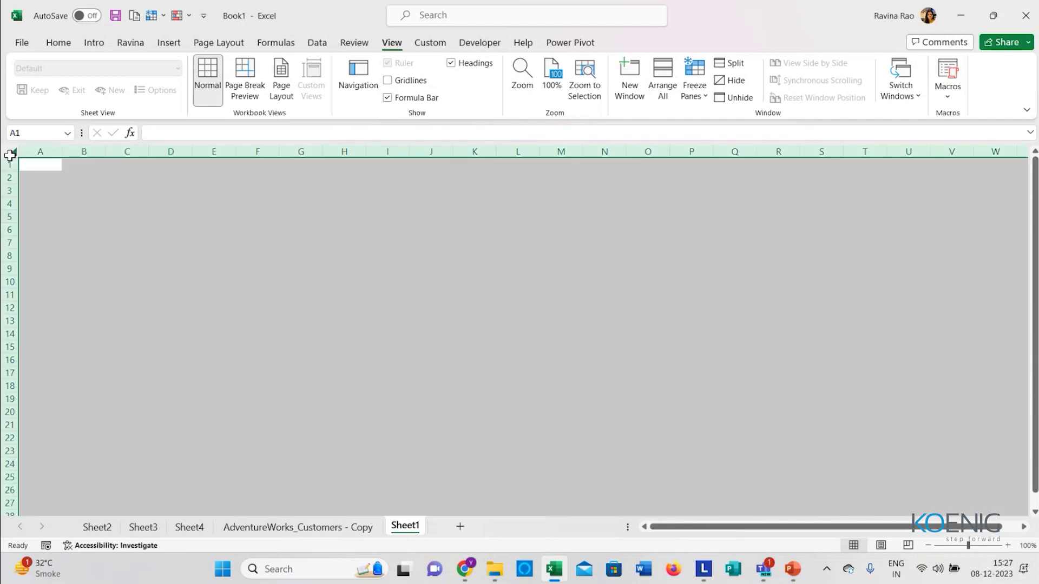
pyautogui.click(58, 42)
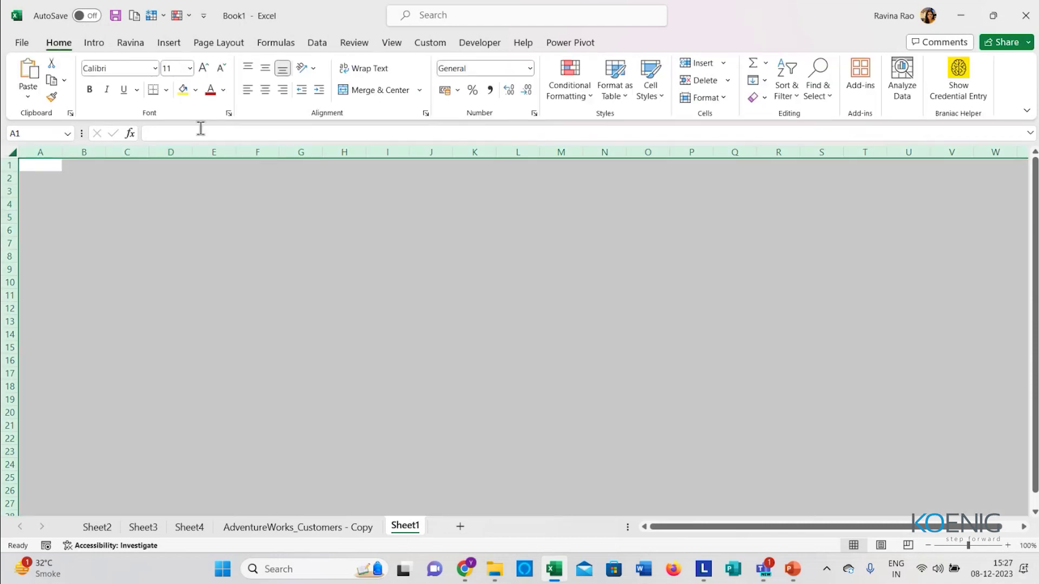
pyautogui.click(196, 89)
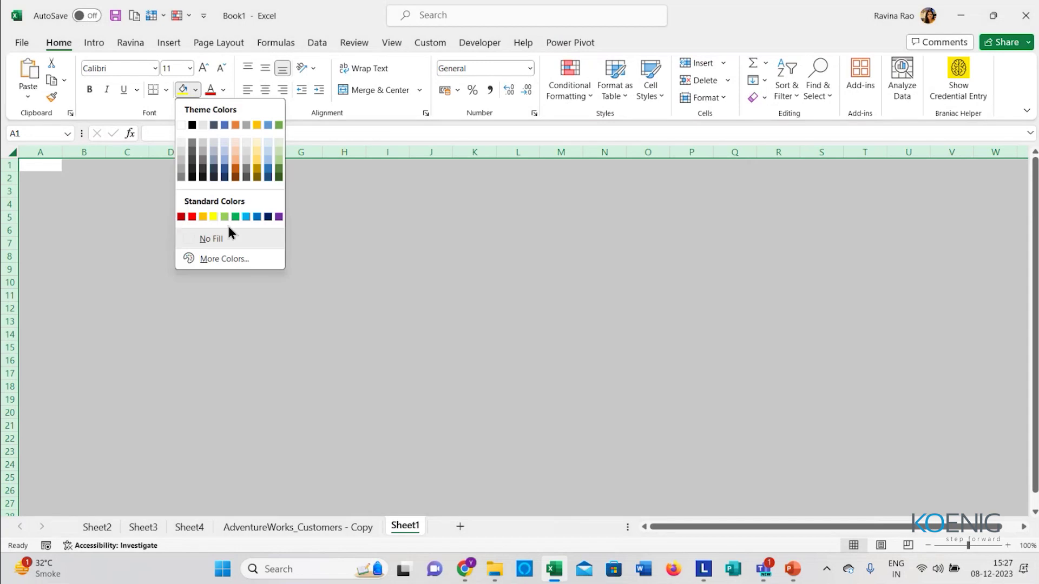
pyautogui.click(183, 168)
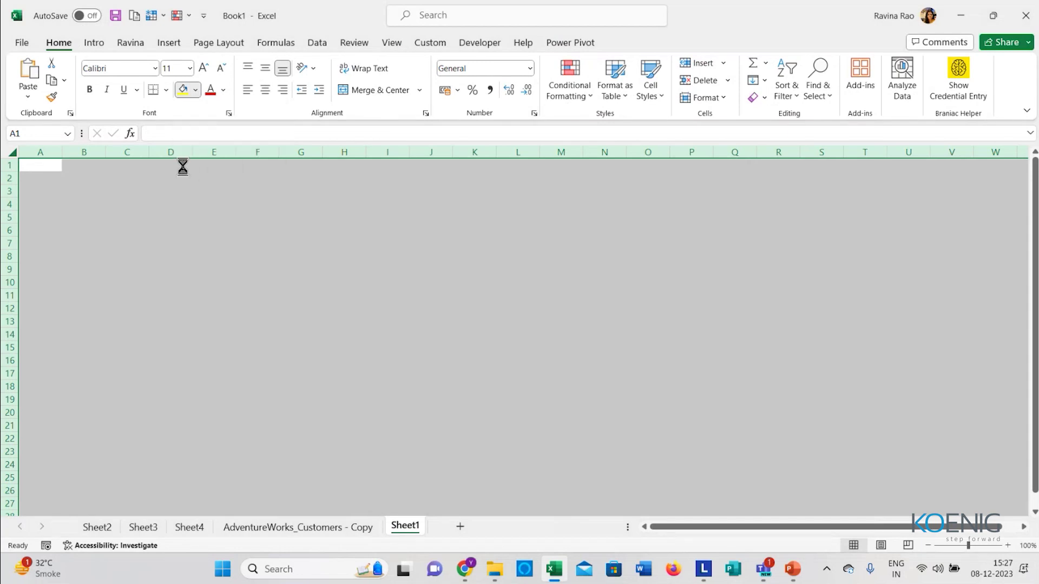
pyautogui.click(272, 271)
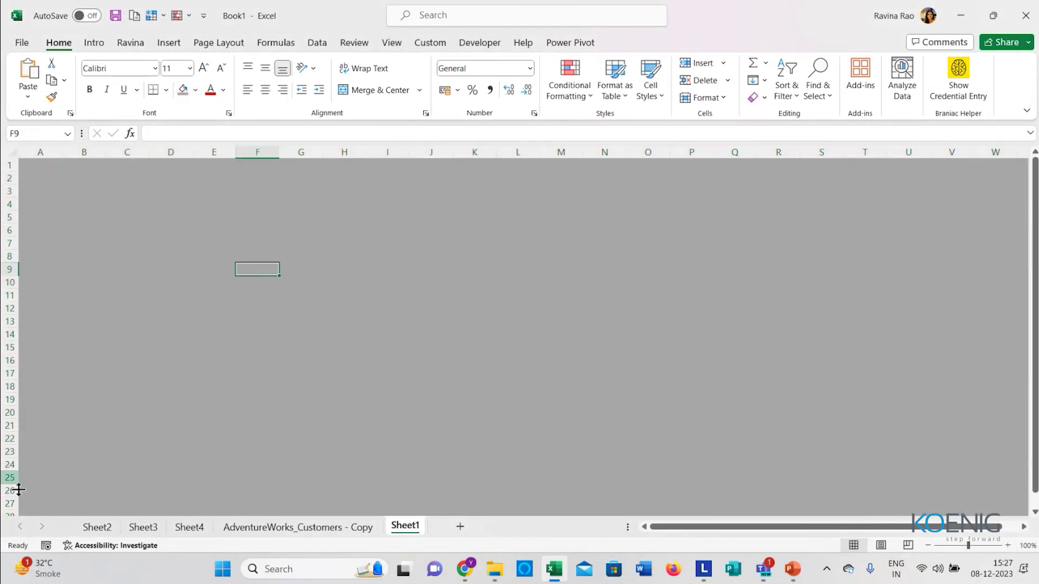
# Step: Move the education level column chart from Sheet2 to Sheet1, placing it at cell A3
pyautogui.click(96, 528)
pyautogui.click(337, 201)
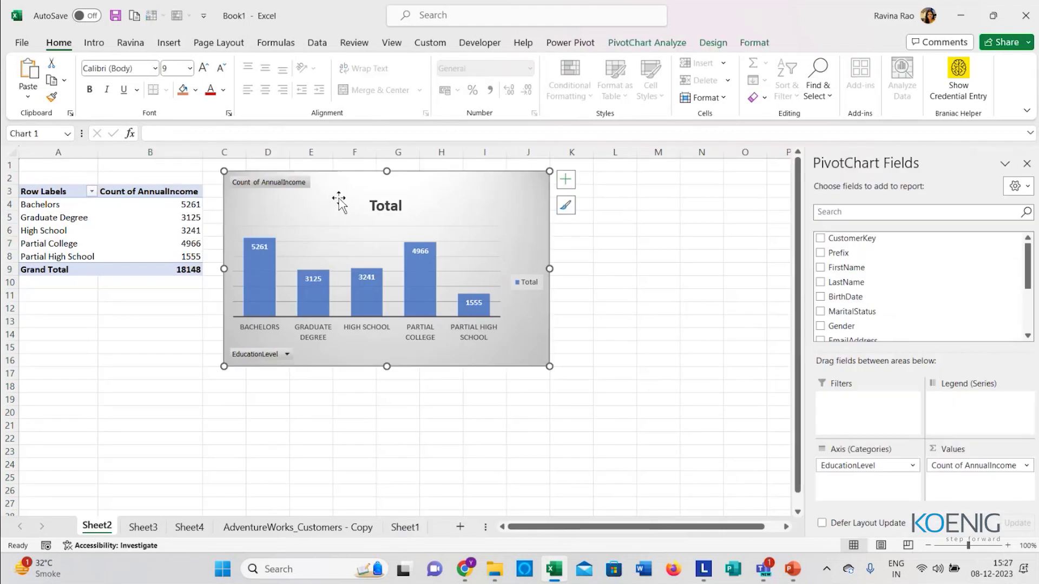
pyautogui.press('Delete')
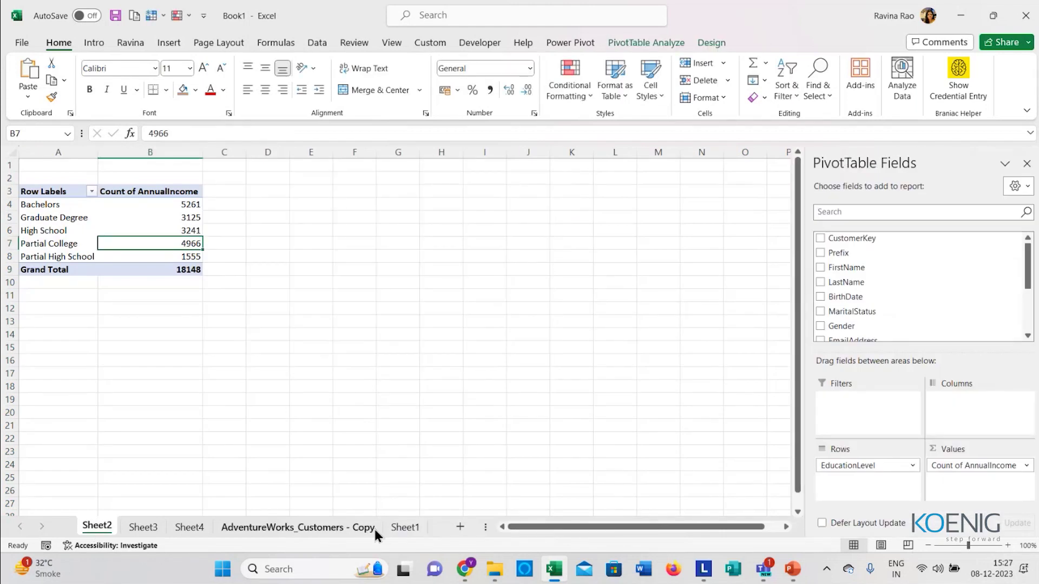
pyautogui.click(406, 527)
pyautogui.click(57, 190)
pyautogui.hotkey('ctrl', 'v')
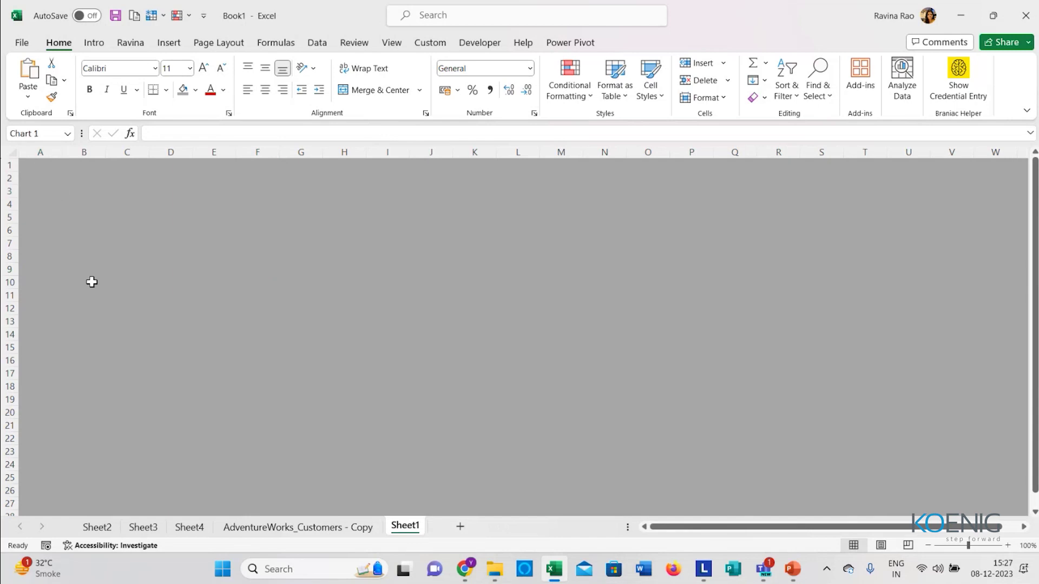
# Step: Move the occupation bar chart from Sheet3 to Sheet1, placing it at cell I3 beside the education chart
pyautogui.click(143, 527)
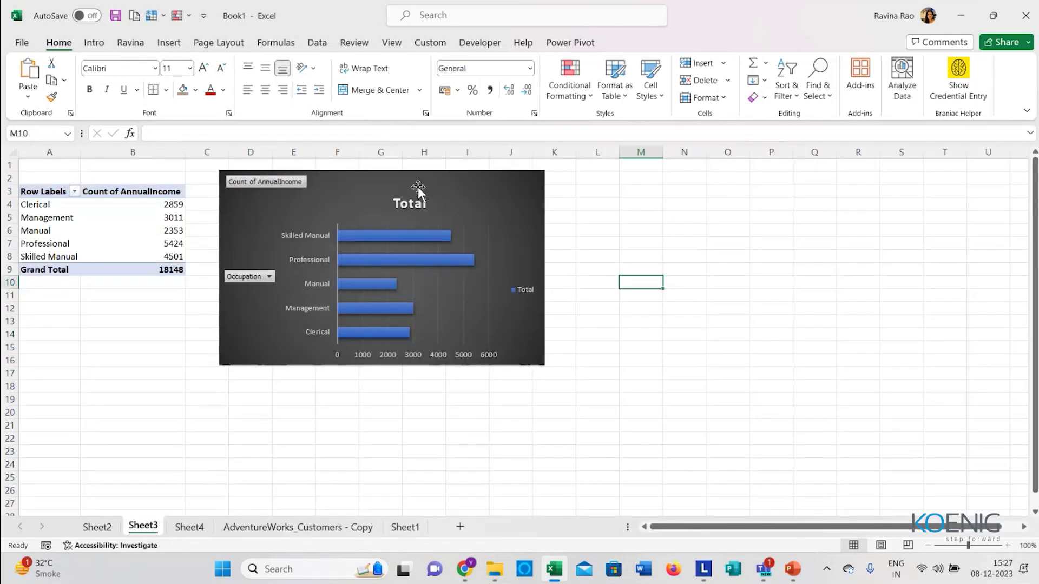
pyautogui.press('Delete')
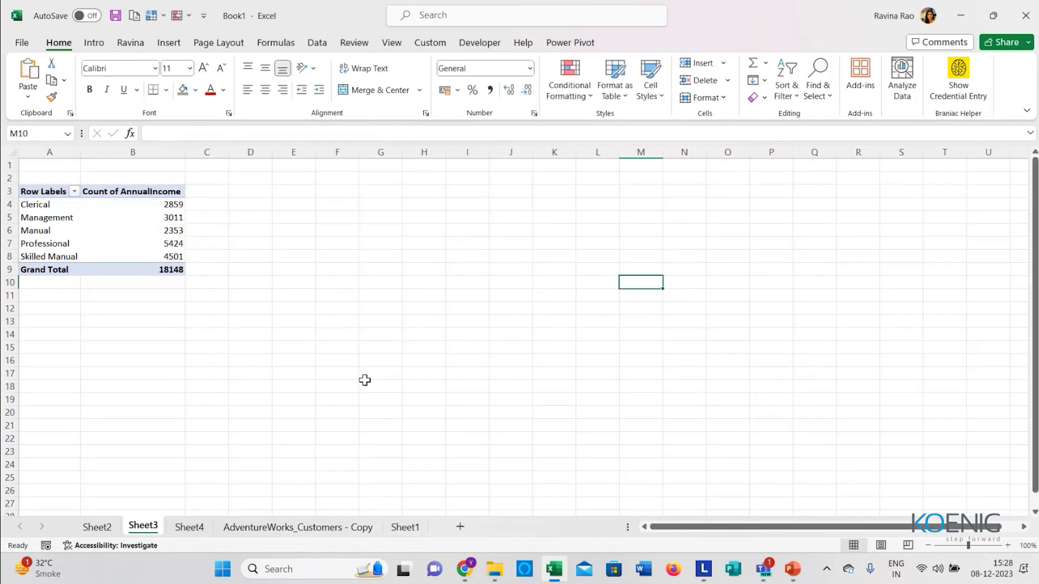
pyautogui.click(405, 527)
pyautogui.click(388, 191)
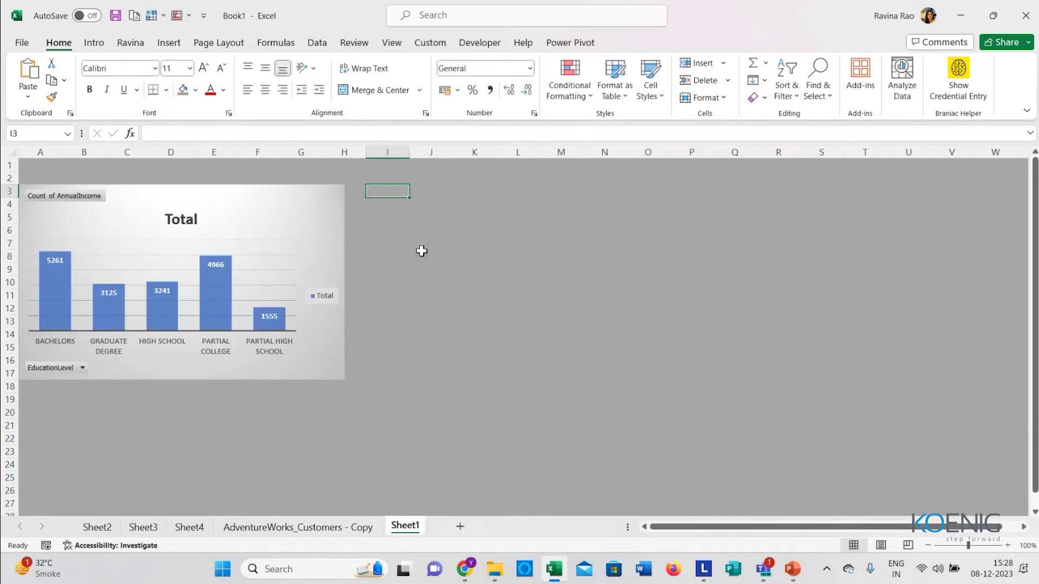
pyautogui.hotkey('ctrl', 'v')
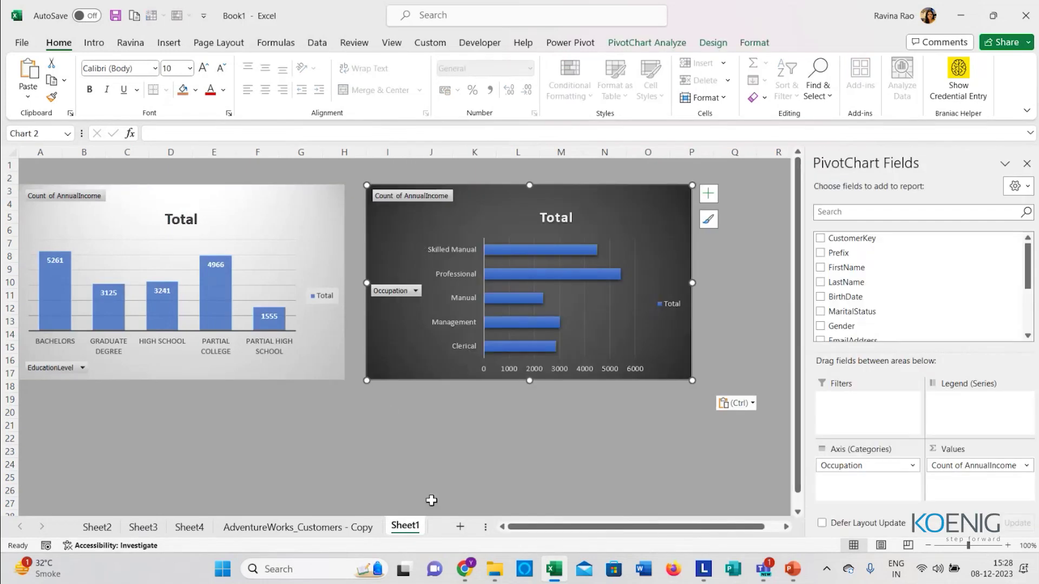
# Step: Move the gender 3-D pie chart from Sheet4 to Sheet1, placing it at cell Q3
pyautogui.click(198, 522)
pyautogui.click(421, 262)
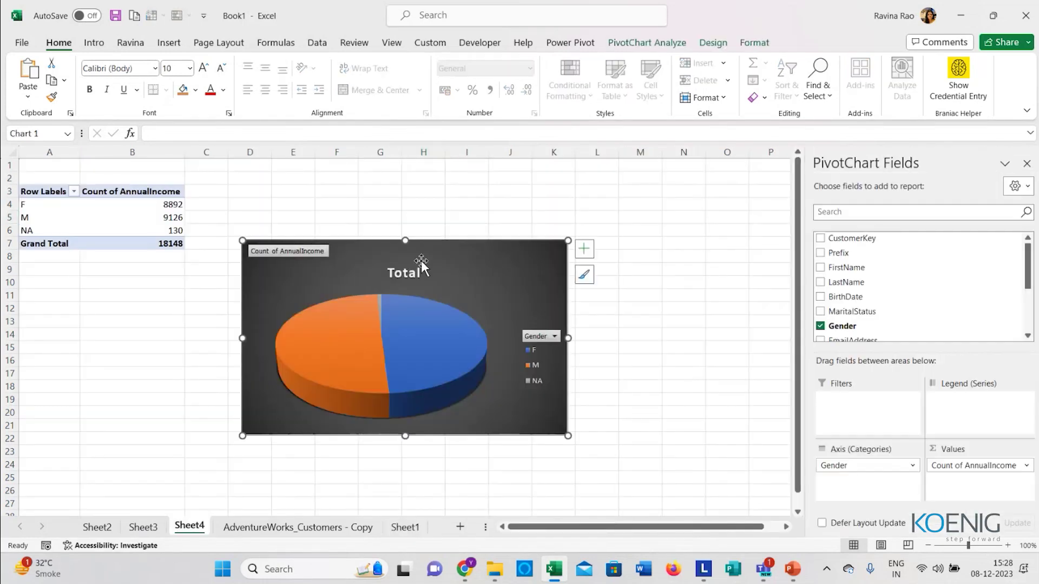
pyautogui.click(405, 527)
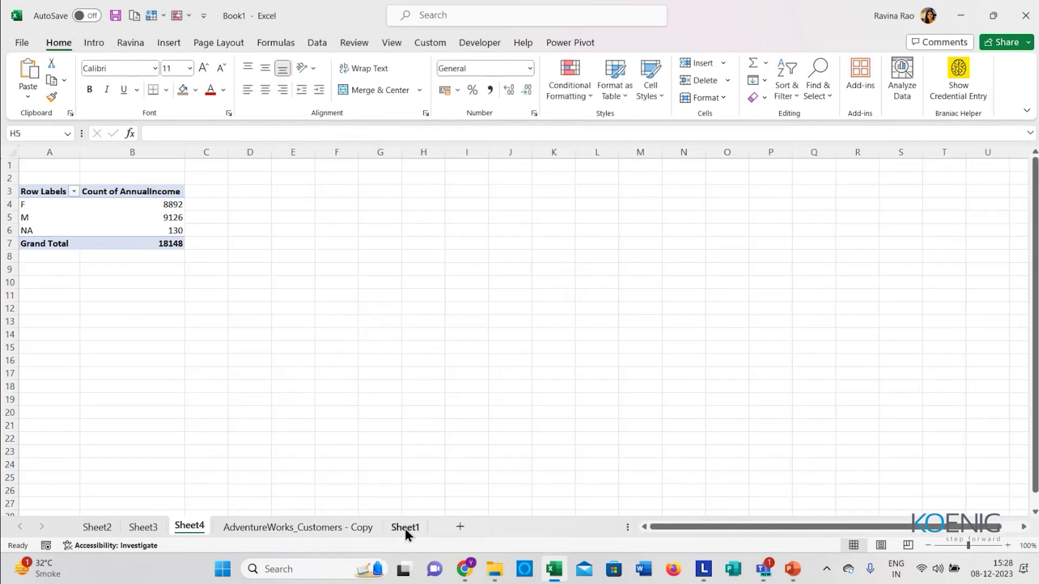
pyautogui.click(1027, 163)
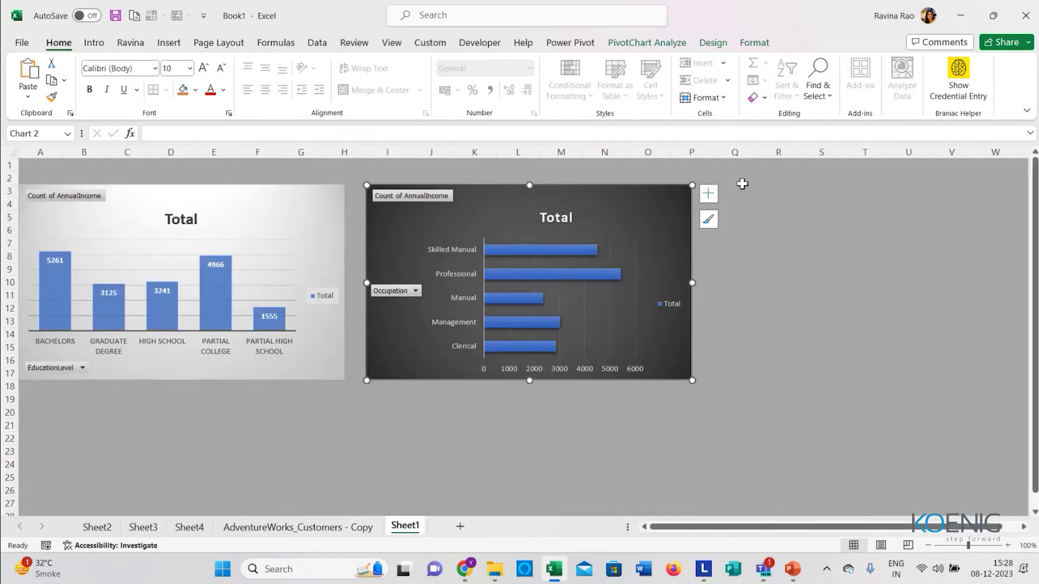
pyautogui.click(722, 193)
pyautogui.hotkey('ctrl', 'v')
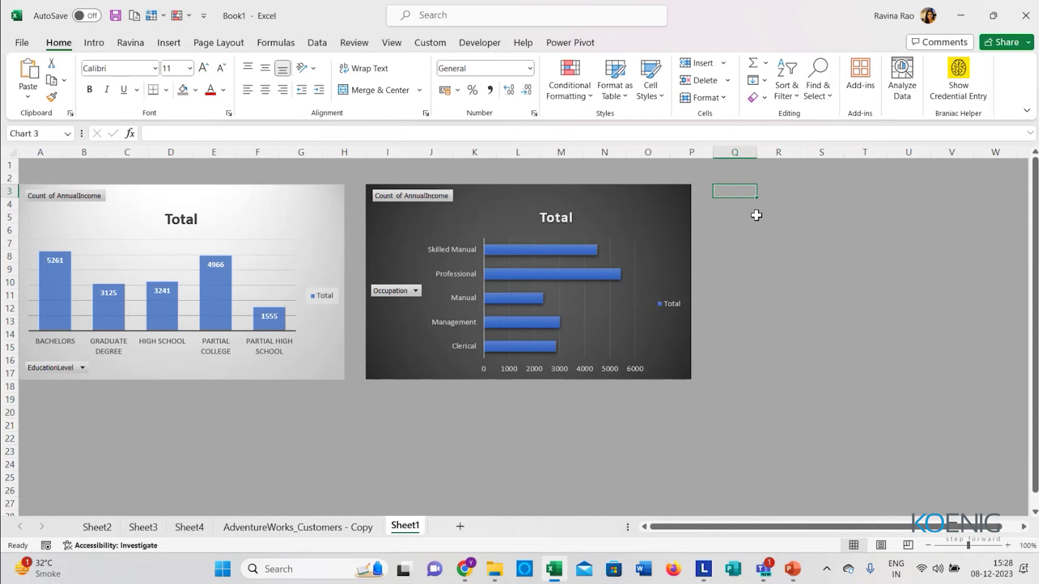
# Step: Adjust the positions of the three charts on Sheet1 into one row with small, even gaps between them
pyautogui.moveTo(852, 195); pyautogui.dragTo(835, 193)
pyautogui.moveTo(261, 205); pyautogui.dragTo(266, 206)
pyautogui.moveTo(510, 197); pyautogui.dragTo(504, 197)
pyautogui.moveTo(837, 187); pyautogui.dragTo(835, 187)
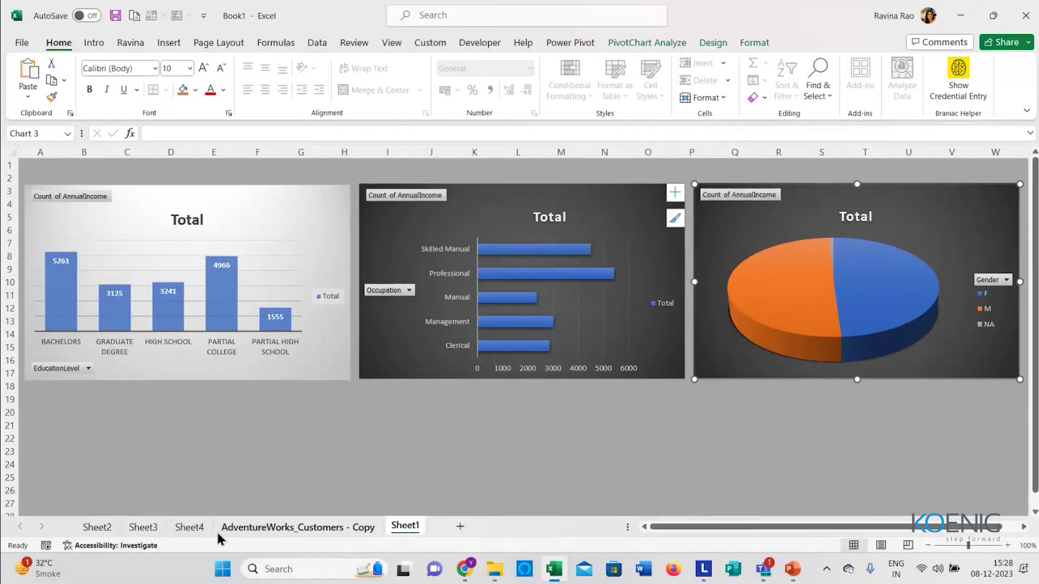
# Step: Insert MaritalStatus and HomeOwner slicers for the occupation PivotTable on Sheet3
pyautogui.click(188, 526)
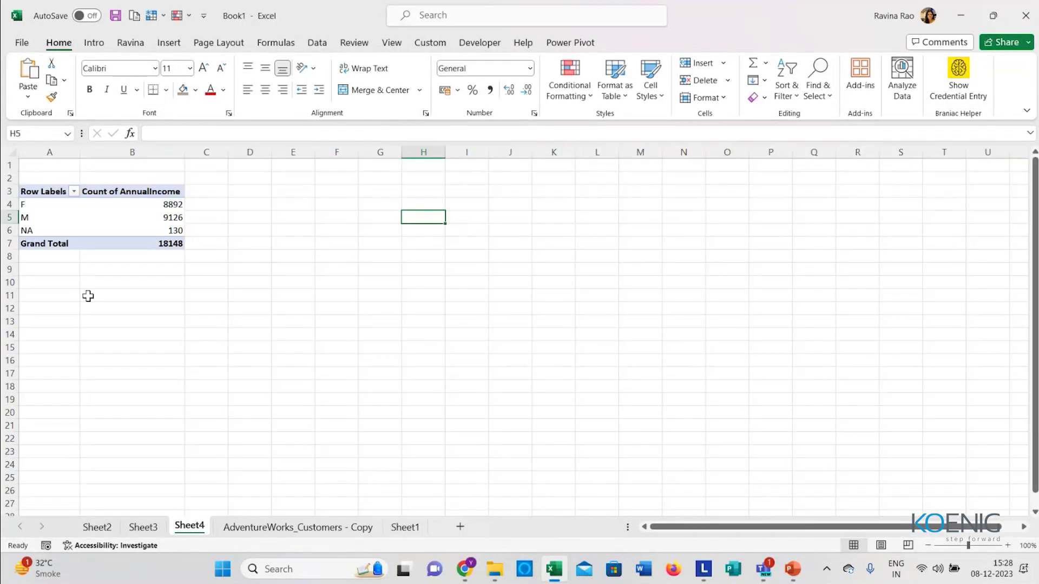
pyautogui.moveTo(133, 218)
pyautogui.click(143, 525)
pyautogui.click(141, 230)
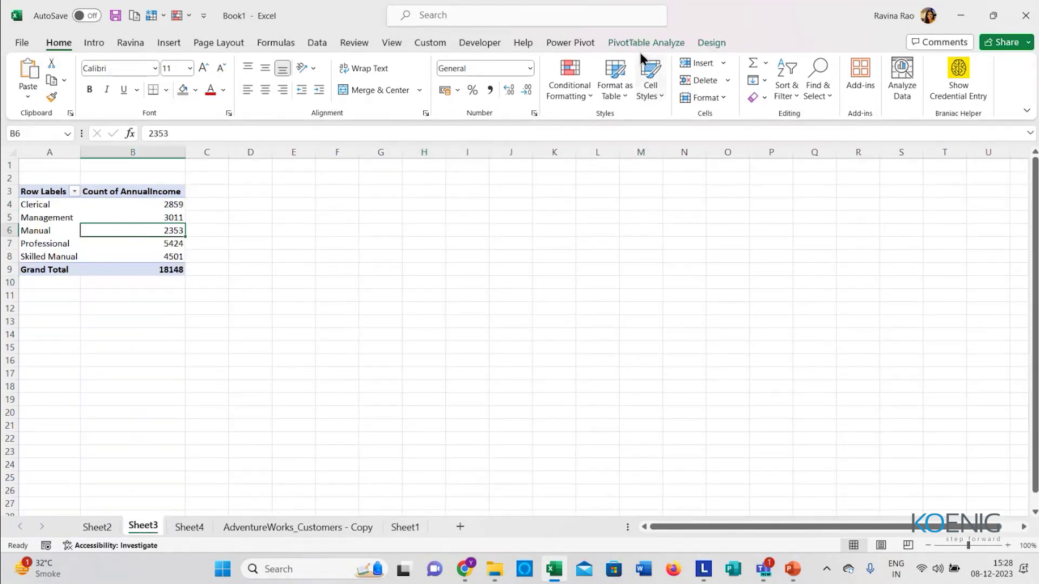
pyautogui.click(655, 41)
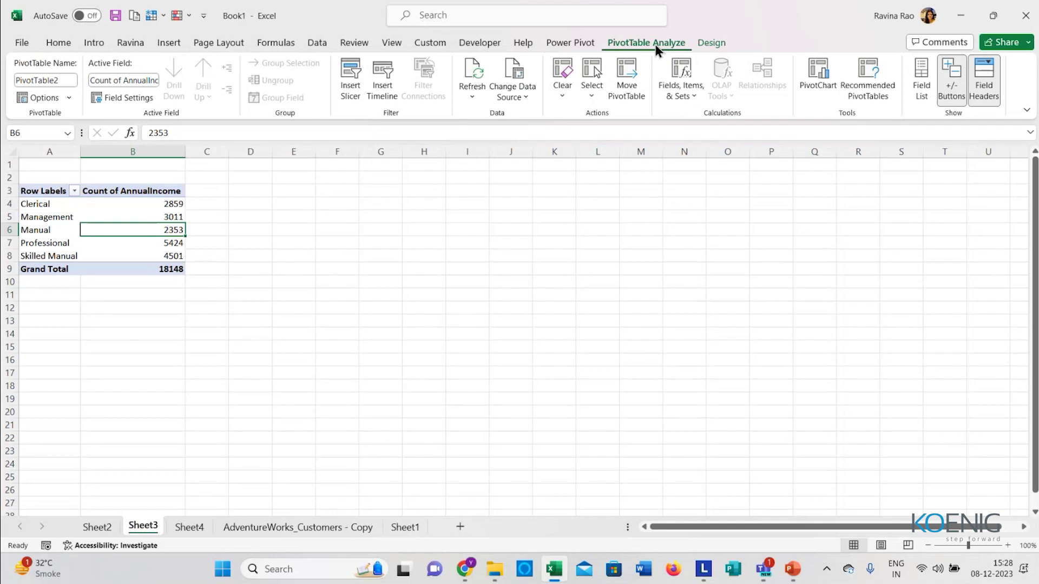
pyautogui.click(351, 87)
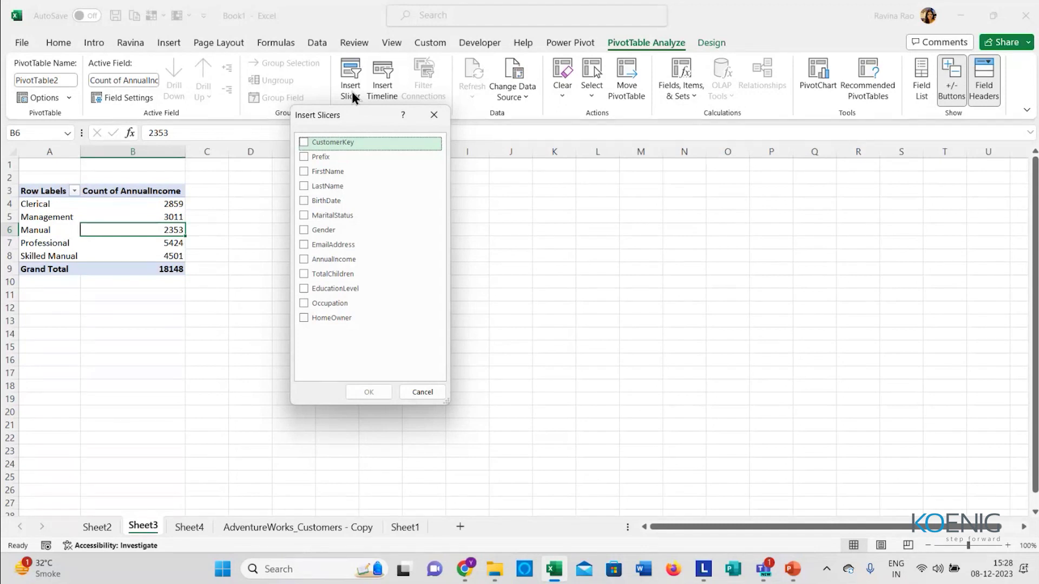
pyautogui.click(304, 320)
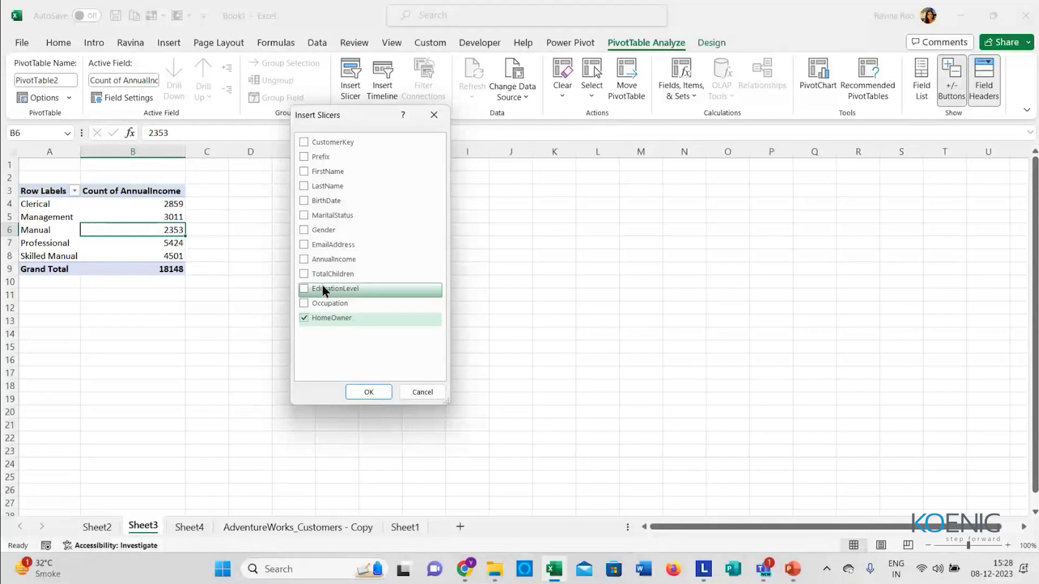
pyautogui.click(303, 215)
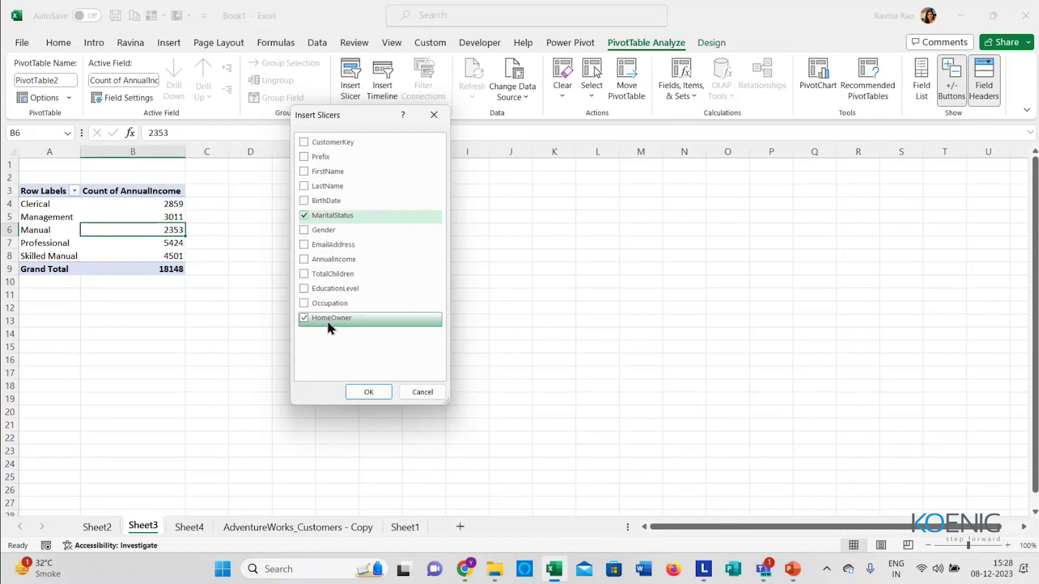
pyautogui.click(355, 397)
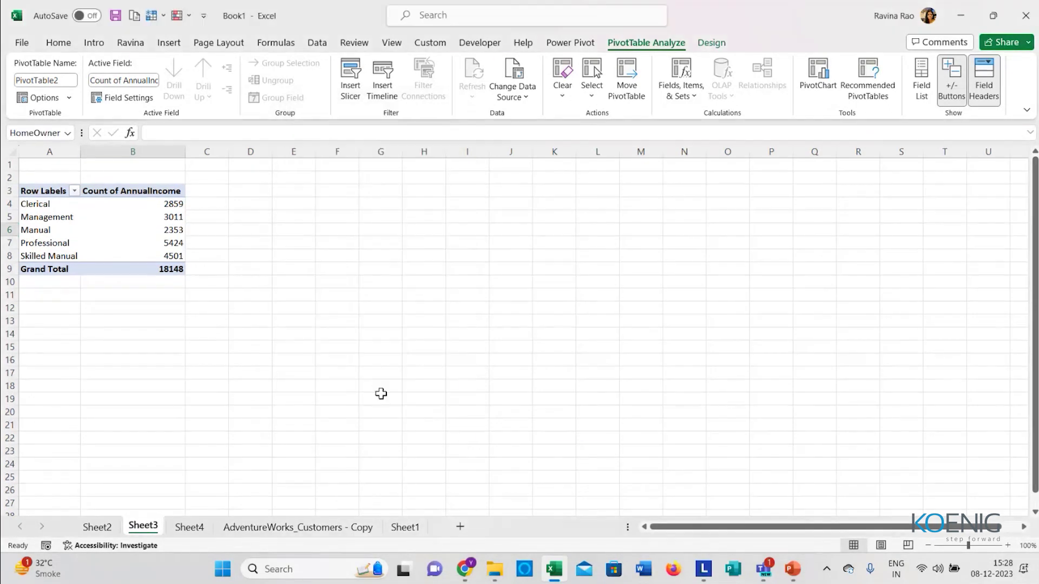
# Step: Place the MaritalStatus and HomeOwner slicers side by side next to the PivotTable and shorten them to about 2.7 cm and 2.5 cm high
pyautogui.moveTo(497, 234); pyautogui.dragTo(280, 193)
pyautogui.moveTo(522, 269); pyautogui.dragTo(417, 186)
pyautogui.moveTo(445, 358); pyautogui.dragTo(446, 247)
pyautogui.click(287, 362)
pyautogui.moveTo(287, 361); pyautogui.dragTo(297, 253)
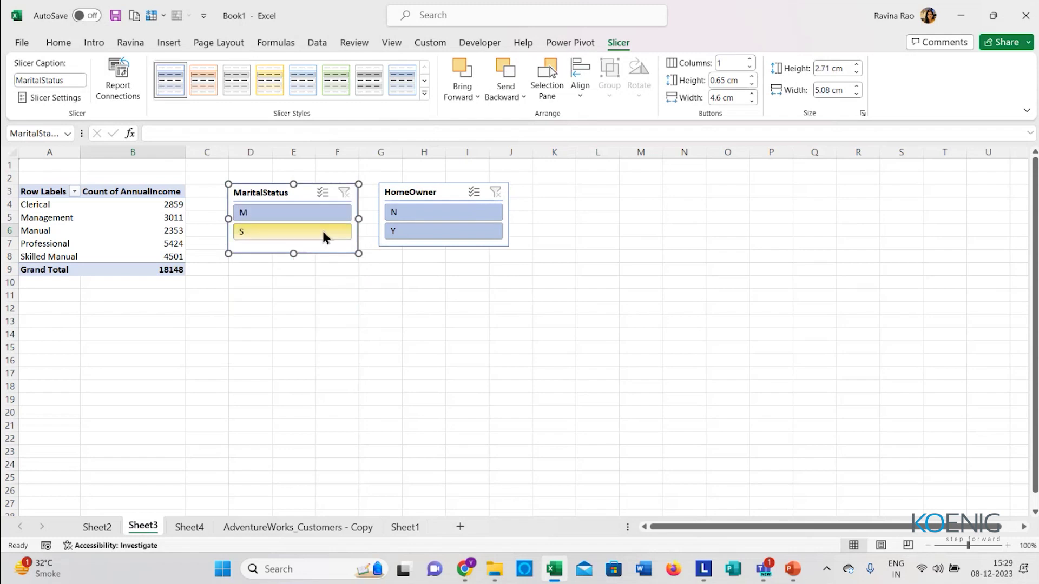
# Step: Apply the dark orange style to the MaritalStatus slicer and the dark green style to the HomeOwner slicer
pyautogui.click(425, 93)
pyautogui.click(198, 162)
pyautogui.click(449, 187)
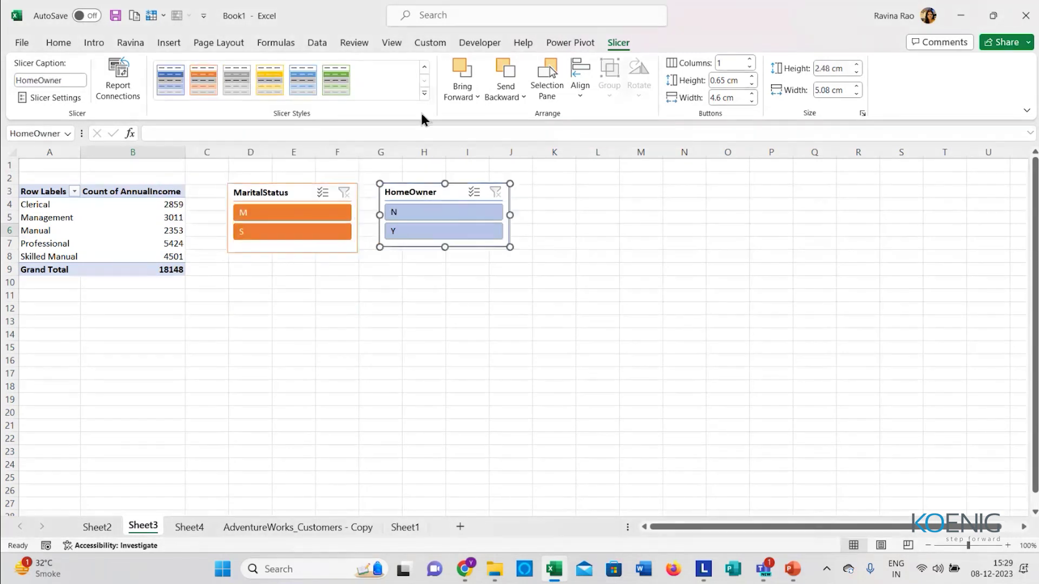
pyautogui.click(424, 93)
pyautogui.click(343, 164)
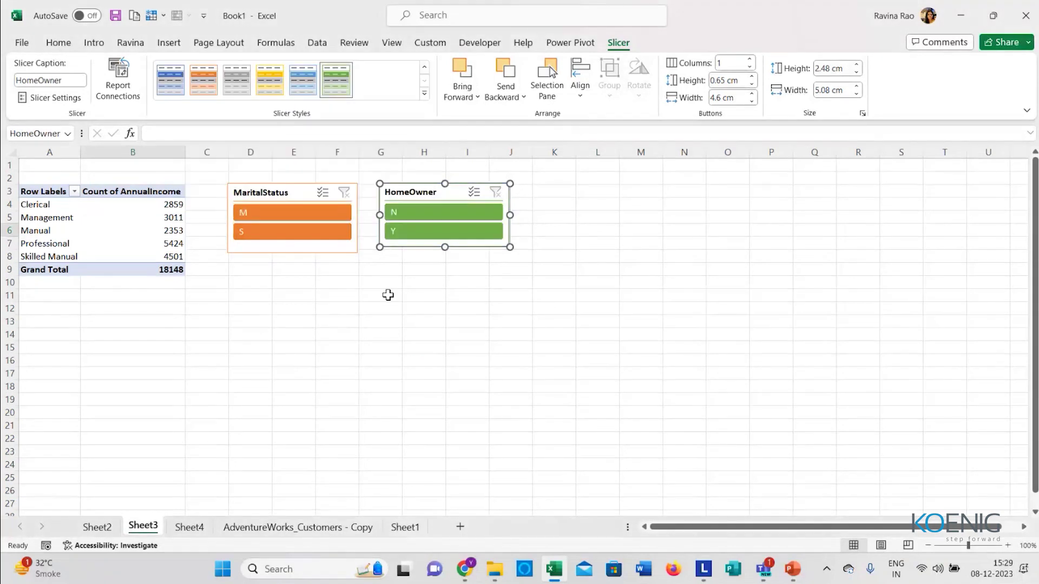
pyautogui.click(424, 347)
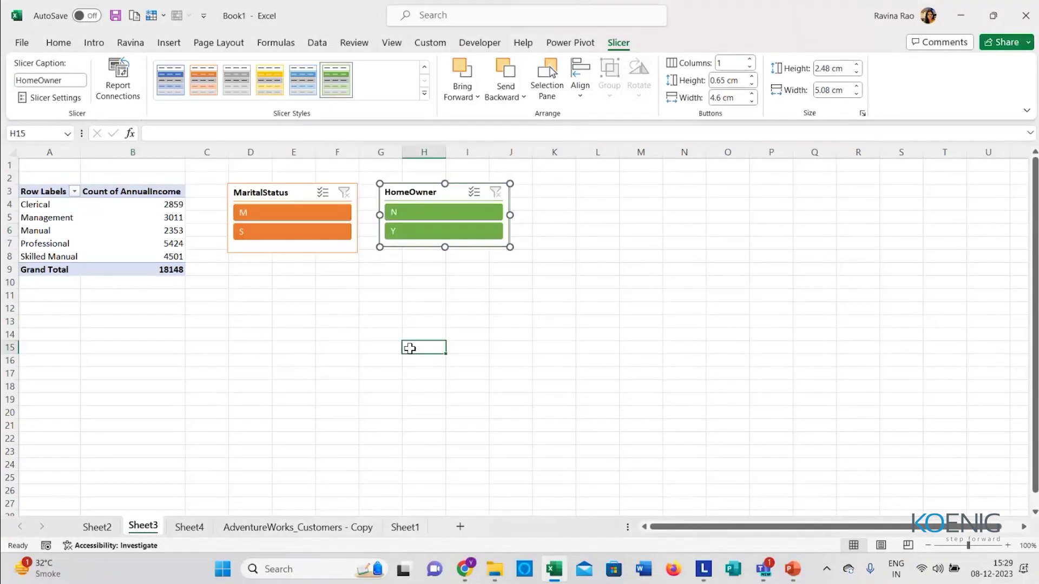
# Step: Filter the occupation PivotTable by MaritalStatus M, switch the filter to S, and add HomeOwner Y
pyautogui.click(267, 217)
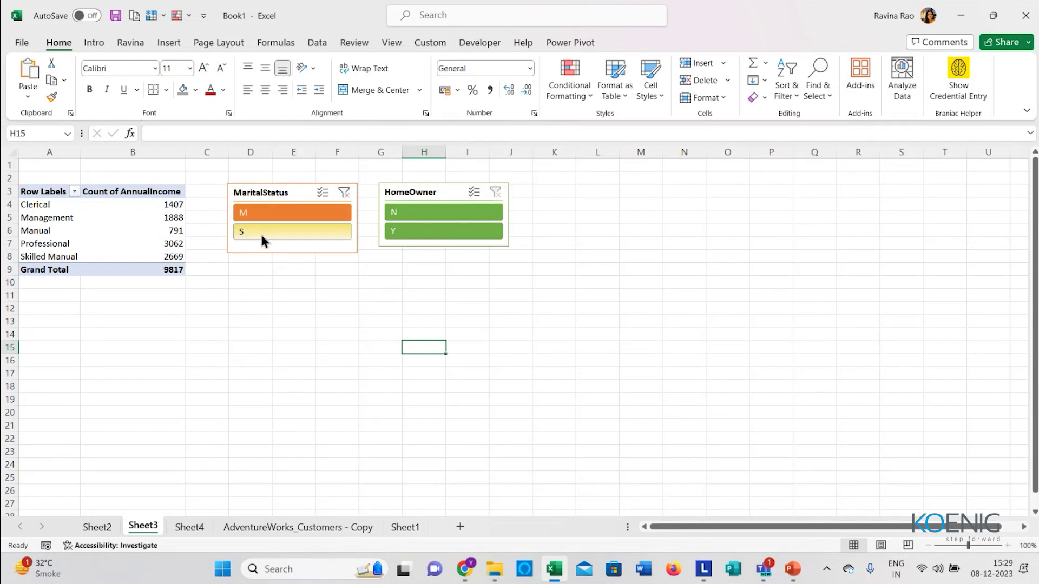
pyautogui.click(261, 232)
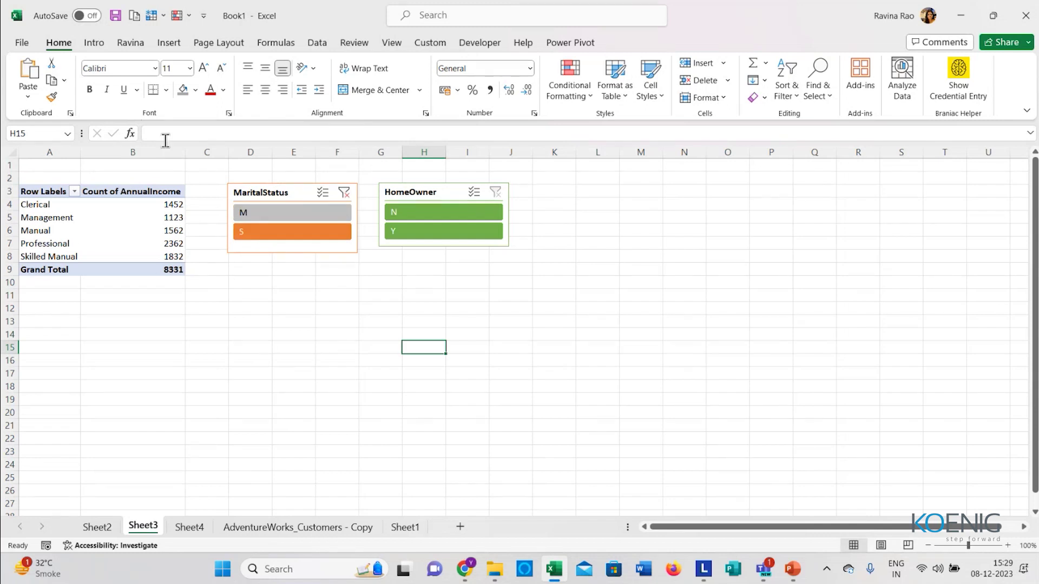
pyautogui.click(454, 230)
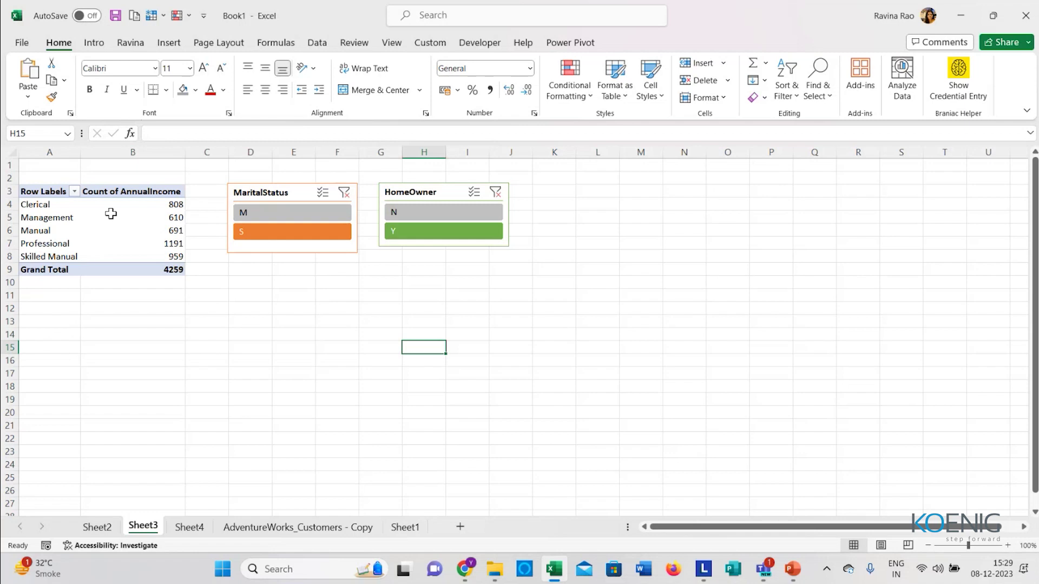
# Step: Switch the HomeOwner filter to N and clear the filters of both the MaritalStatus and HomeOwner slicers
pyautogui.click(414, 211)
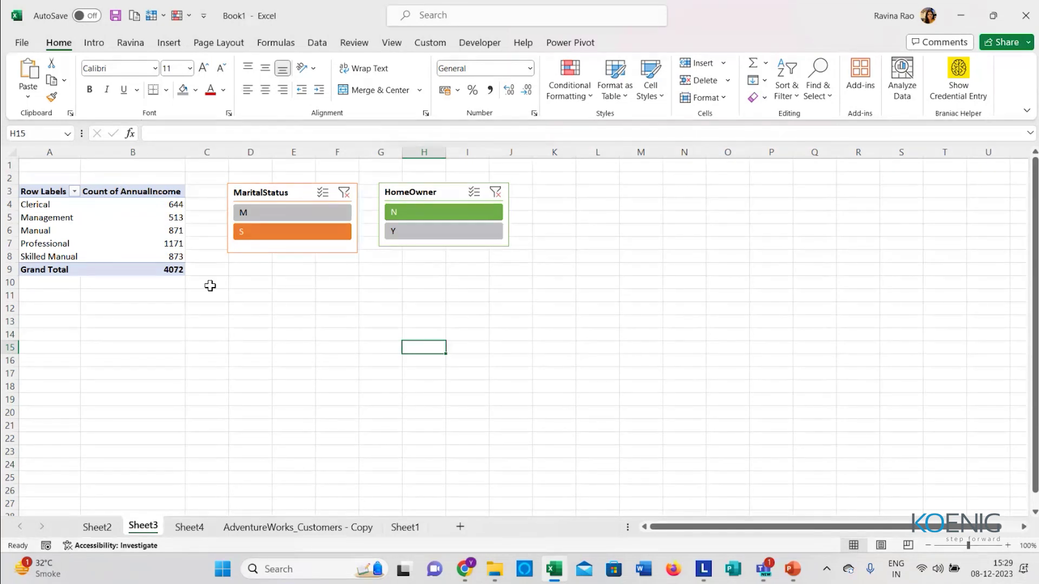
pyautogui.click(342, 192)
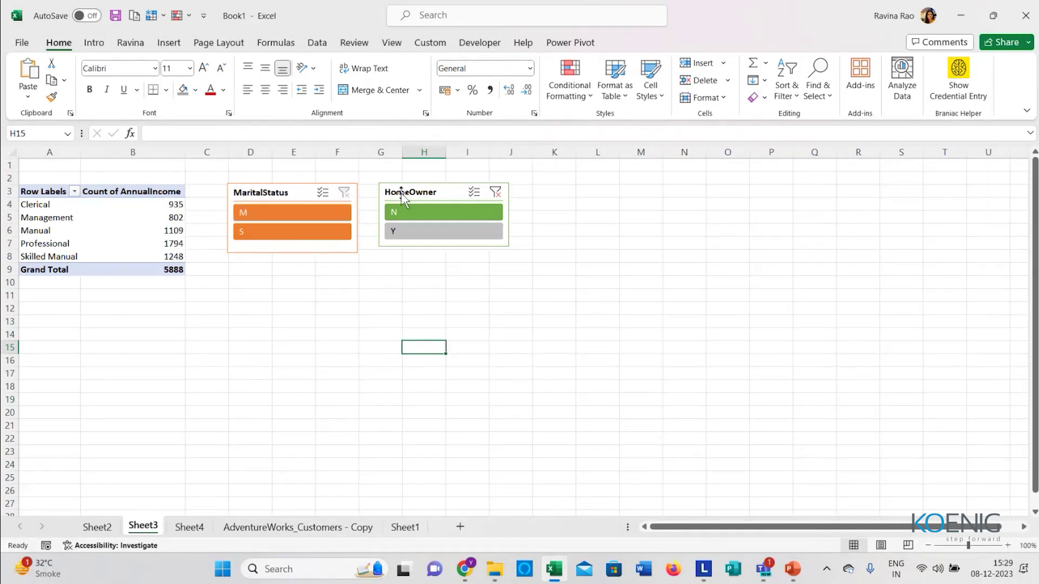
pyautogui.click(496, 193)
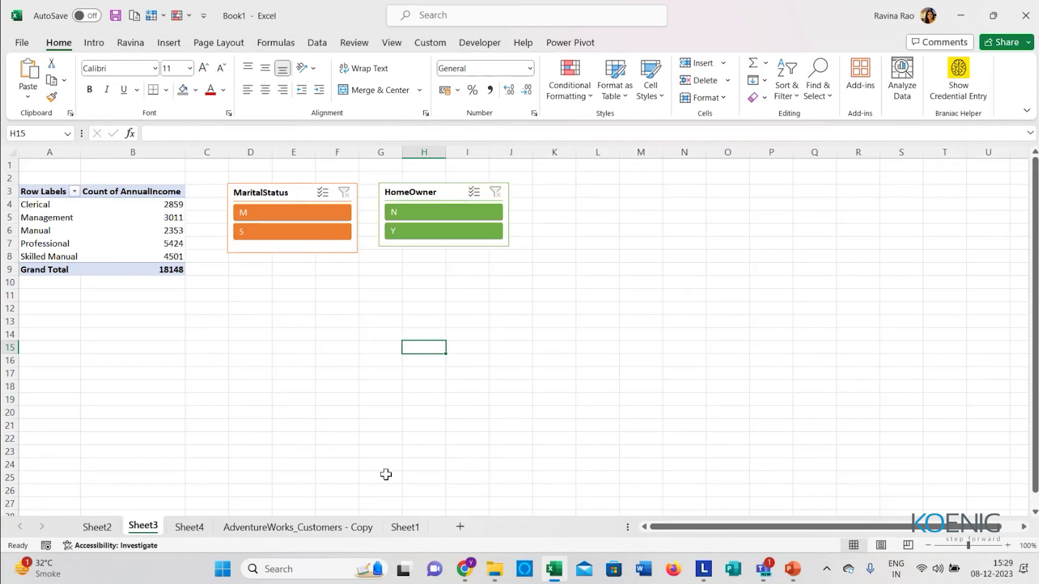
# Step: Move the MaritalStatus and HomeOwner slicers together from Sheet3 to the chart dashboard on Sheet1, below the charts
pyautogui.click(301, 196)
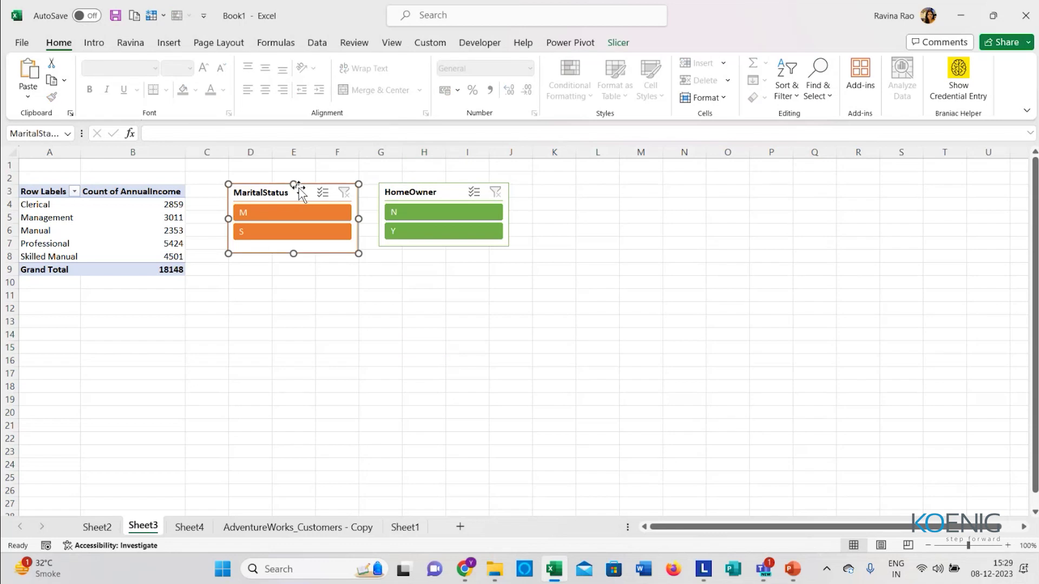
pyautogui.keyDown('ctrl'); pyautogui.click(441, 194); pyautogui.keyUp('ctrl')
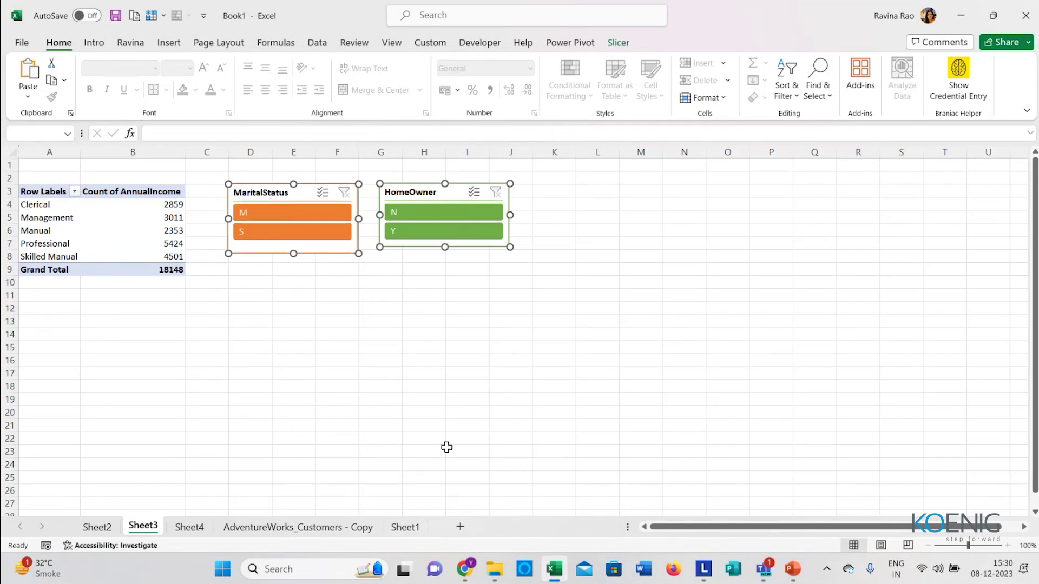
pyautogui.press('Delete')
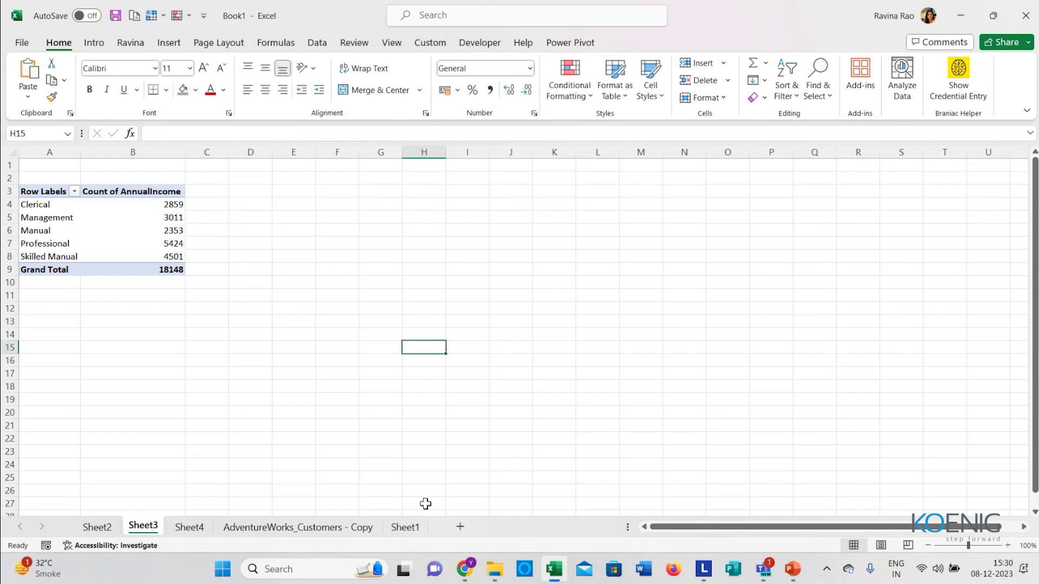
pyautogui.click(406, 527)
pyautogui.click(364, 416)
pyautogui.hotkey('ctrl', 'v')
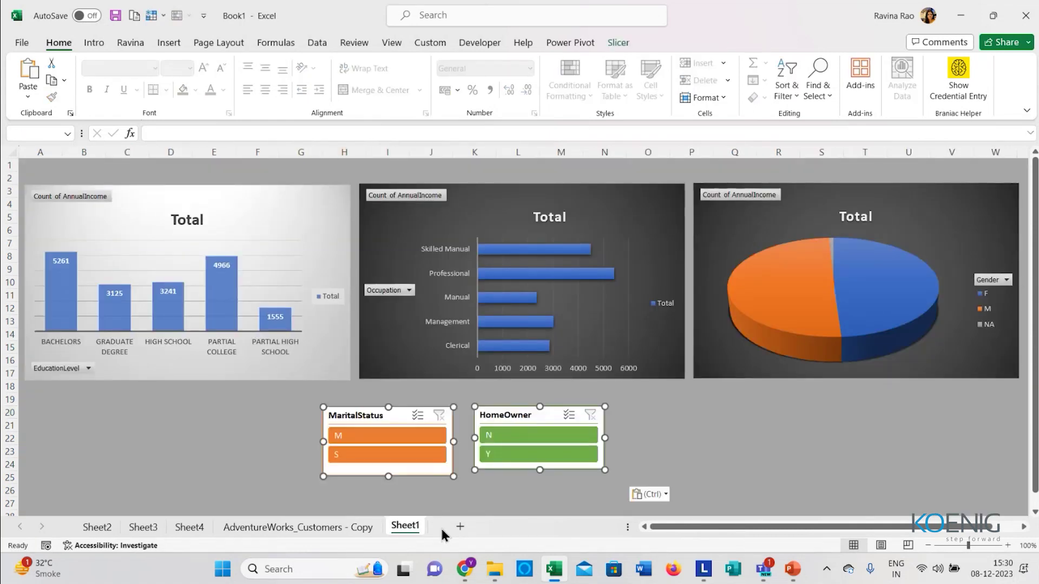
# Step: Reposition the MaritalStatus and HomeOwner slicers individually so they sit closer together, just beneath the dashboard charts
pyautogui.click(712, 425)
pyautogui.moveTo(372, 411)
pyautogui.mouseDown()
pyautogui.moveTo(219, 405)
pyautogui.moveTo(370, 403)
pyautogui.moveTo(356, 401)
pyautogui.mouseUp()
pyautogui.moveTo(528, 415); pyautogui.dragTo(501, 407)
# Step: Test the dashboard slicers with MaritalStatus M and HomeOwner Y, and clear both filters
pyautogui.click(355, 433)
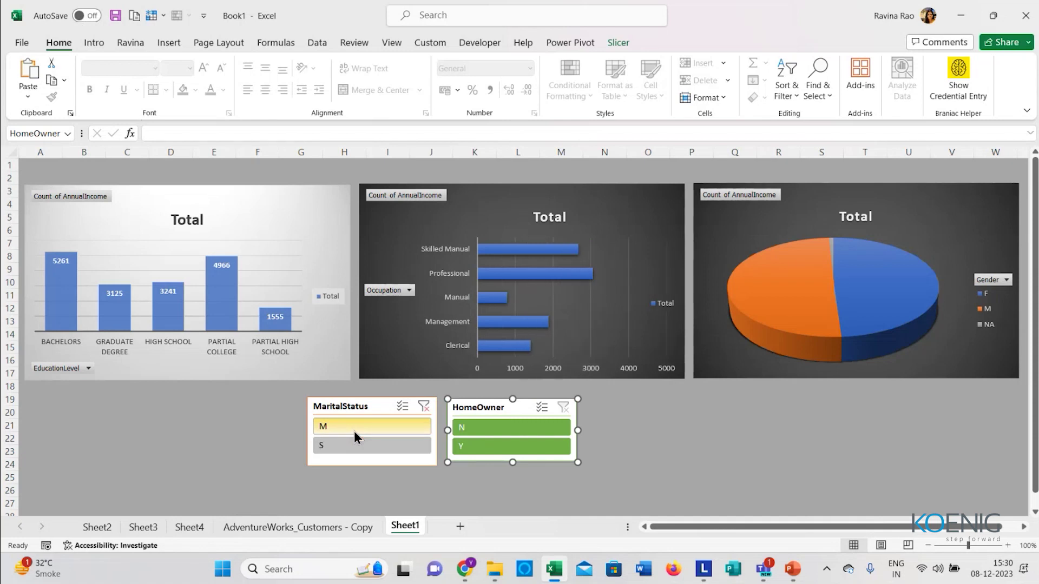
pyautogui.click(458, 451)
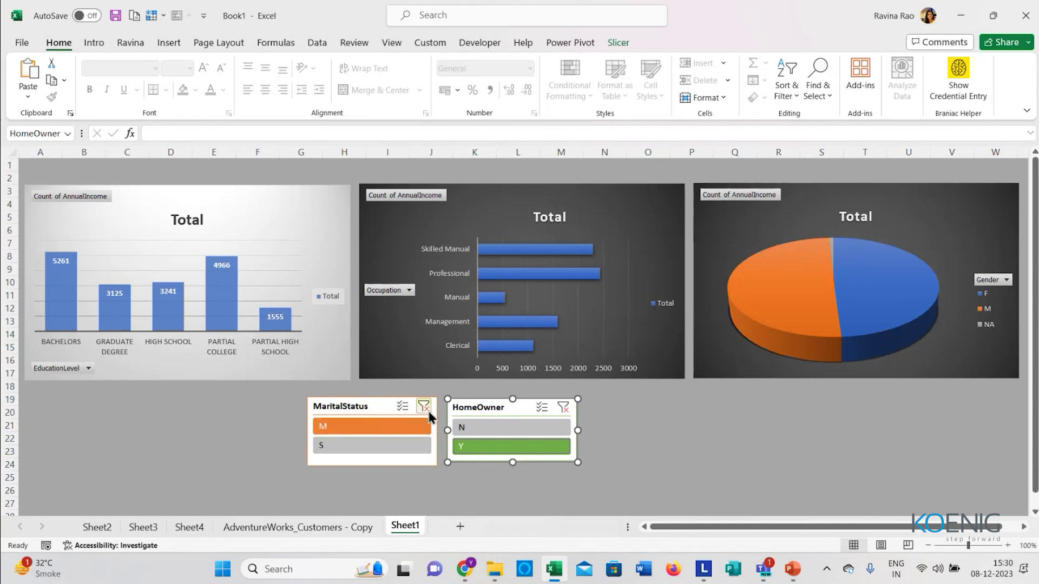
pyautogui.keyDown('ctrl'); pyautogui.click(372, 445); pyautogui.keyUp('ctrl')
pyautogui.click(563, 407)
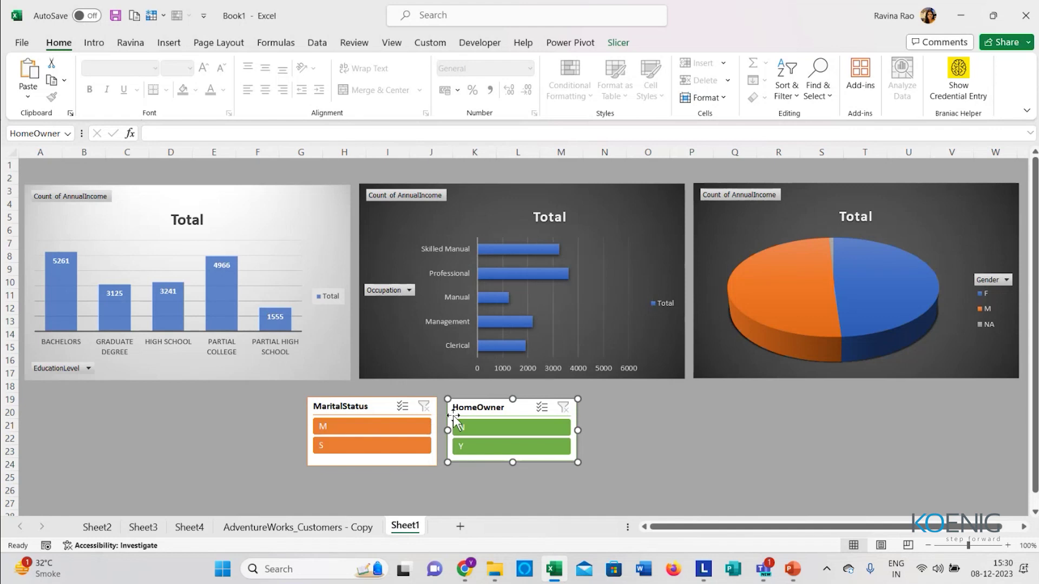
# Step: Connect the MaritalStatus slicer to PivotTable1 on Sheet2 and PivotTable3 on Sheet4 through its report connections
pyautogui.rightClick(385, 407)
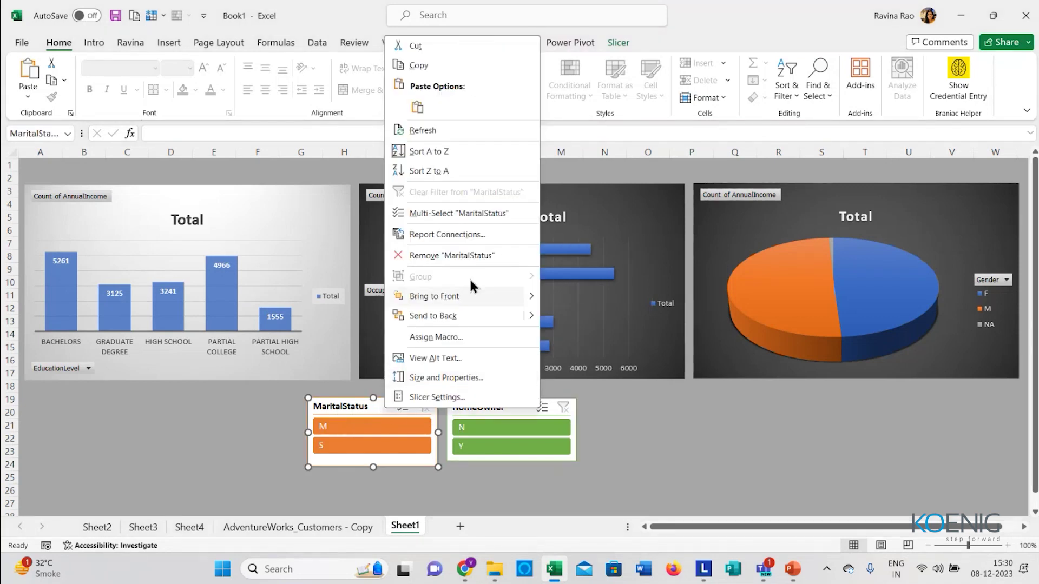
pyautogui.click(449, 234)
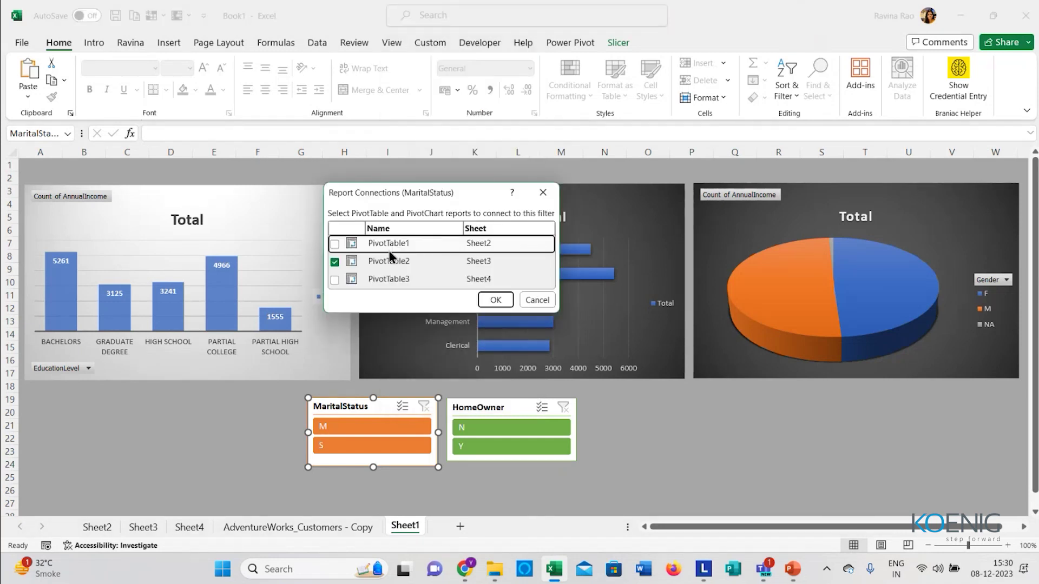
pyautogui.click(335, 244)
pyautogui.click(331, 279)
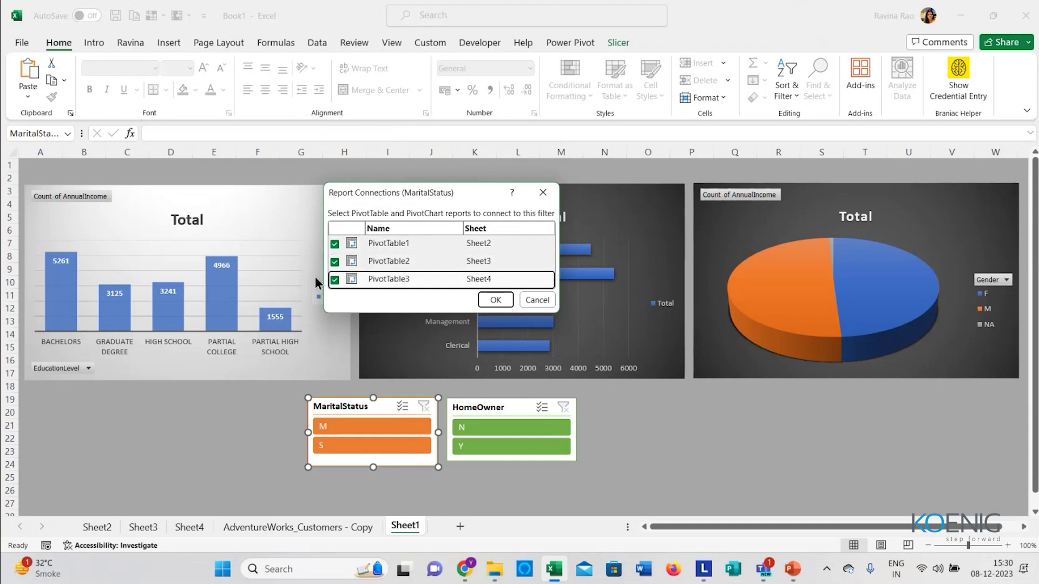
pyautogui.click(498, 305)
# Step: Connect the HomeOwner slicer to PivotTable1 on Sheet2 and PivotTable3 on Sheet4 as well
pyautogui.click(503, 410)
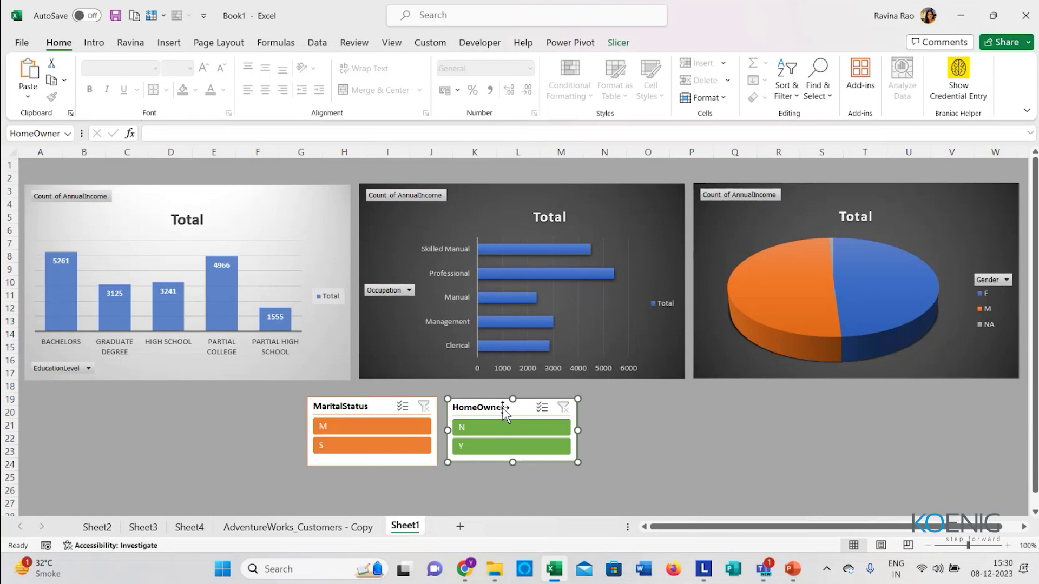
pyautogui.rightClick(503, 411)
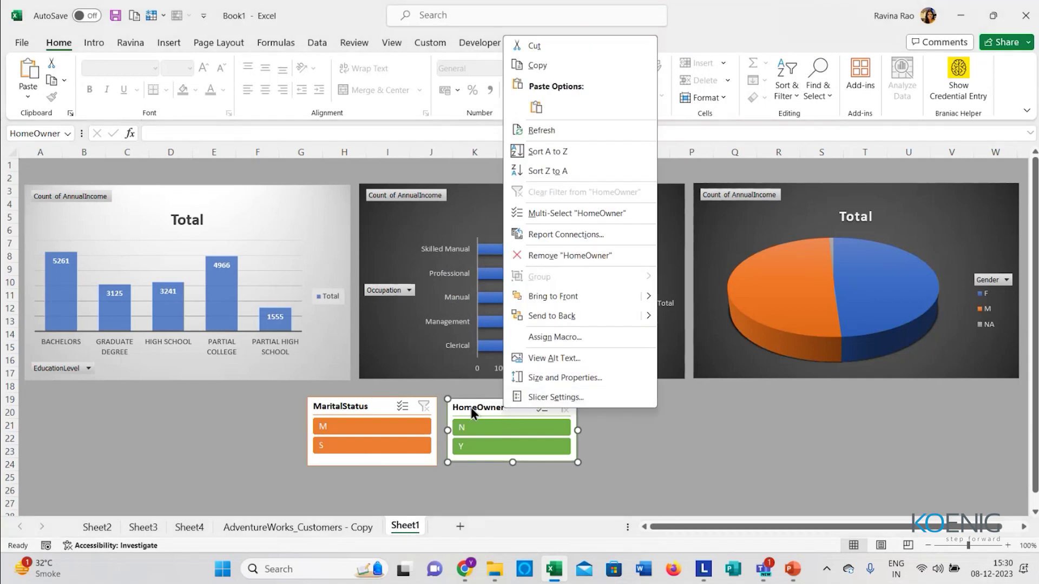
pyautogui.click(563, 235)
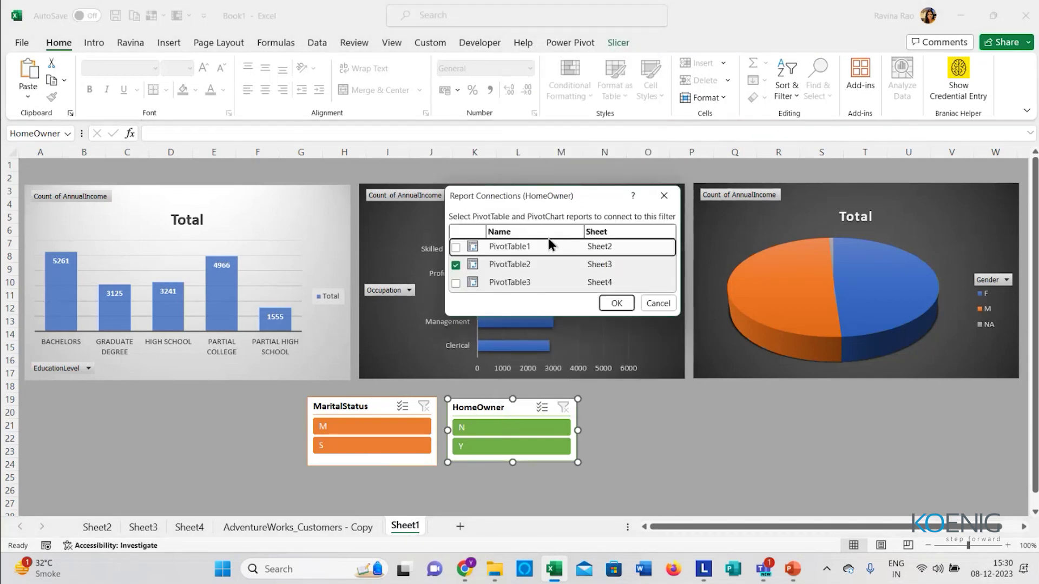
pyautogui.click(456, 247)
pyautogui.click(456, 284)
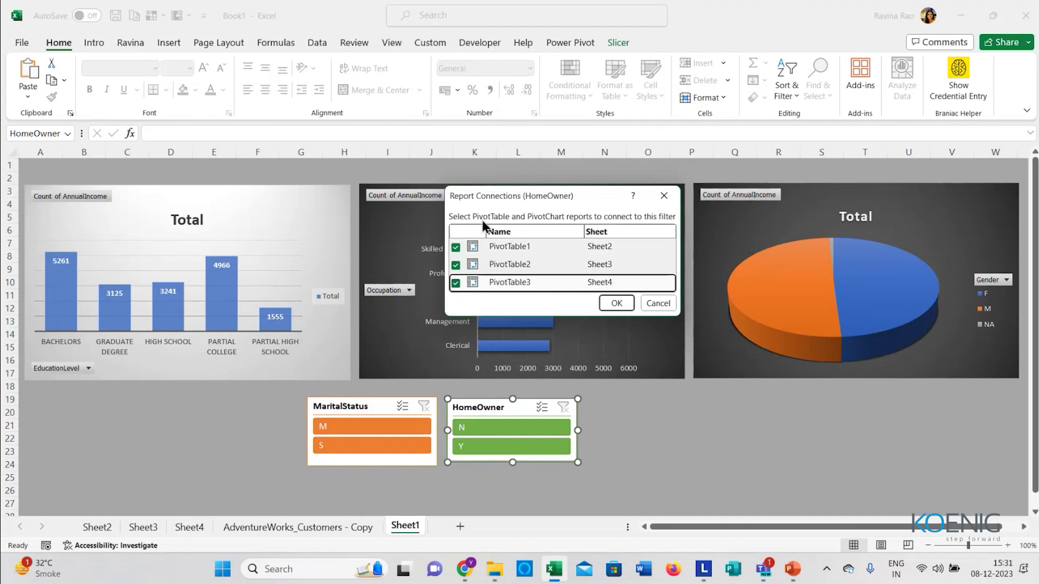
pyautogui.click(622, 305)
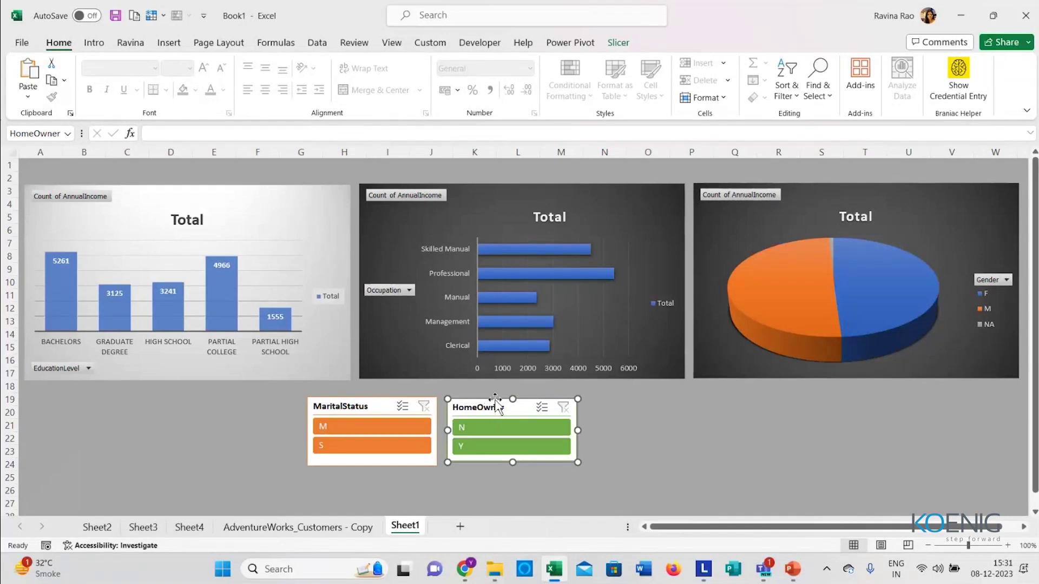
# Step: Filter all three dashboard charts by HomeOwner, alternating between Y and N and ending on N
pyautogui.click(471, 448)
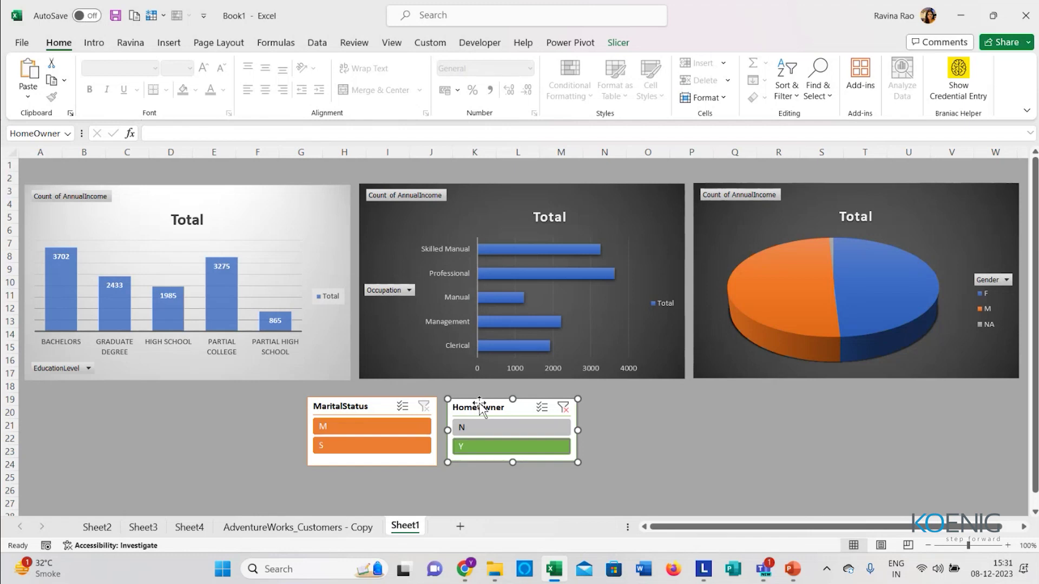
pyautogui.click(485, 429)
pyautogui.click(490, 447)
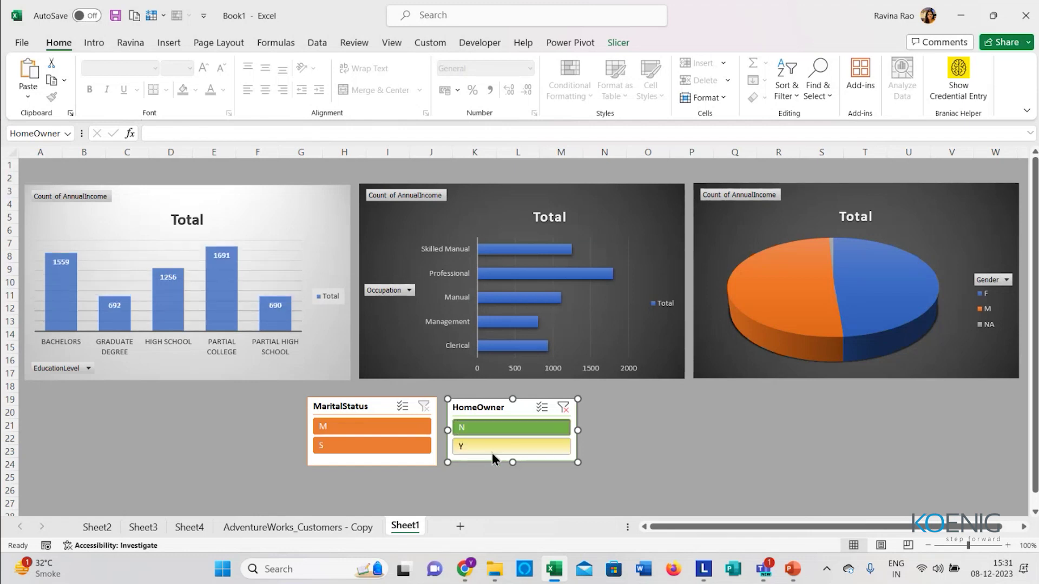
pyautogui.click(506, 427)
# Step: With HomeOwner N kept, alternate the MaritalStatus filter between M and S to compare the charts, ending on M
pyautogui.click(415, 422)
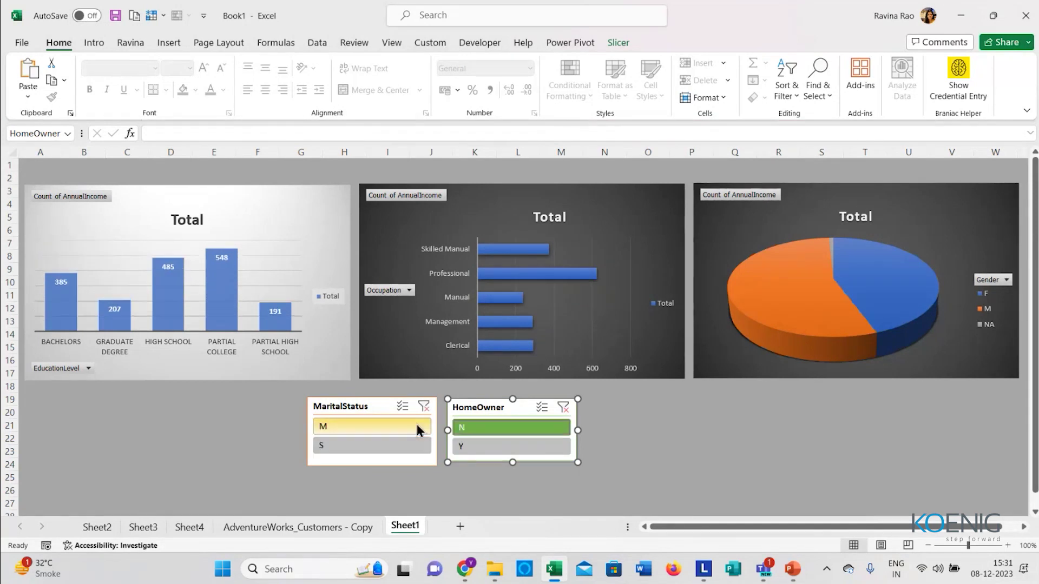
pyautogui.click(415, 449)
pyautogui.click(409, 431)
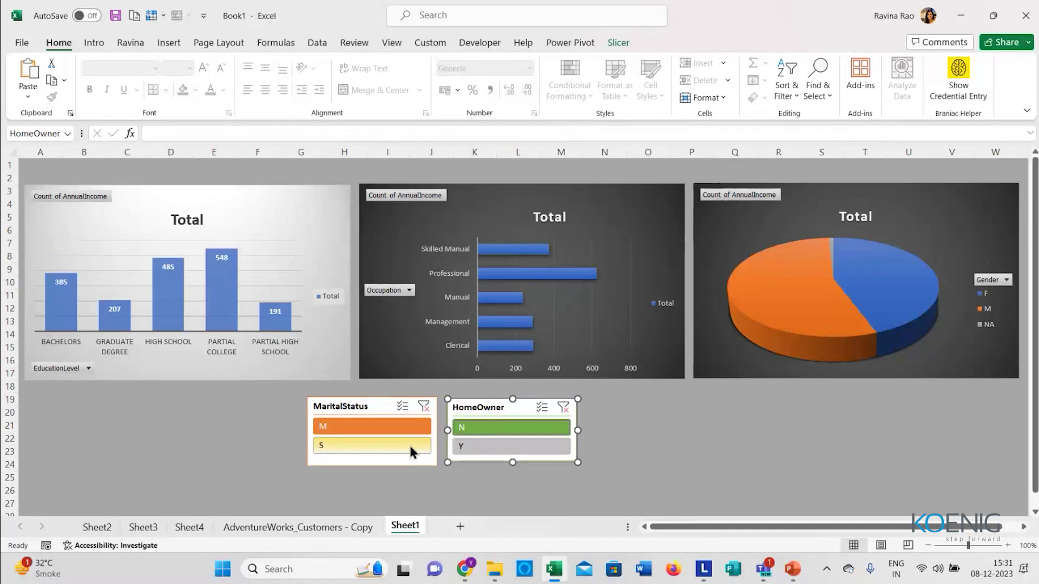
pyautogui.click(410, 448)
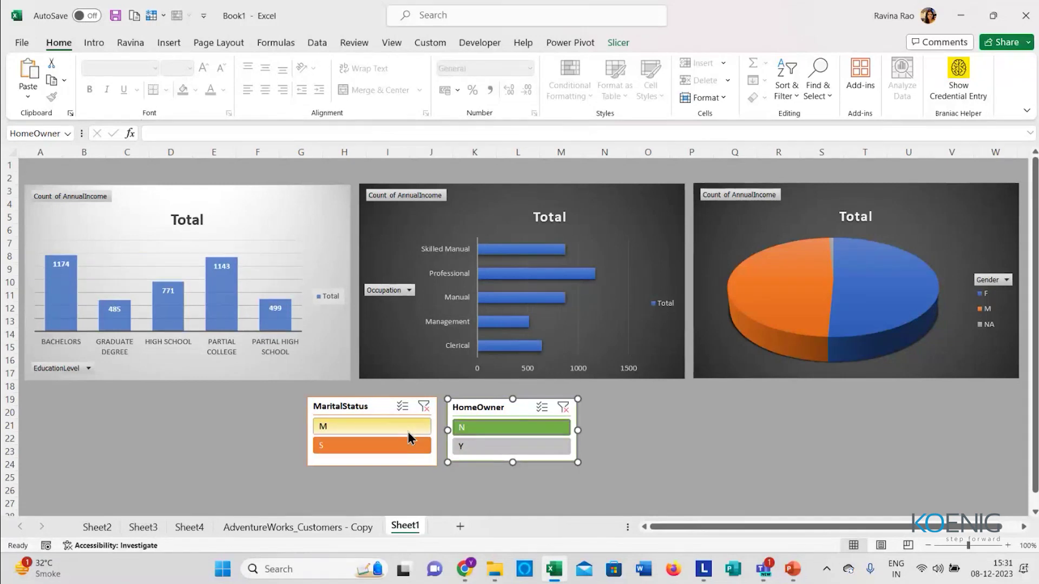
pyautogui.click(408, 431)
pyautogui.click(408, 441)
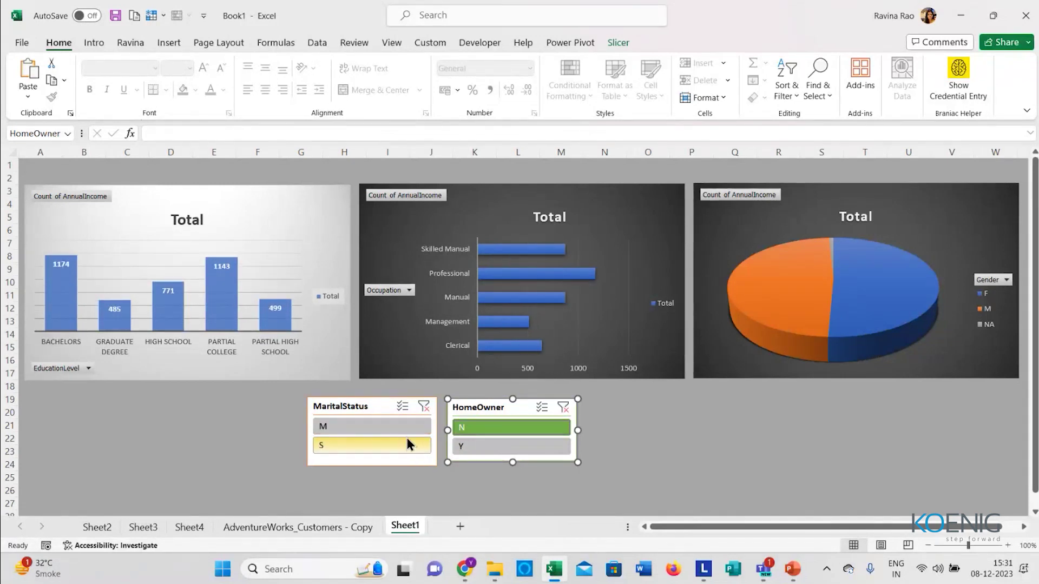
pyautogui.click(400, 429)
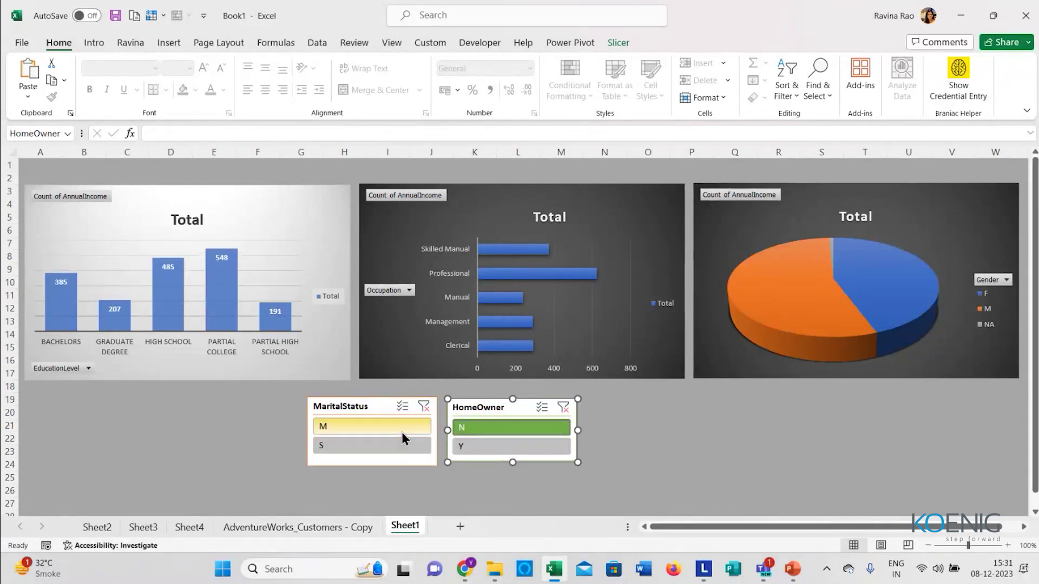
# Step: Filter the dashboard by HomeOwner Y and MaritalStatus S, and clear both slicer filters
pyautogui.click(466, 452)
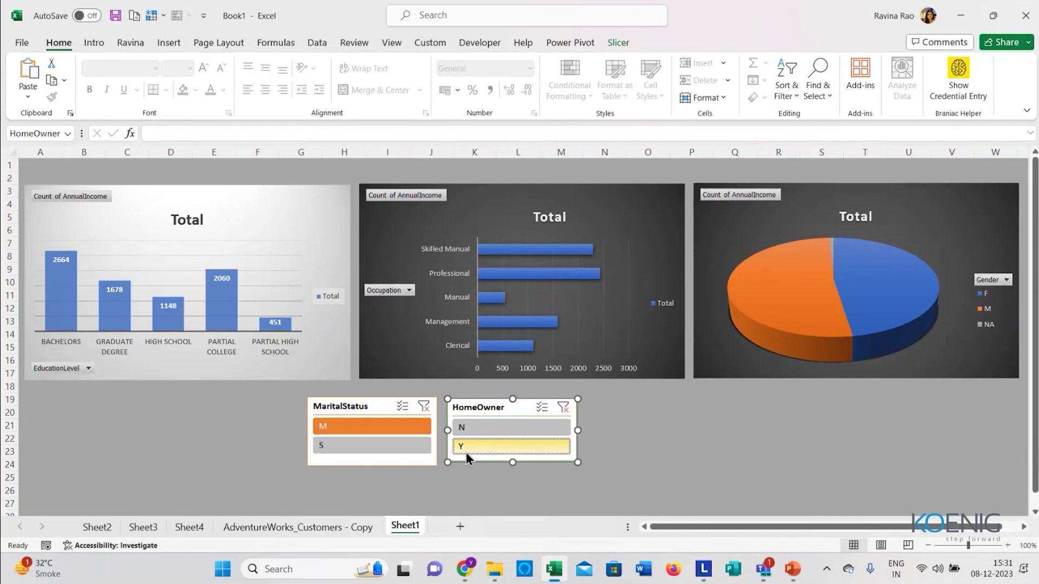
pyautogui.click(379, 454)
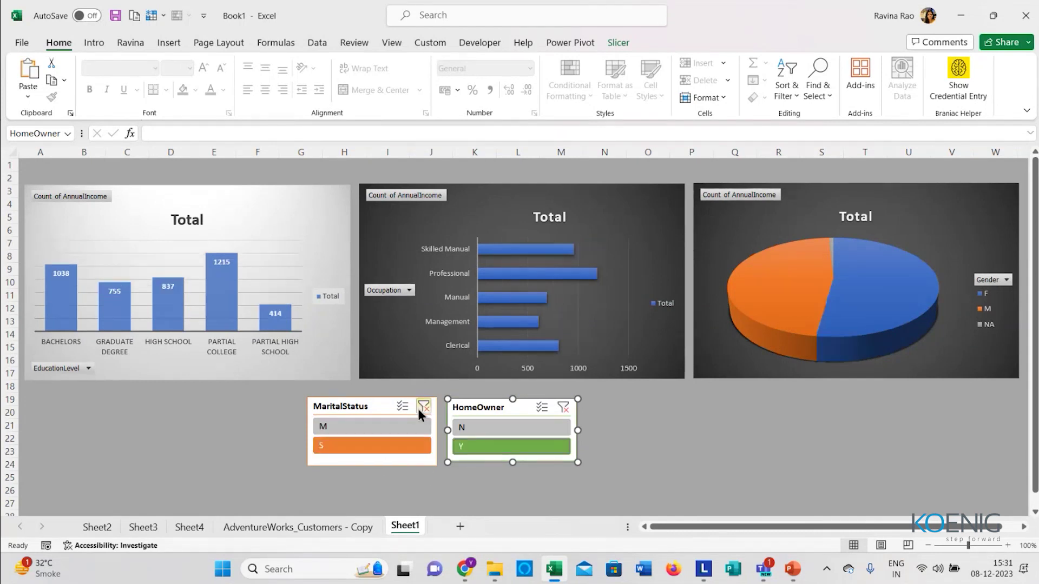
pyautogui.click(424, 409)
pyautogui.click(564, 407)
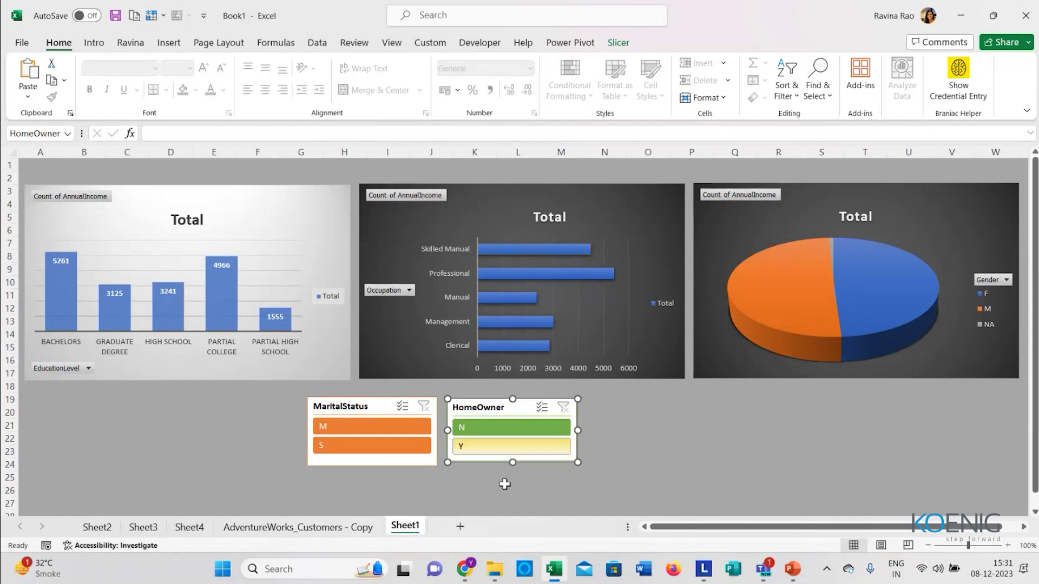
# Step: Review the customer table on the AdventureWorks_Customers - Copy sheet, examining its rows and the BirthDate, FirstName and LastName columns
pyautogui.click(274, 531)
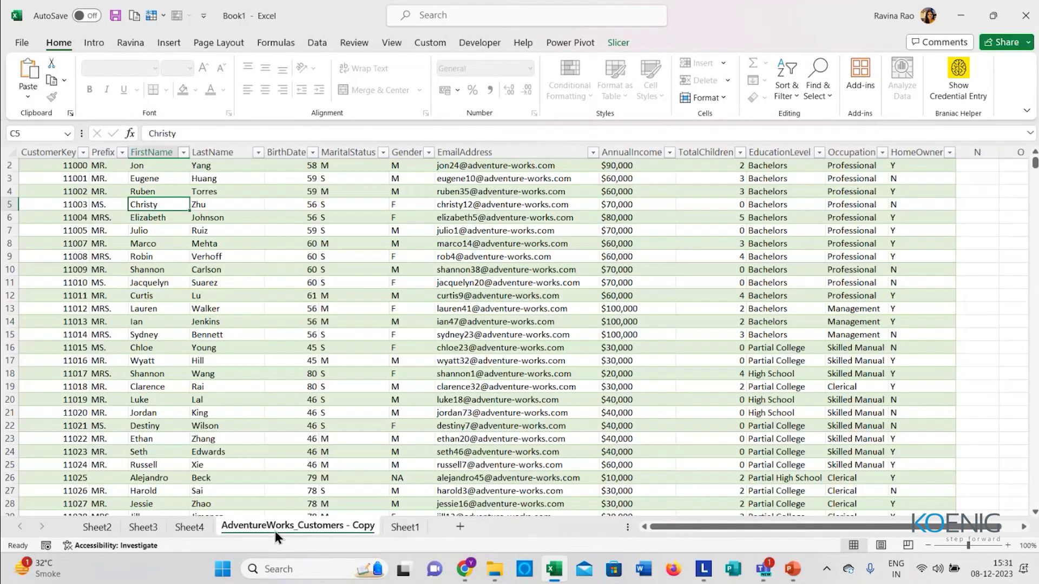
pyautogui.scroll(1, 612, 409)
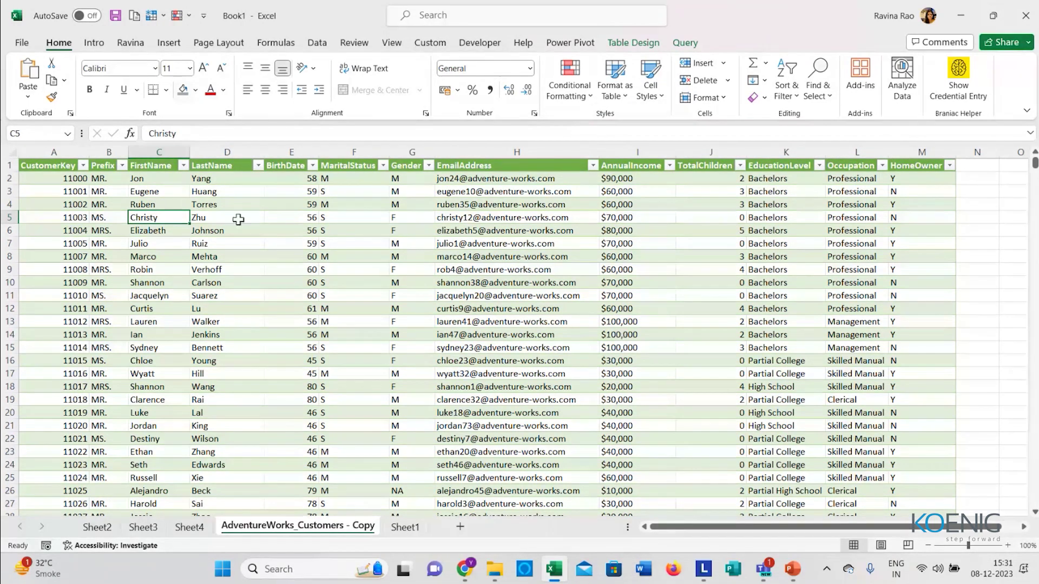
pyautogui.moveTo(46, 178); pyautogui.dragTo(913, 434)
pyautogui.scroll(-1, 914, 434)
pyautogui.click(495, 332)
pyautogui.scroll(1, 495, 321)
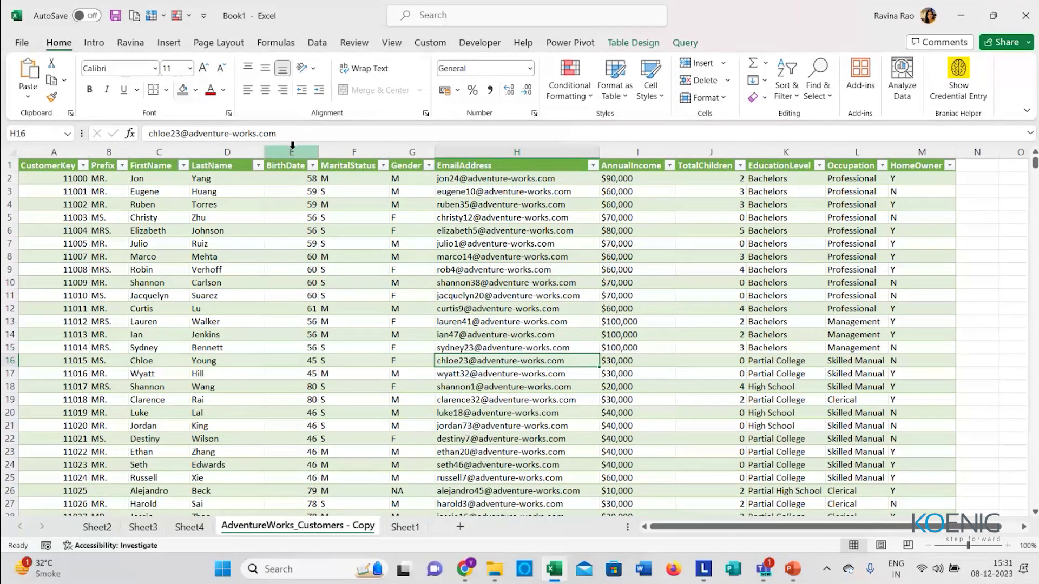
pyautogui.click(303, 168)
pyautogui.hotkey('ctrl', 'space')
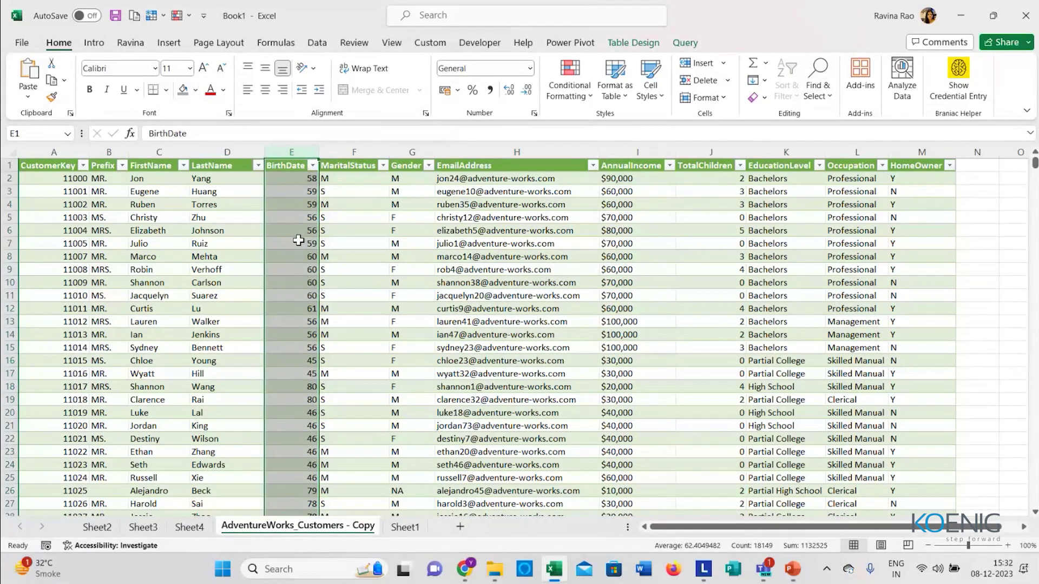
pyautogui.click(168, 151)
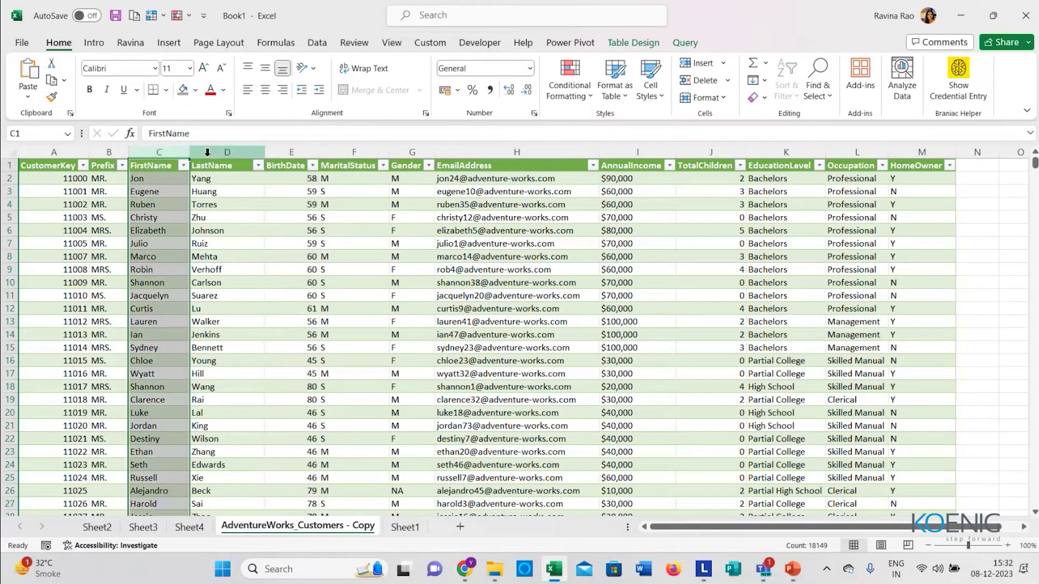
pyautogui.hotkey('ctrl', 'a')
pyautogui.click(179, 148)
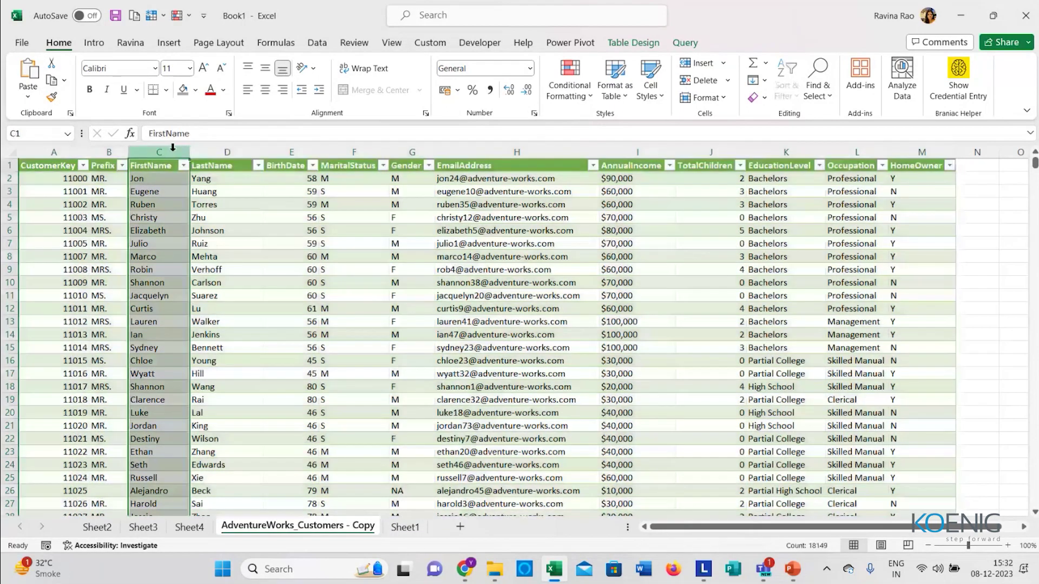
pyautogui.click(212, 152)
pyautogui.click(326, 242)
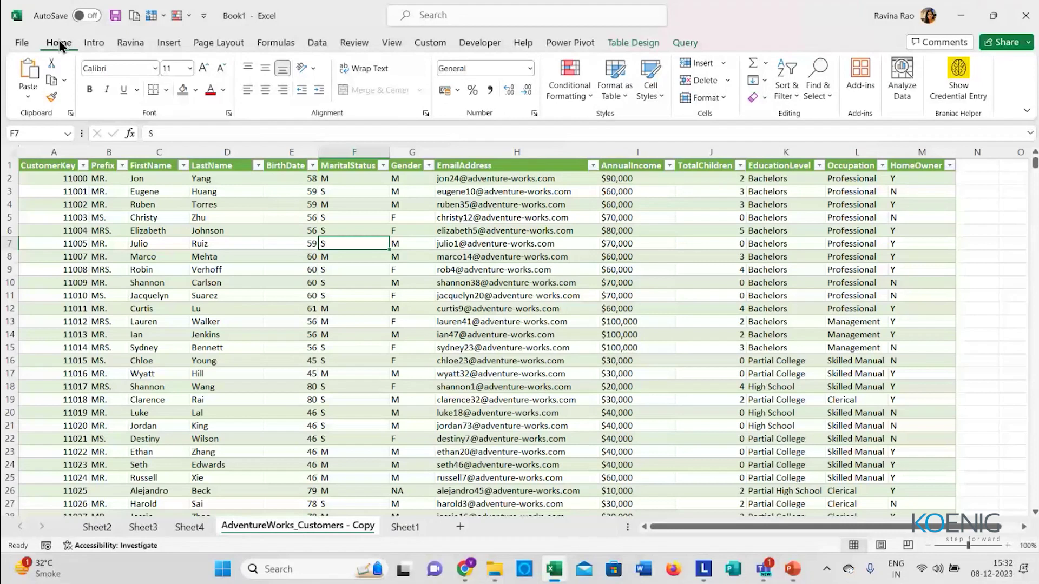
# Step: Open Analyze Data for the customer table, retry loading its suggestions, and enter the question "How many people from Occupation are HomeOwner"
pyautogui.click(908, 89)
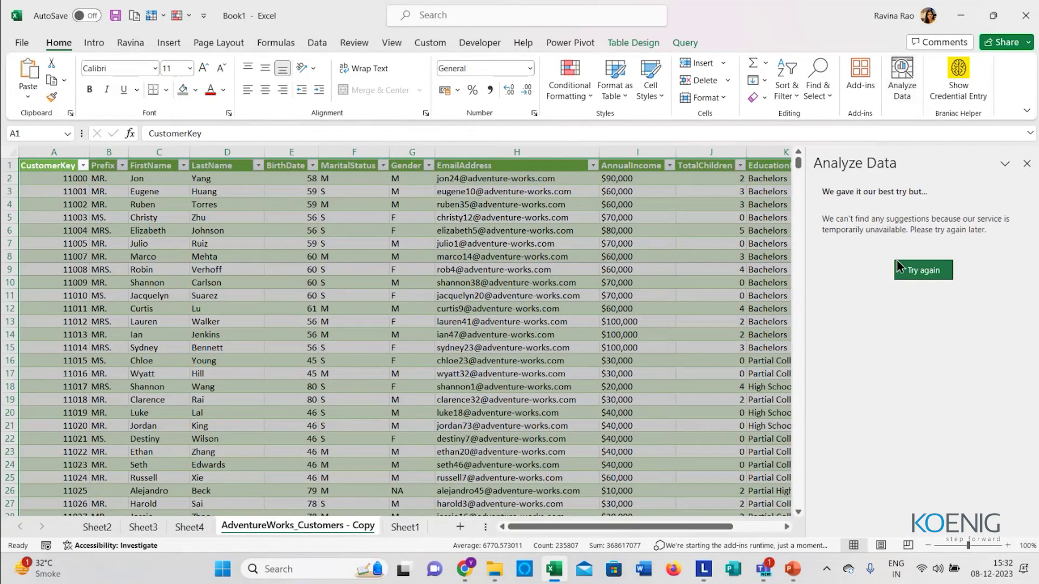
pyautogui.click(944, 272)
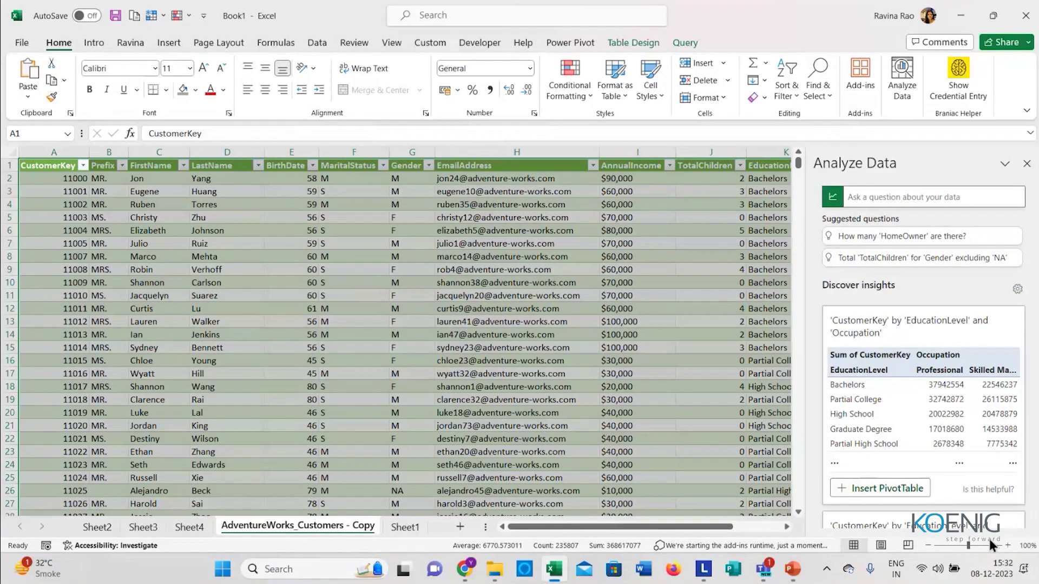
pyautogui.click(883, 196)
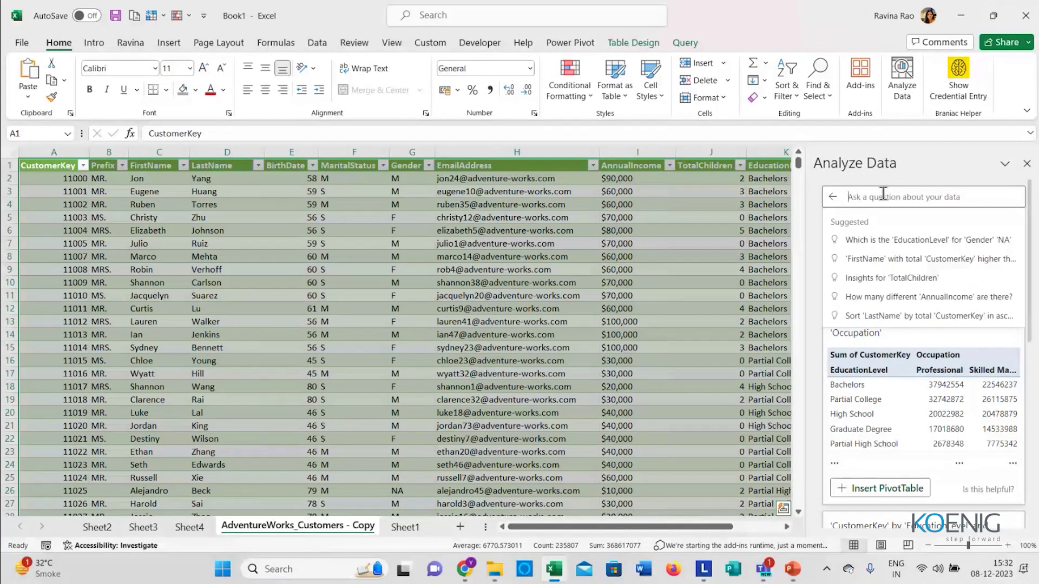
pyautogui.write('How m')
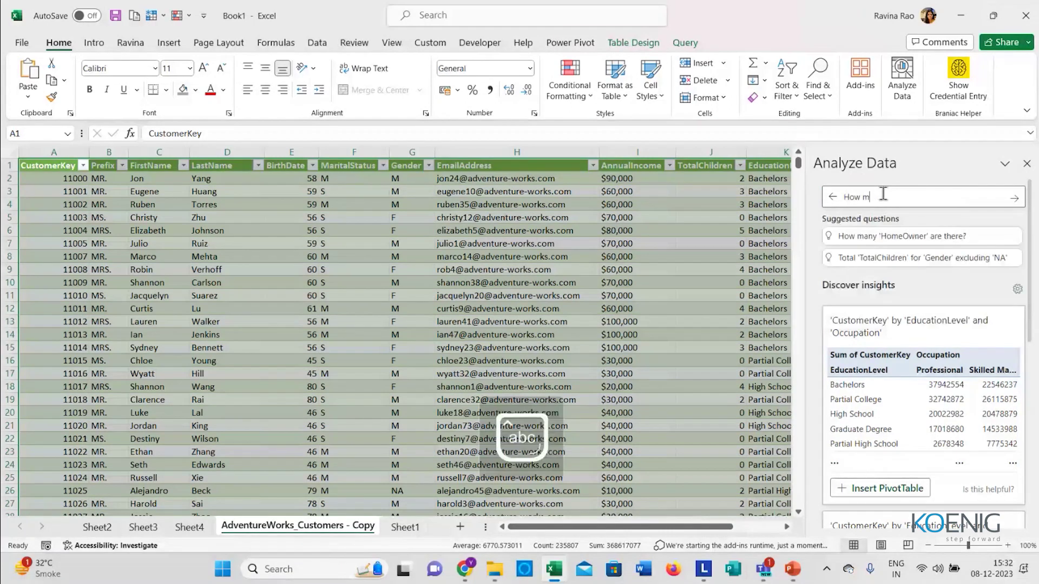
pyautogui.write('any people')
pyautogui.press('BackSpace')
pyautogui.press('BackSpace')
pyautogui.press('BackSpace')
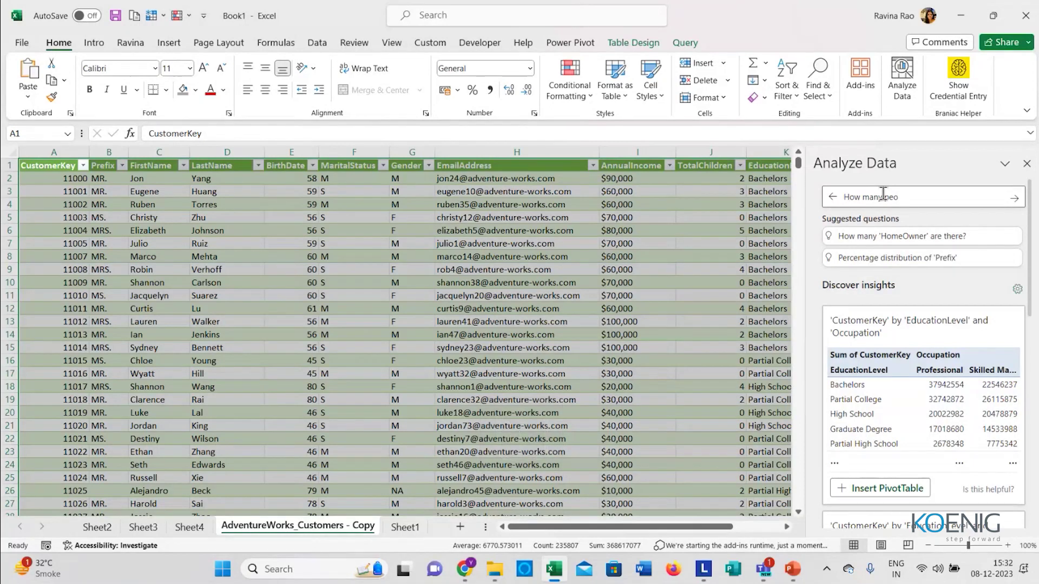
pyautogui.write('ple from Occupa')
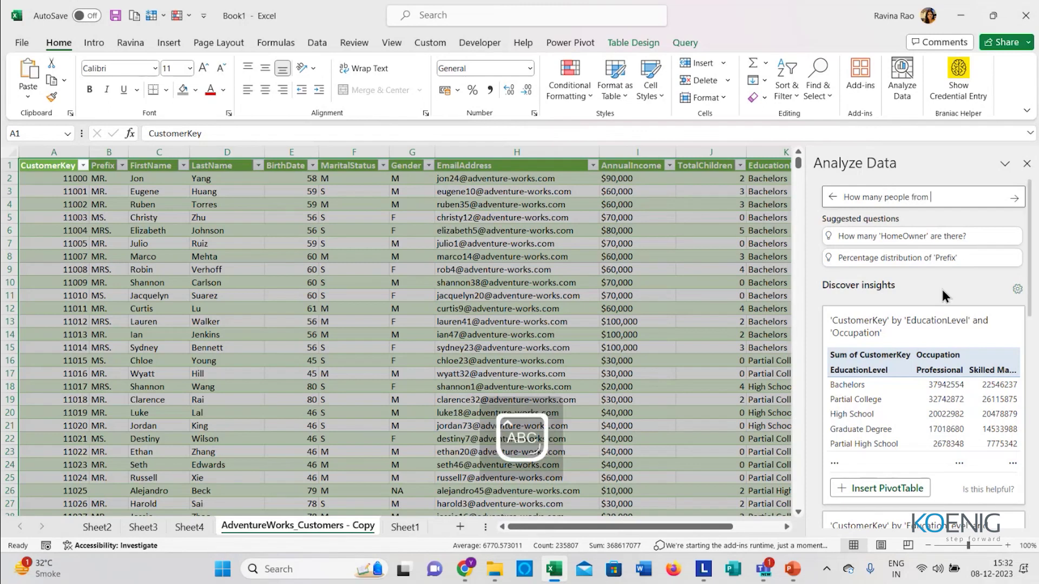
pyautogui.write('tion are')
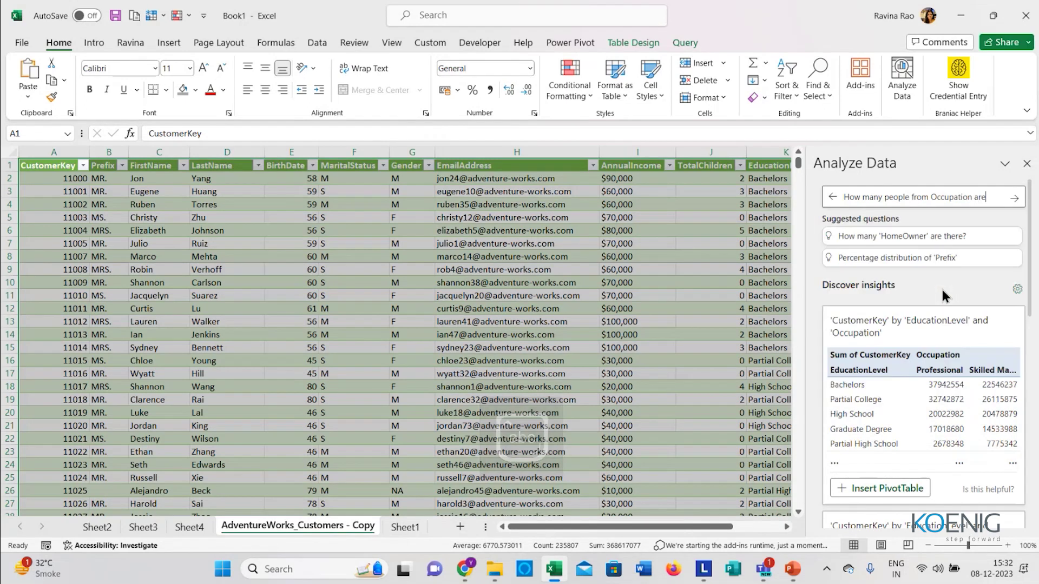
pyautogui.write(' Home')
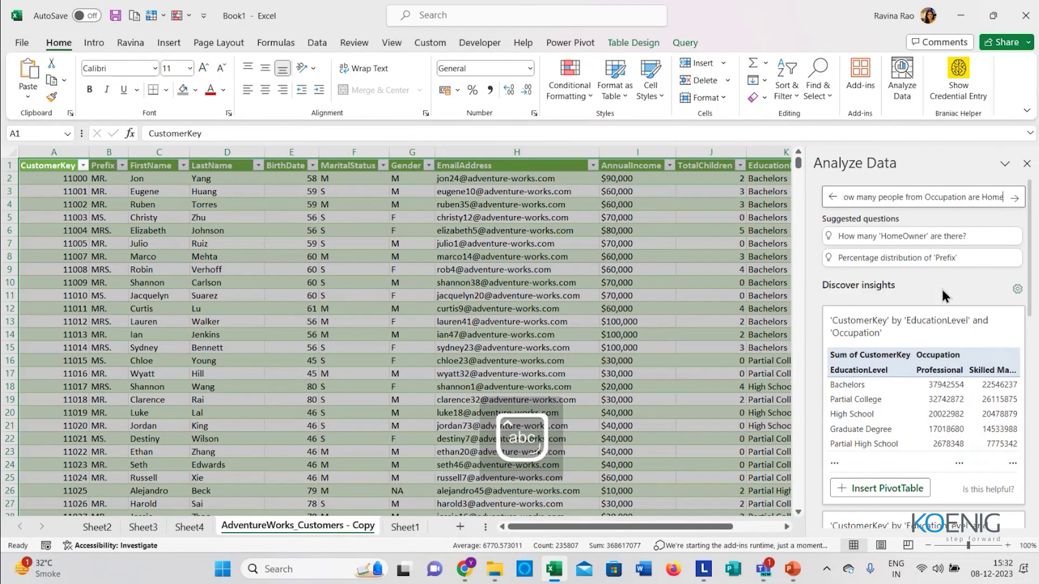
pyautogui.press('capslock')
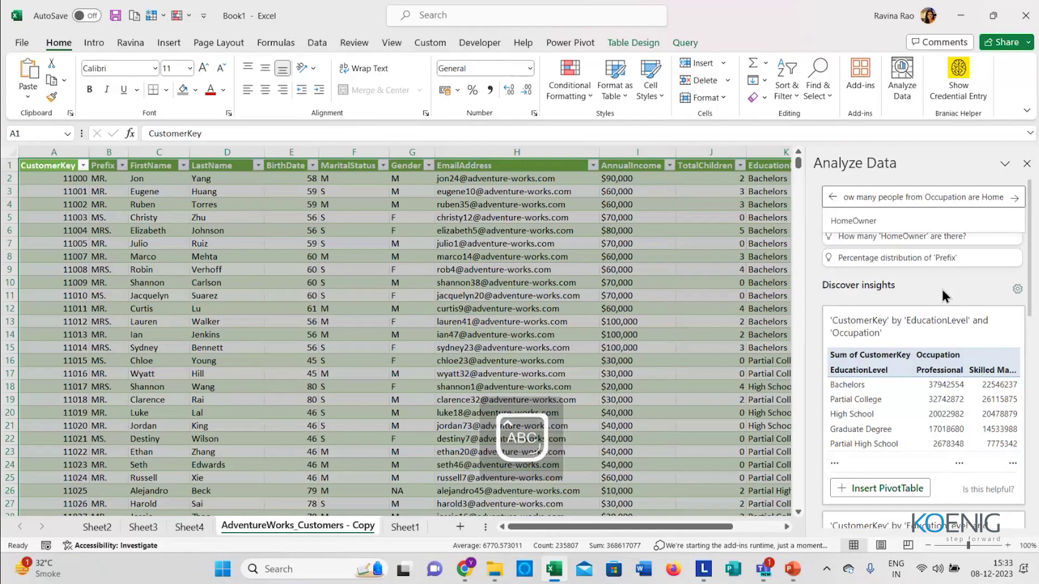
pyautogui.write('O')
pyautogui.press('capslock')
pyautogui.write('wner')
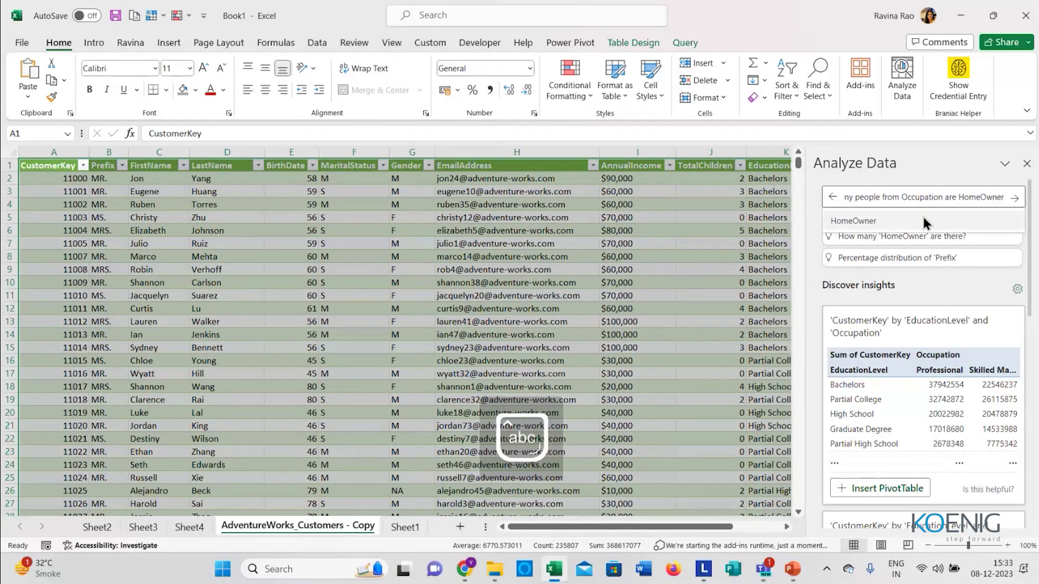
# Step: Check the wording of the question about home owners by occupation and submit it for an answer
pyautogui.moveTo(877, 197); pyautogui.dragTo(841, 197)
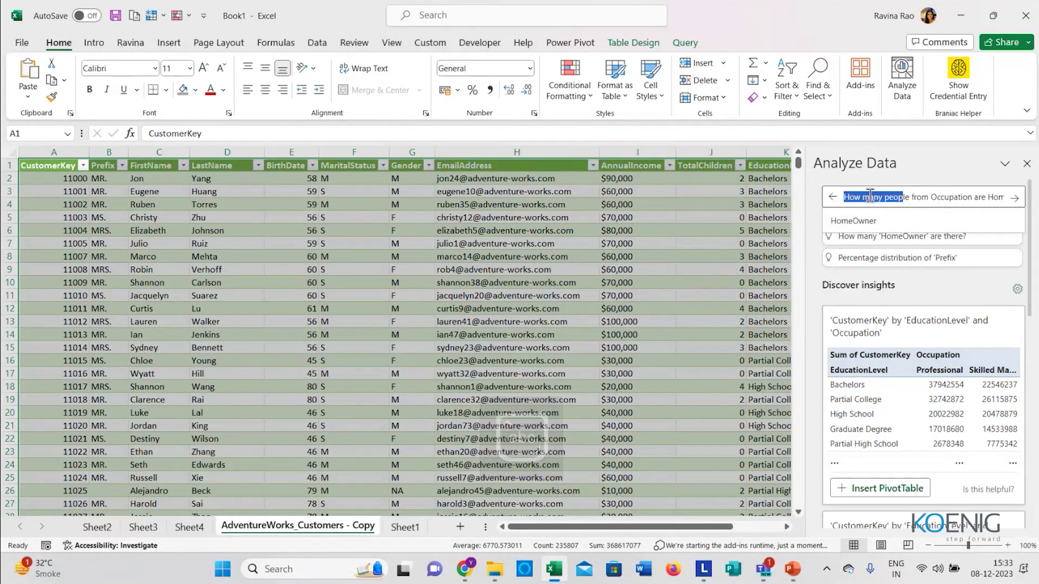
pyautogui.click(932, 198)
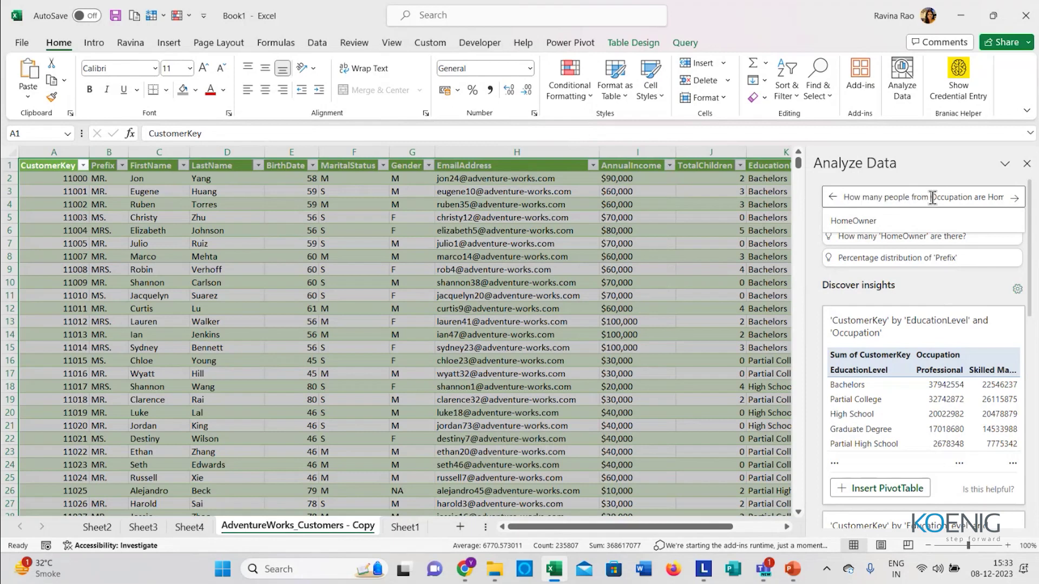
pyautogui.hotkey('shift', 'End')
pyautogui.moveTo(934, 197); pyautogui.dragTo(1004, 204)
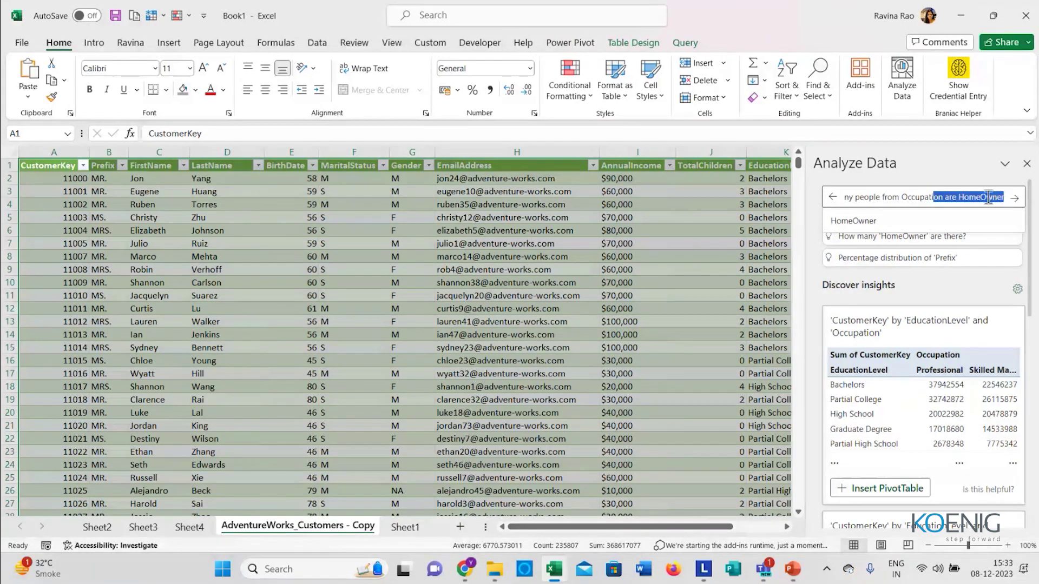
pyautogui.click(1015, 198)
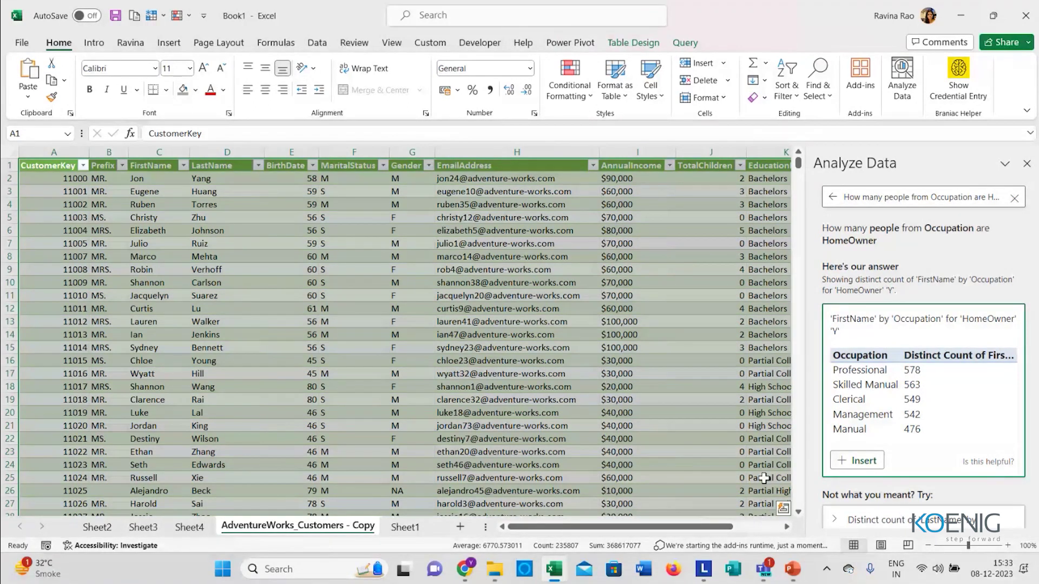
pyautogui.click(727, 233)
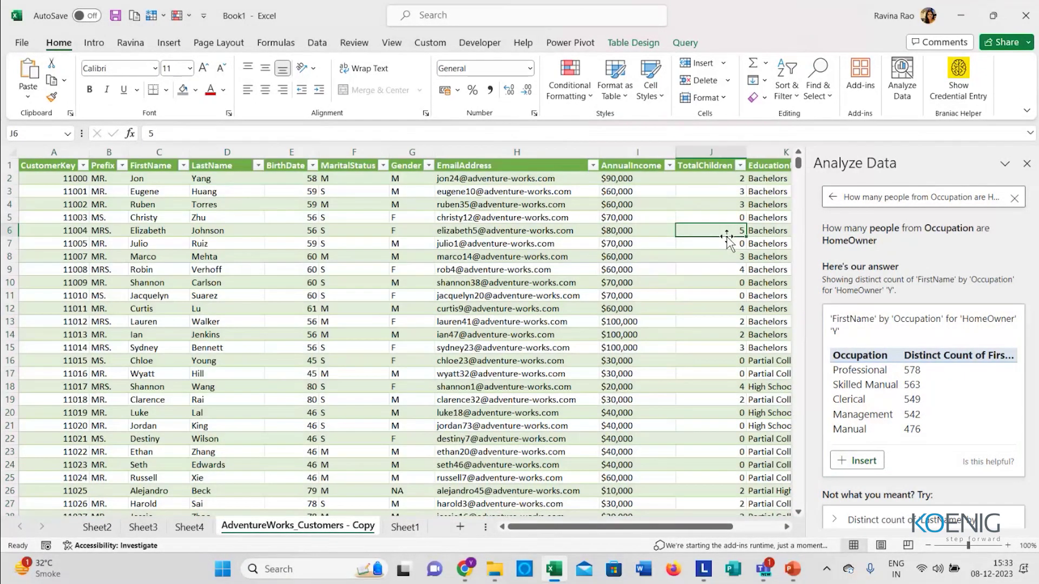
# Step: Switch to Chrome, search the Koenig site's courses for "Excel BI", and open the Microsoft Excel BI course page
pyautogui.click(465, 568)
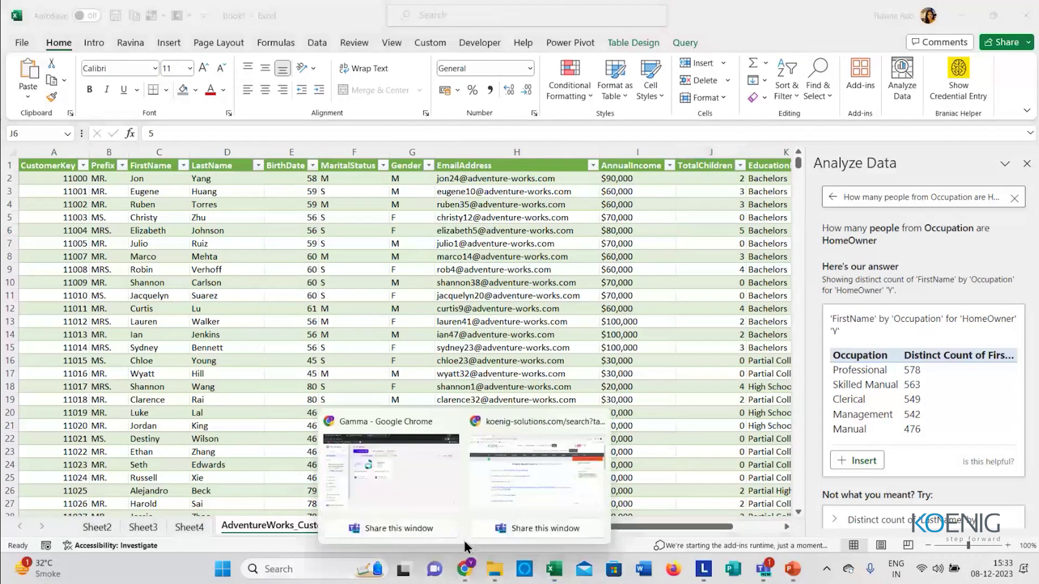
pyautogui.click(514, 476)
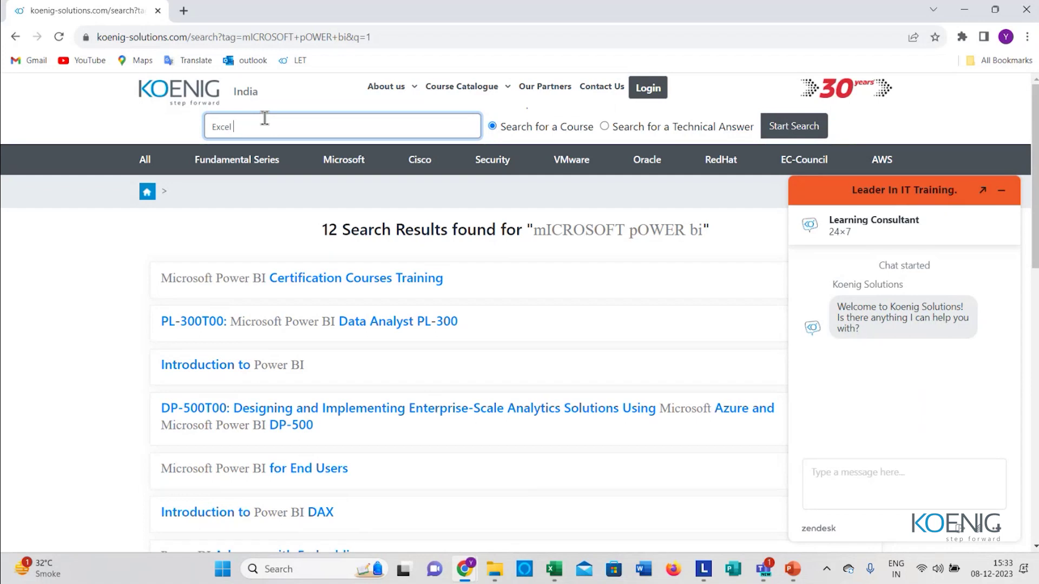
pyautogui.press('capslock')
pyautogui.write('BI')
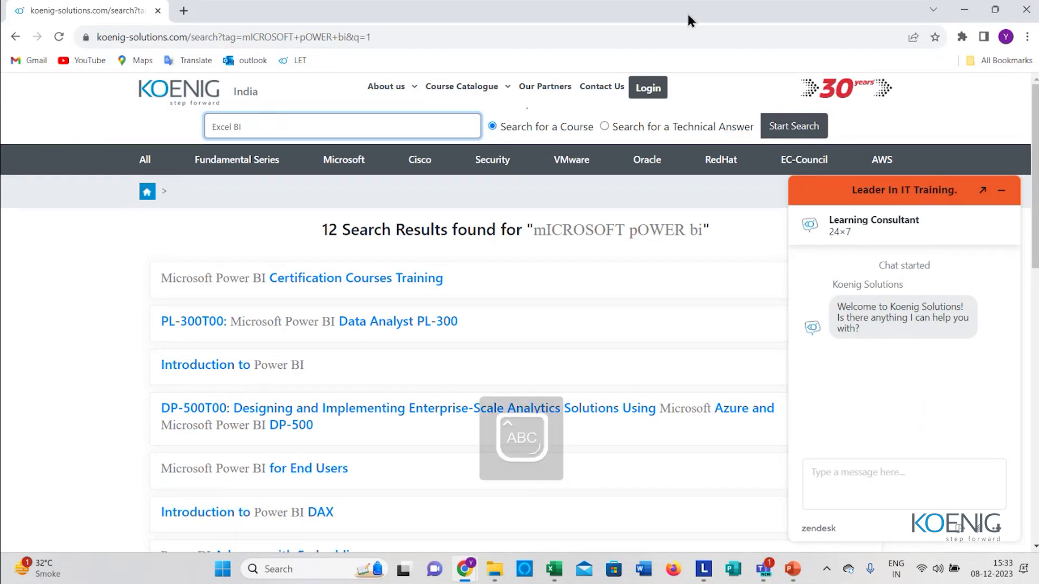
pyautogui.click(791, 139)
pyautogui.click(792, 129)
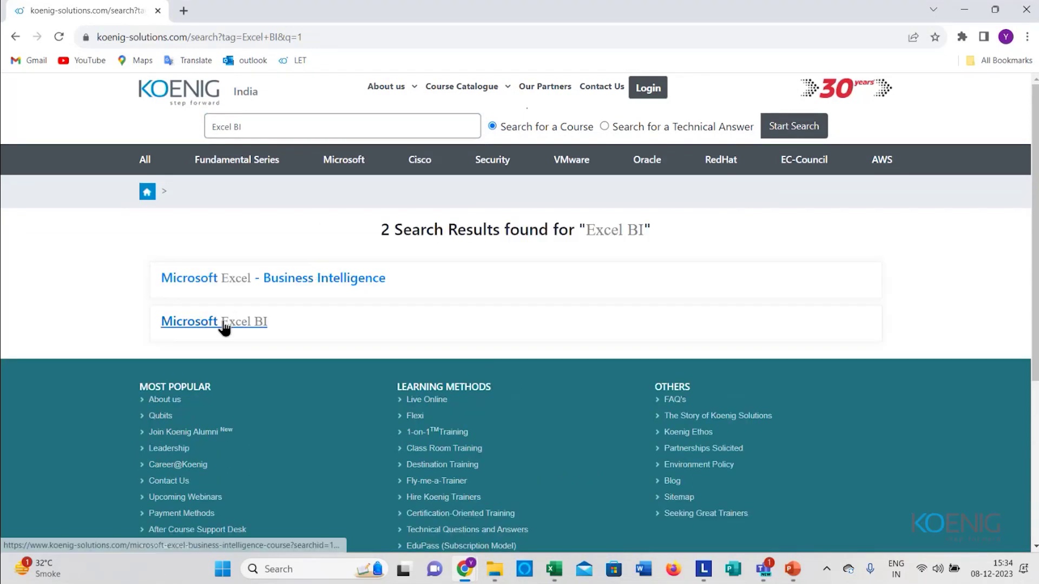
pyautogui.click(225, 324)
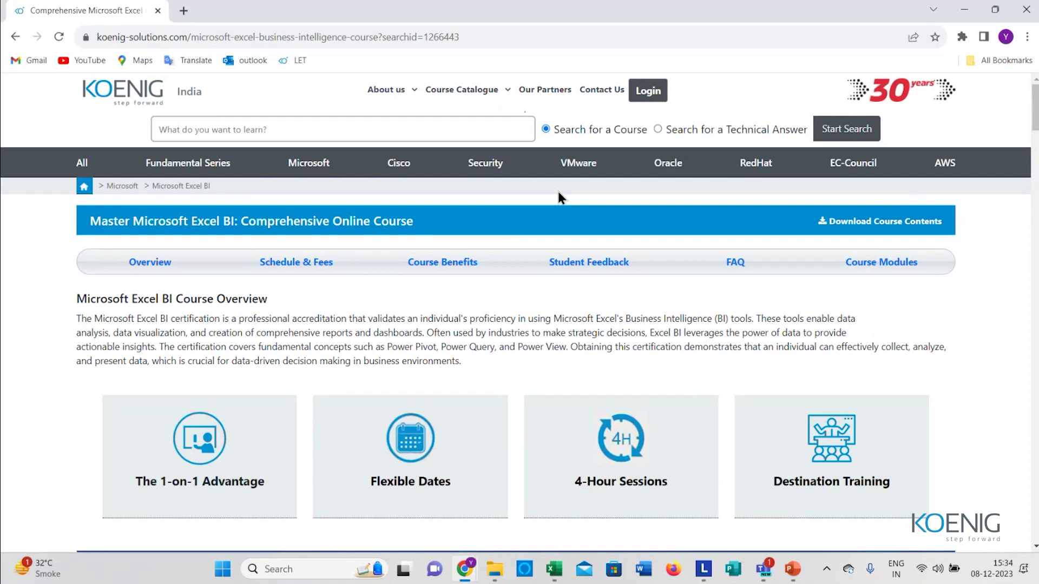
# Step: Open the Microsoft Excel BI course contents PDF and review its list of modules
pyautogui.click(857, 221)
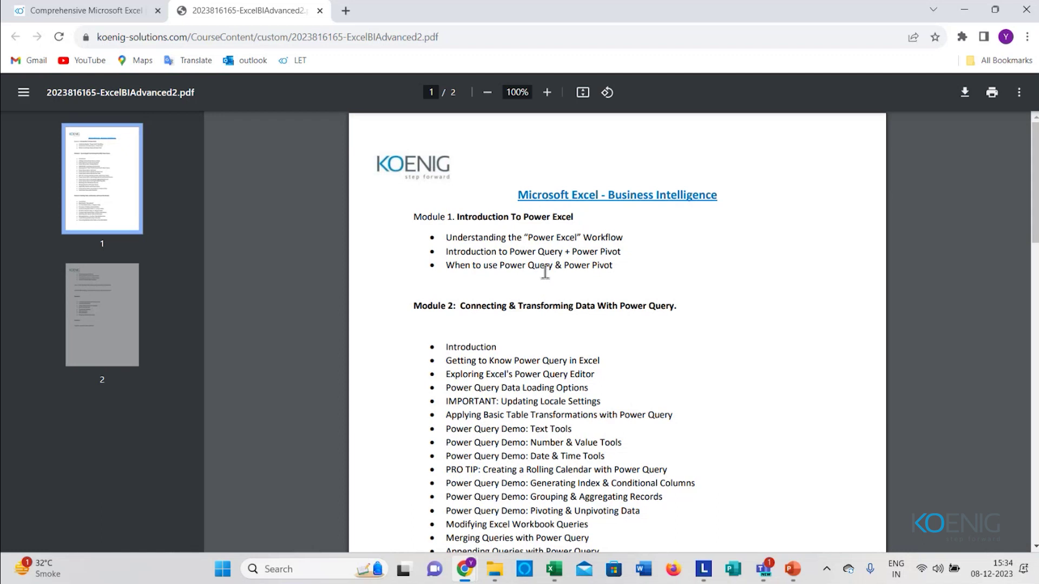
pyautogui.scroll(-6, 545, 272)
pyautogui.scroll(6, 545, 272)
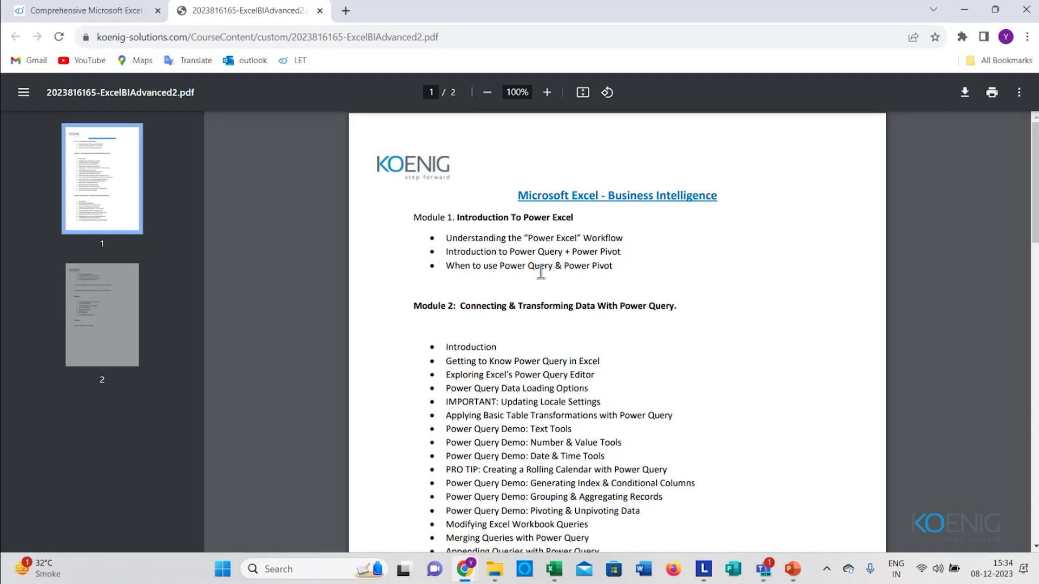
pyautogui.click(471, 39)
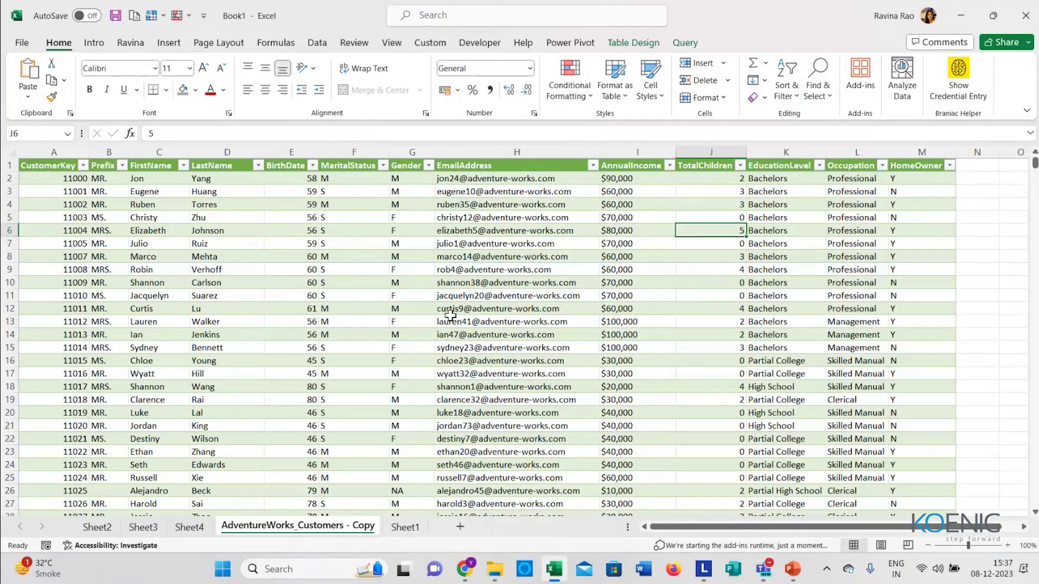
pyautogui.click(419, 310)
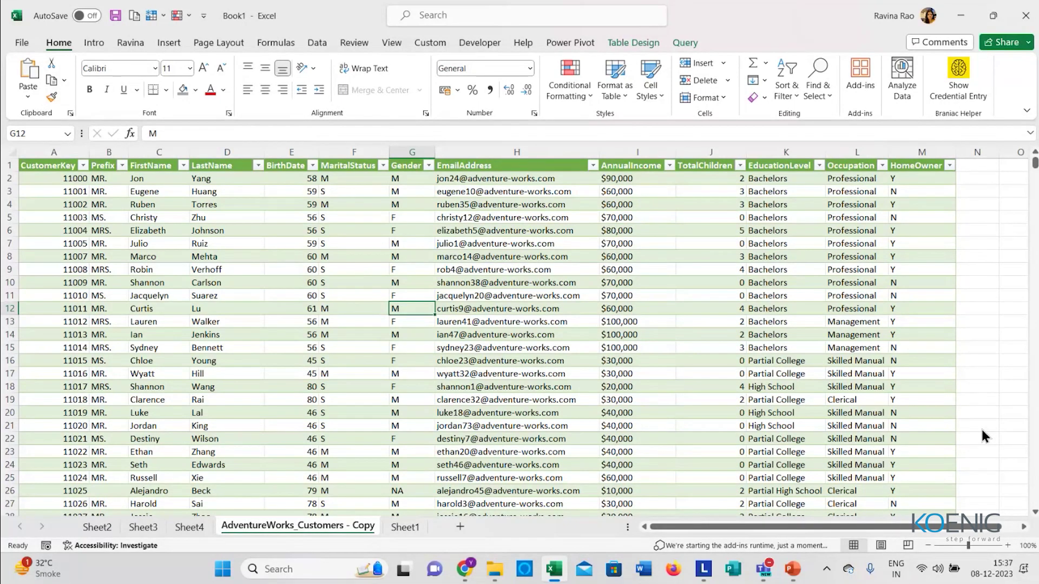
pyautogui.click(341, 269)
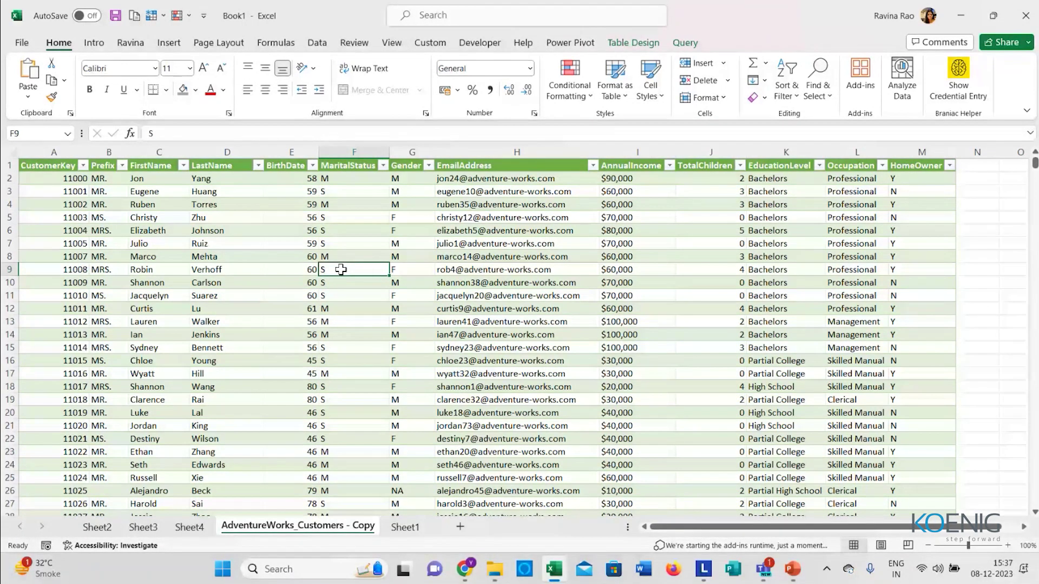
pyautogui.moveTo(206, 178); pyautogui.dragTo(920, 478)
pyautogui.click(354, 399)
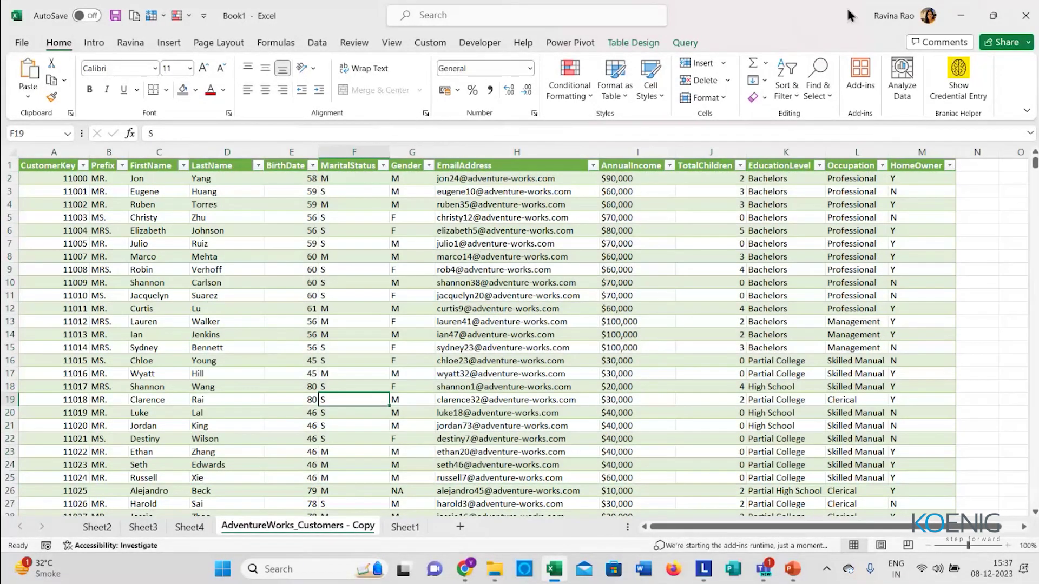
# Step: Run Analyze Data on the customer table in Excel and submit the question "How many M from Gender are Professional"
pyautogui.click(506, 283)
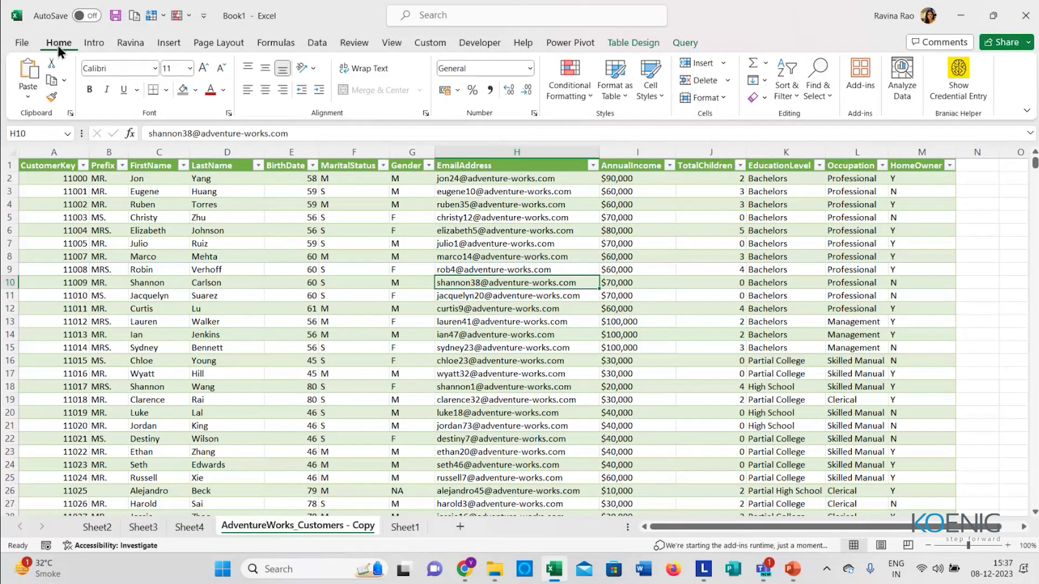
pyautogui.click(901, 81)
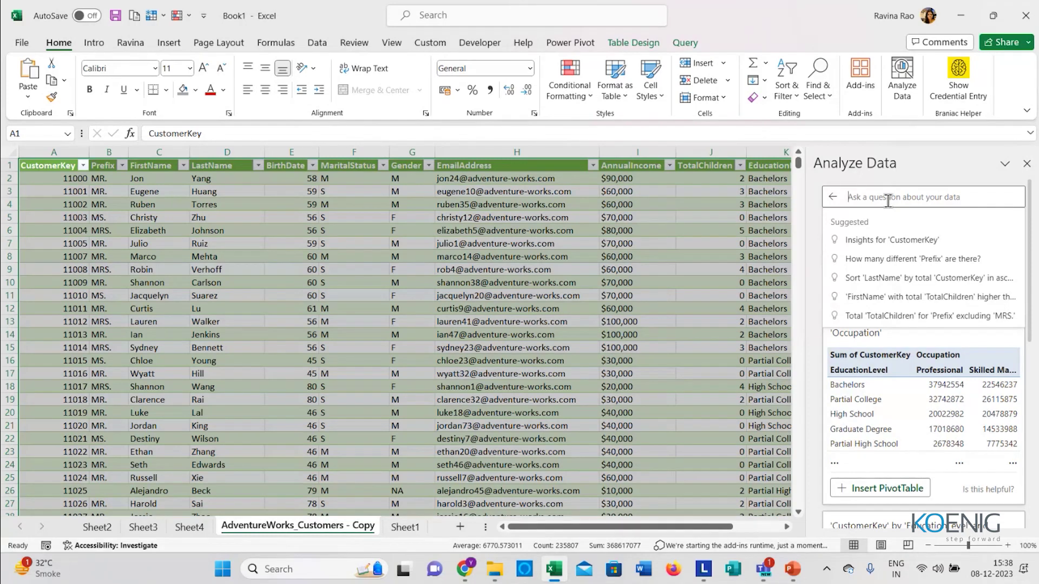
pyautogui.write('How ')
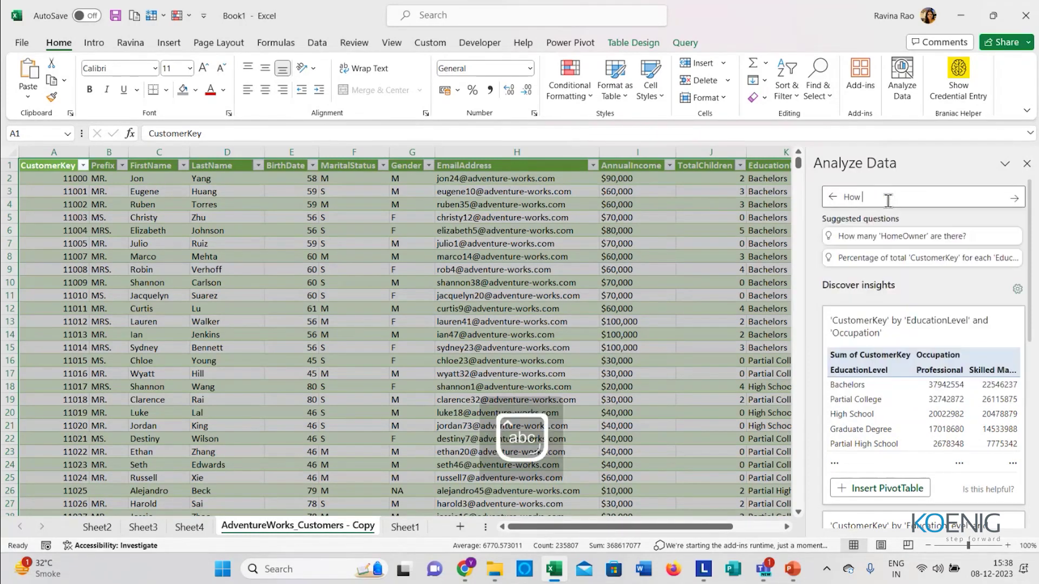
pyautogui.write('many')
pyautogui.write(' th')
pyautogui.write(' from')
pyautogui.write(' Gender a')
pyautogui.write('re')
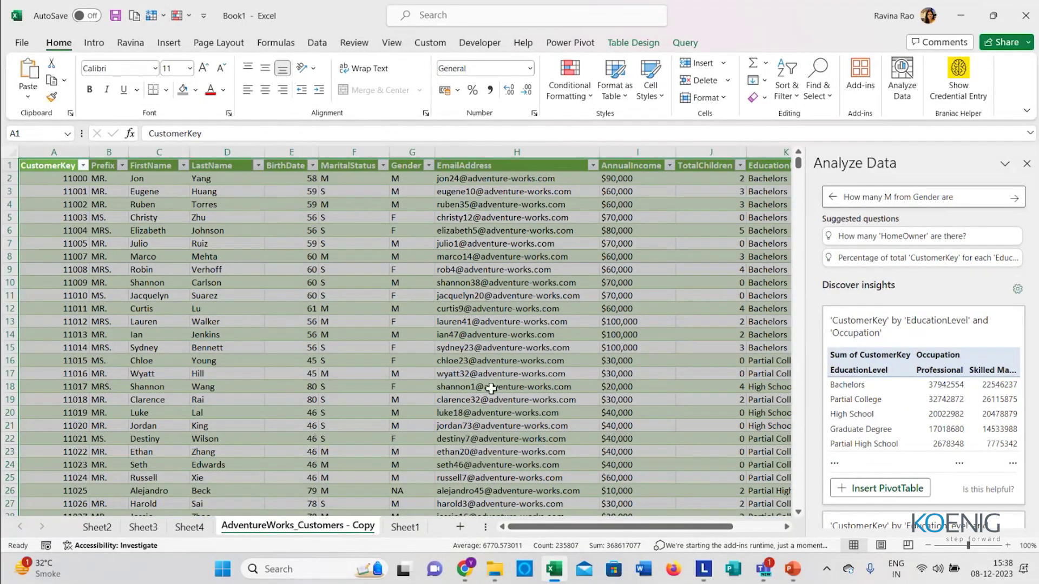
pyautogui.moveTo(544, 528); pyautogui.dragTo(646, 530)
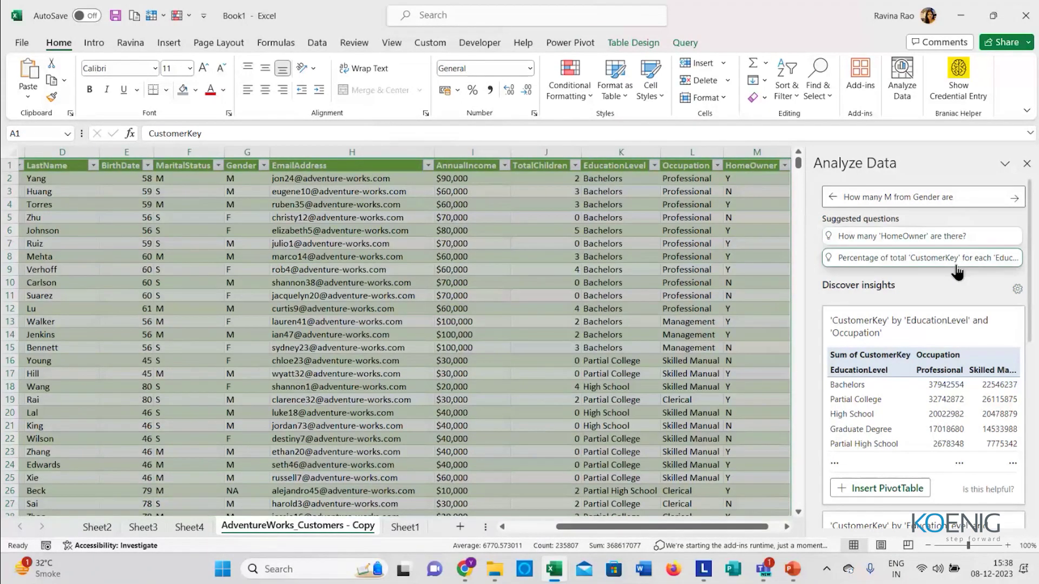
pyautogui.write('Profess')
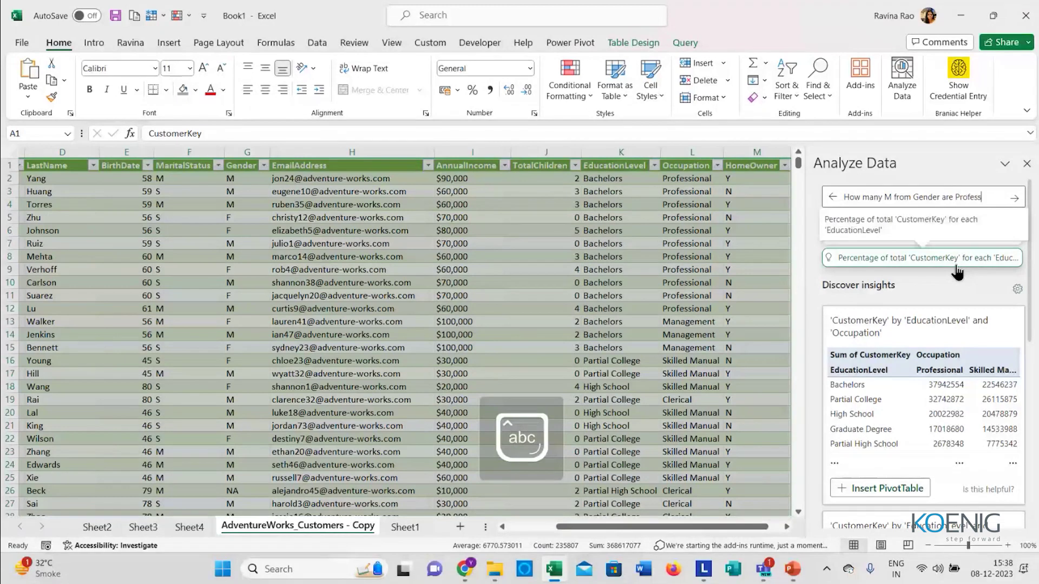
pyautogui.write('ional')
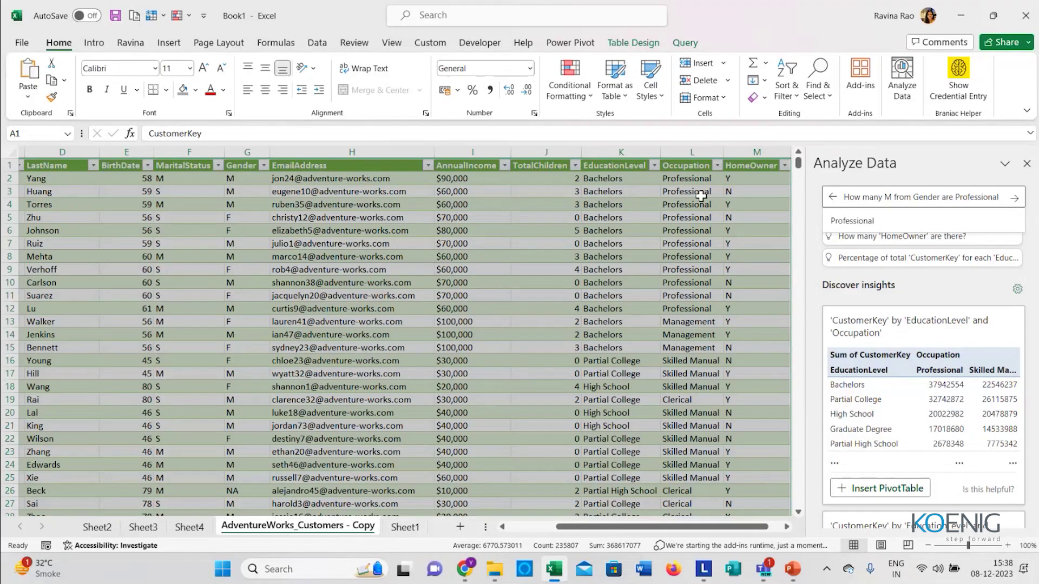
pyautogui.click(1016, 201)
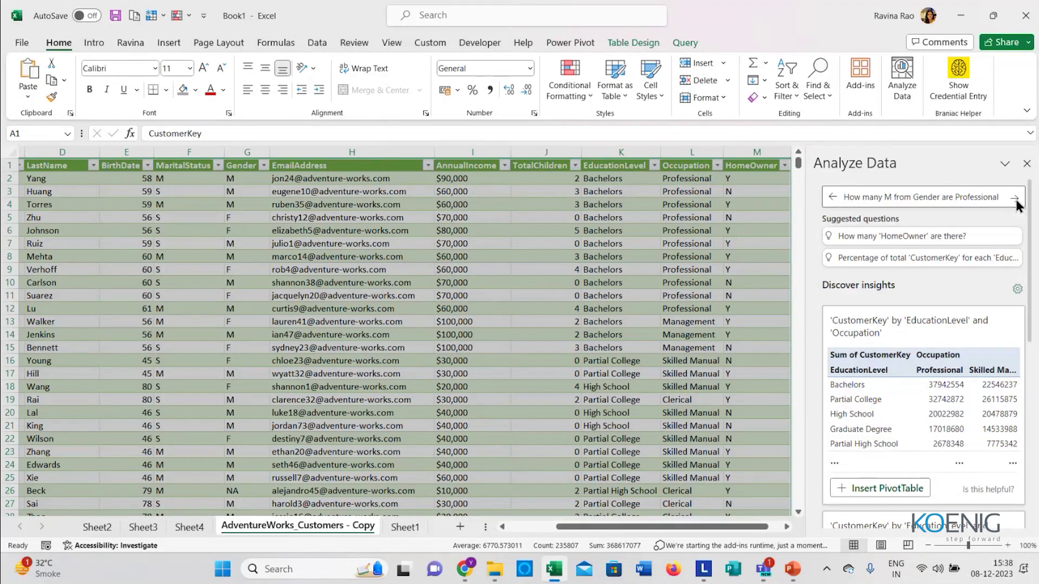